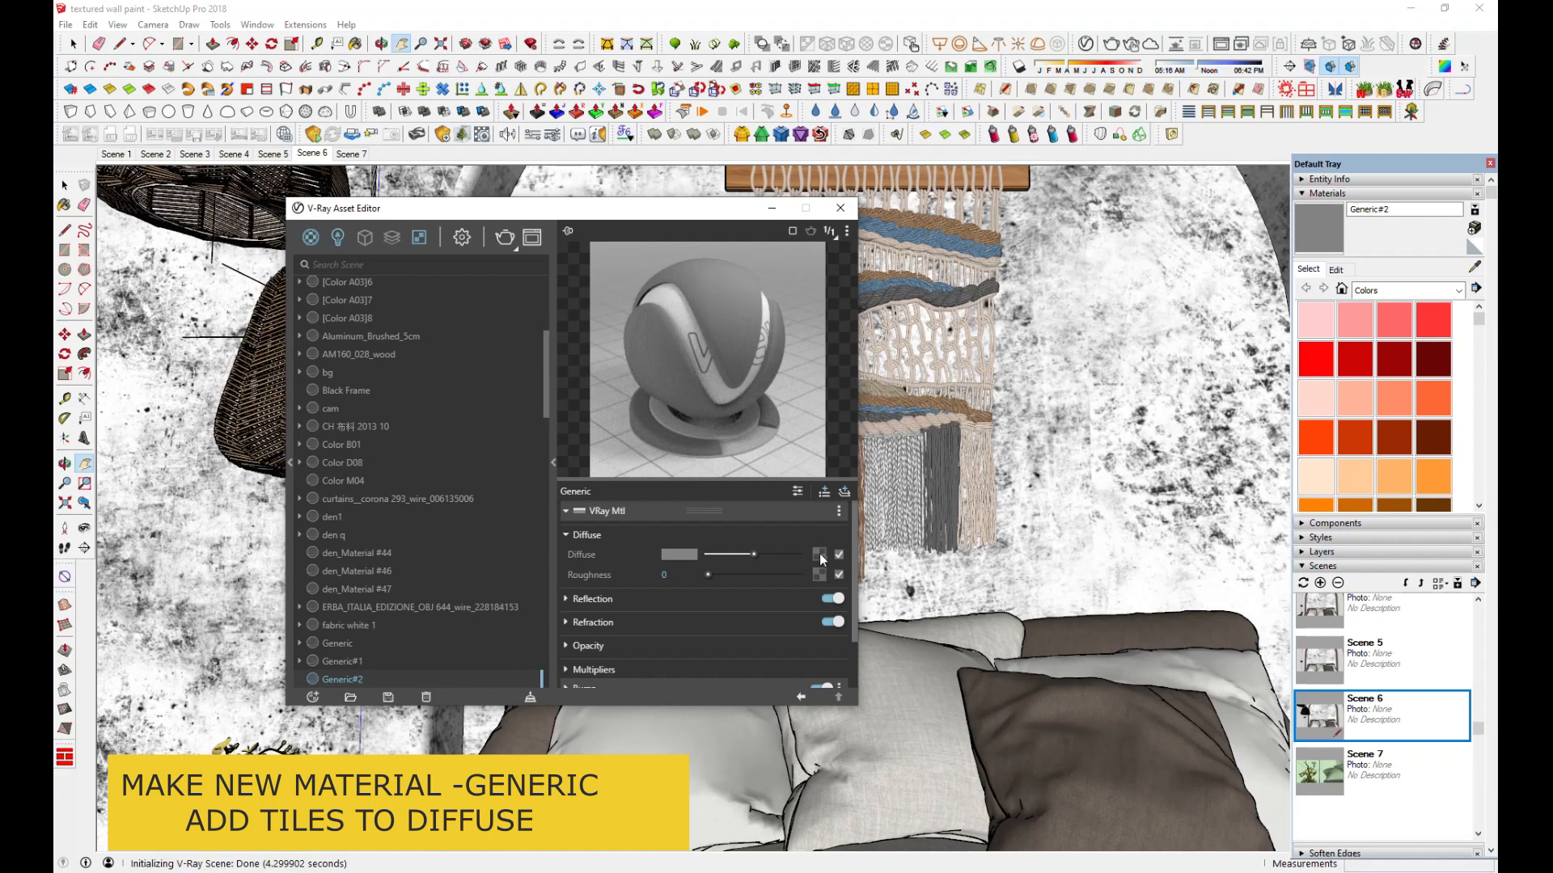
# Assign a Tiles texture to the Generic#2 material's diffuse slot and a Mix (Value) map to its tile color
pyautogui.scroll(-3, 784, 364)
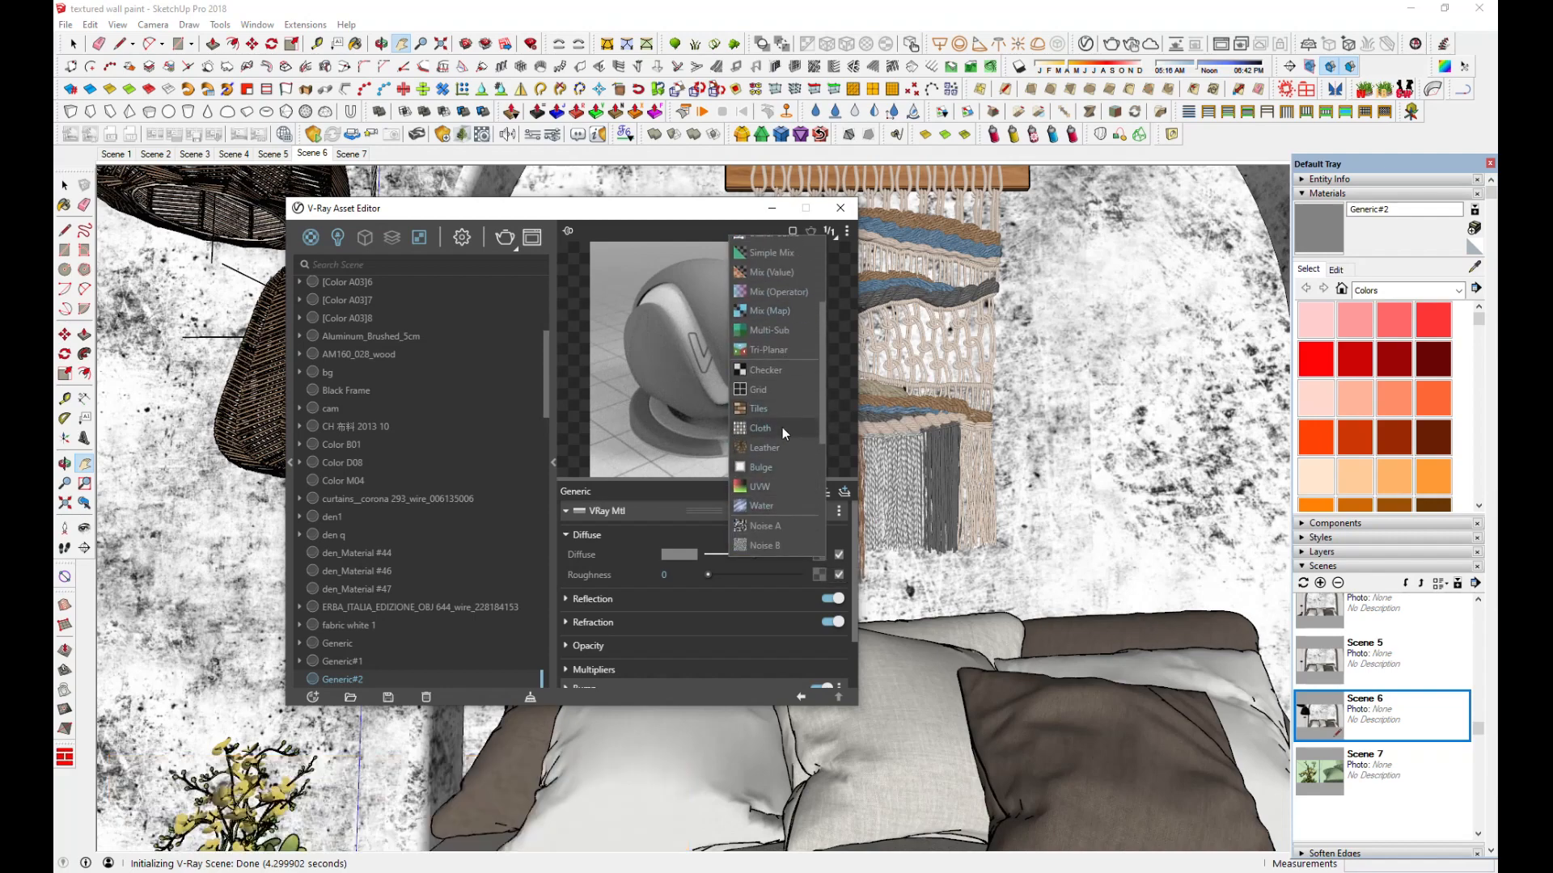
pyautogui.click(780, 410)
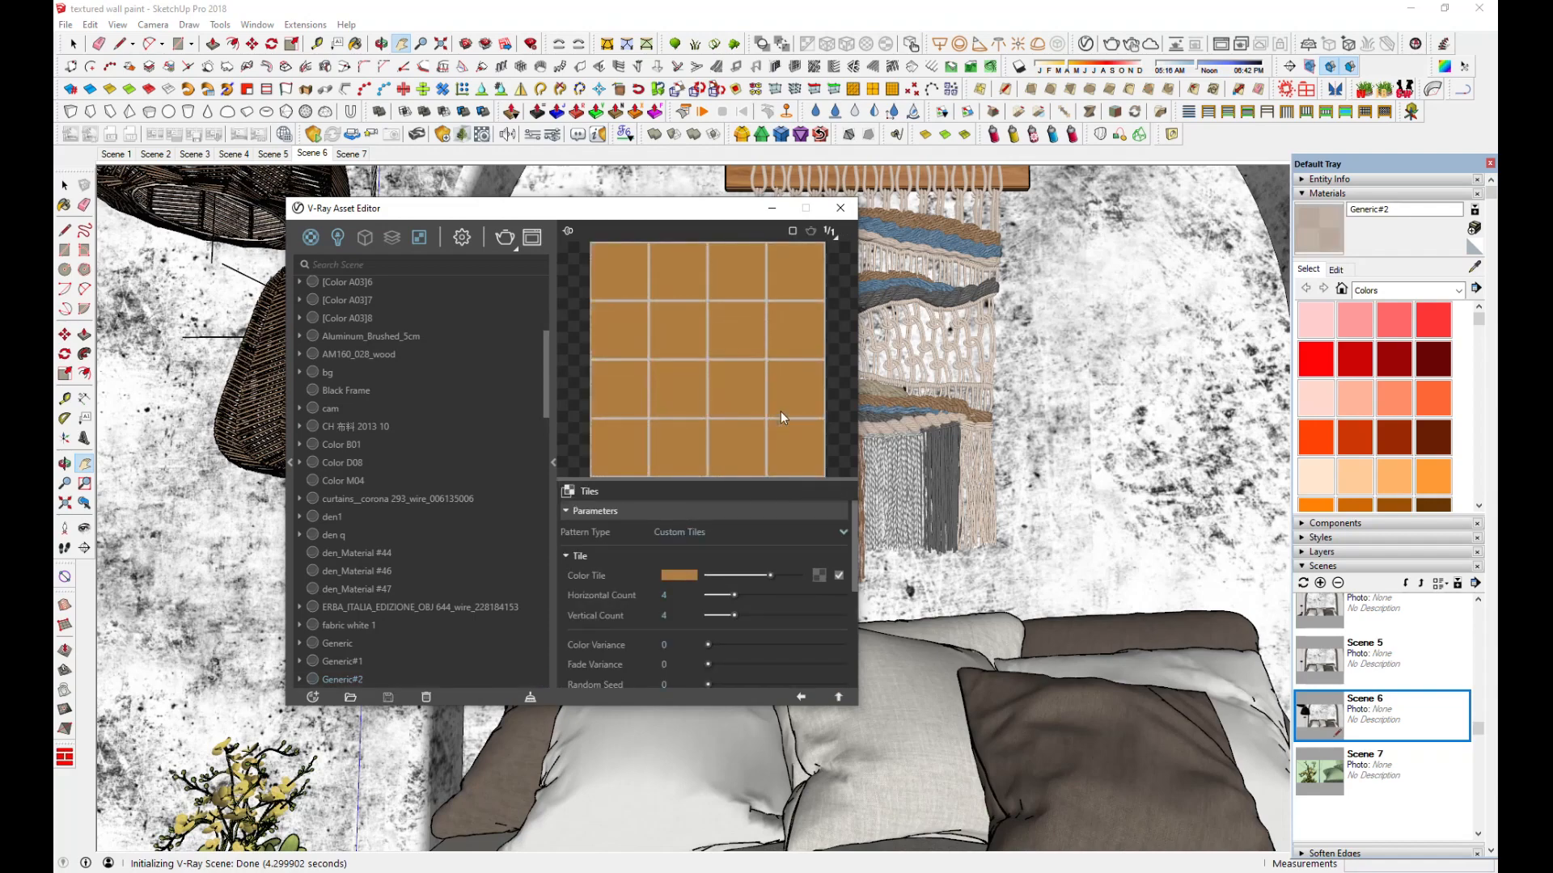
pyautogui.click(818, 579)
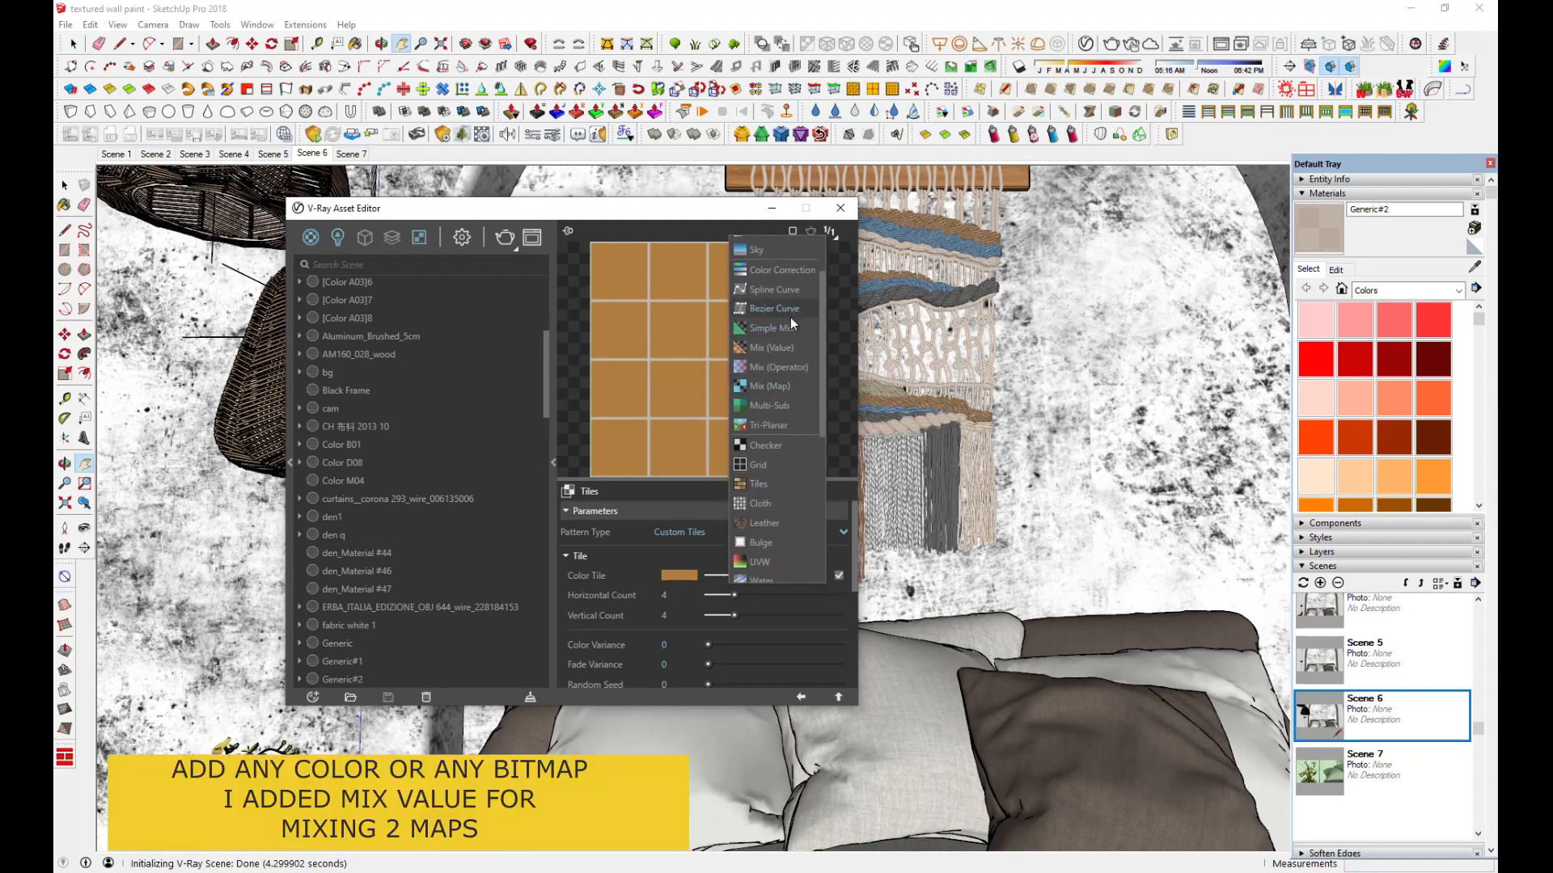
pyautogui.click(781, 349)
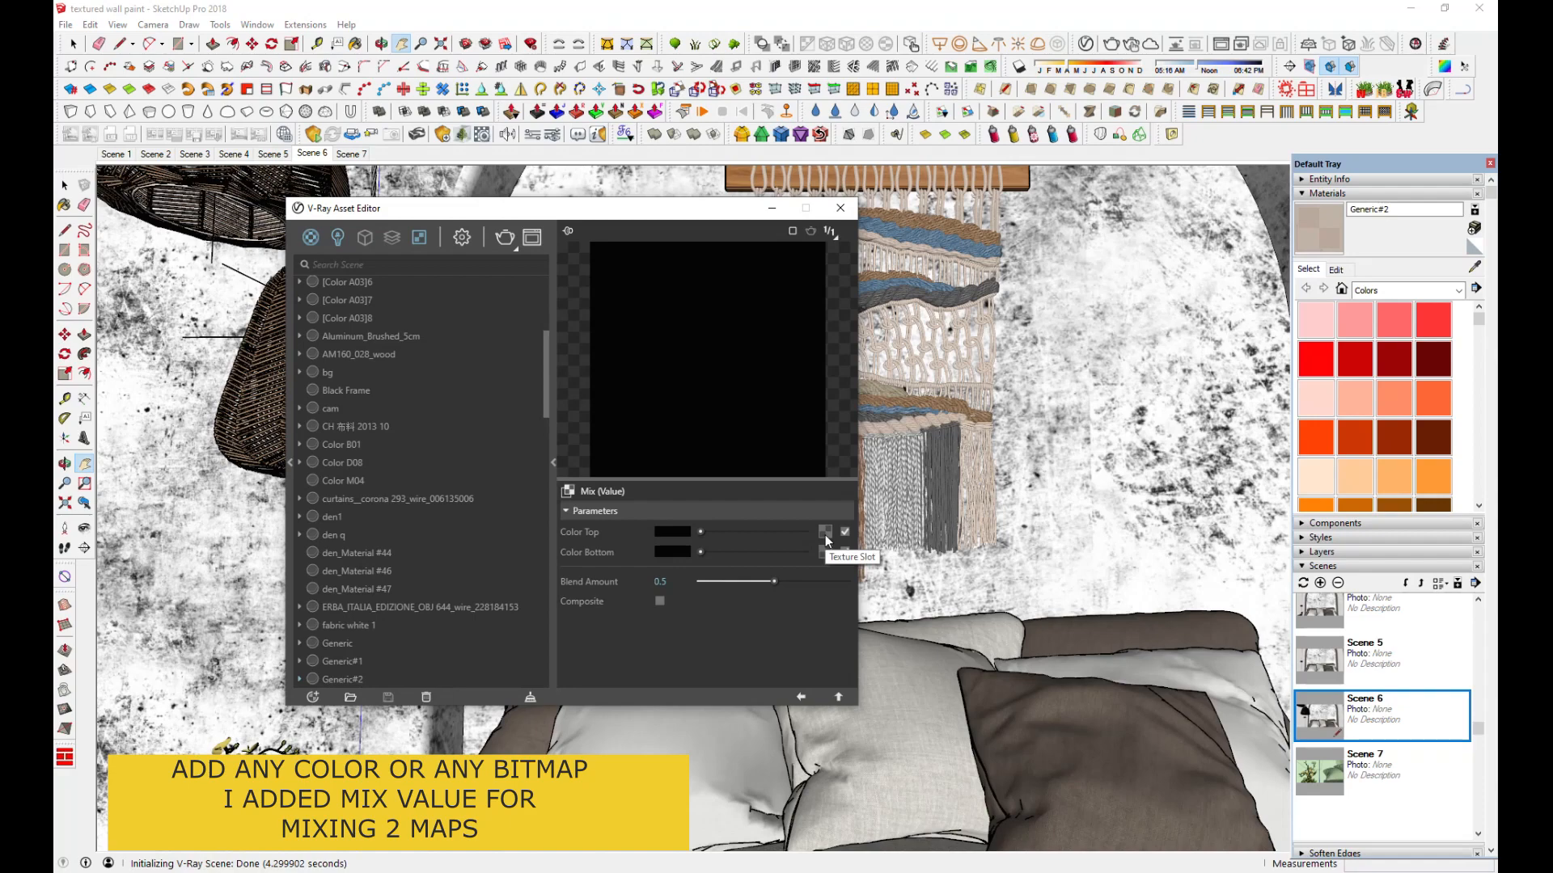
# Set the top color of the Mix (Value) map to a dark grey
pyautogui.click(824, 533)
pyautogui.click(796, 261)
pyautogui.moveTo(701, 531); pyautogui.dragTo(722, 535)
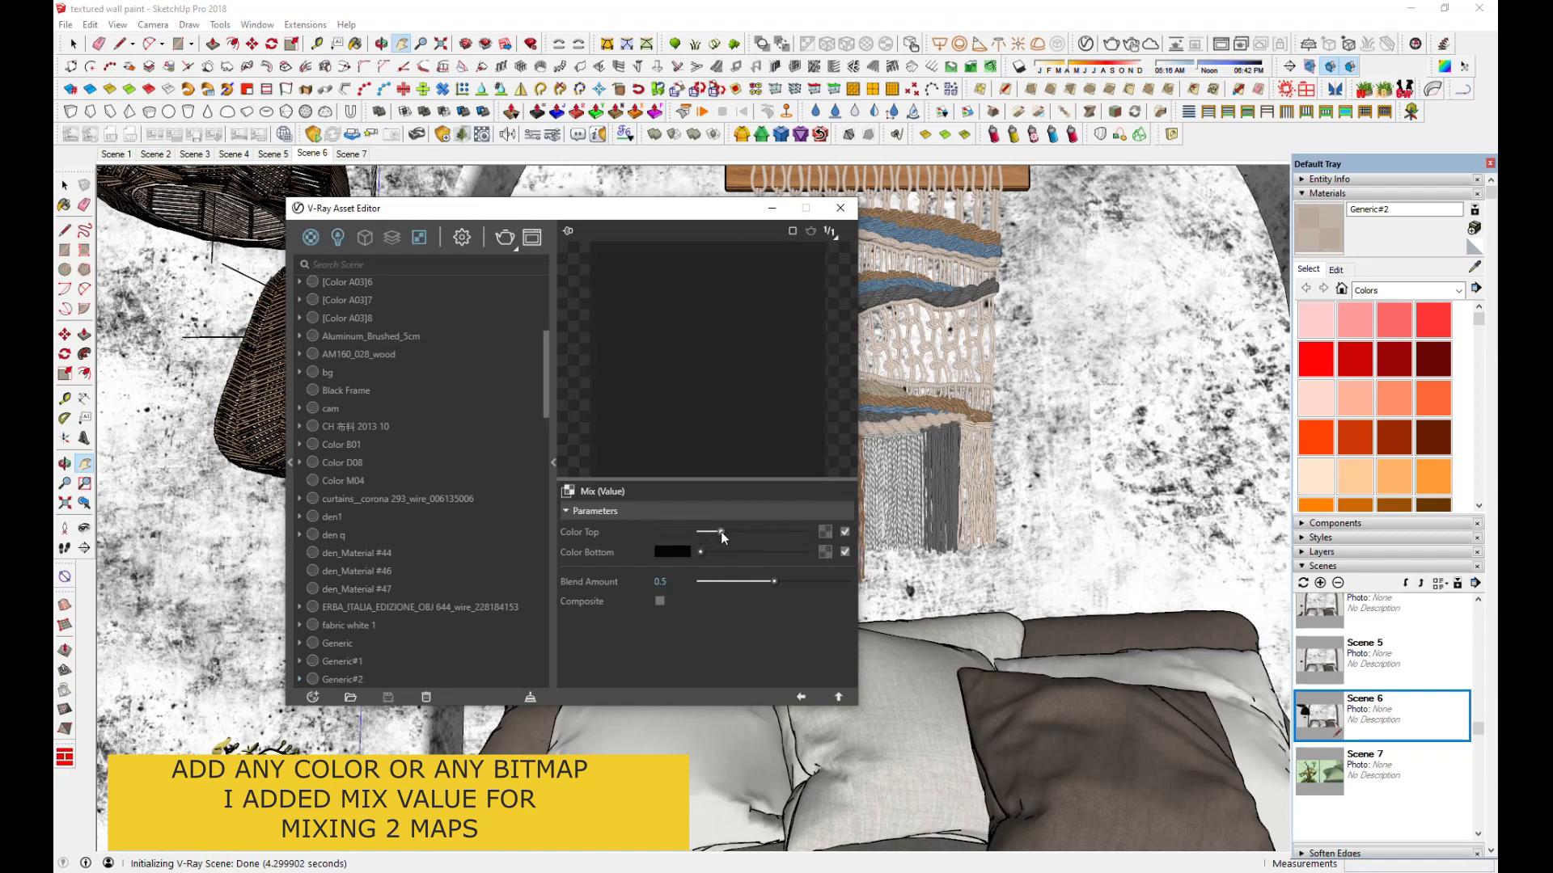
# Load the third image from the Dirt maps folder as a bitmap for the mix map's bottom color
pyautogui.click(826, 552)
pyautogui.click(779, 246)
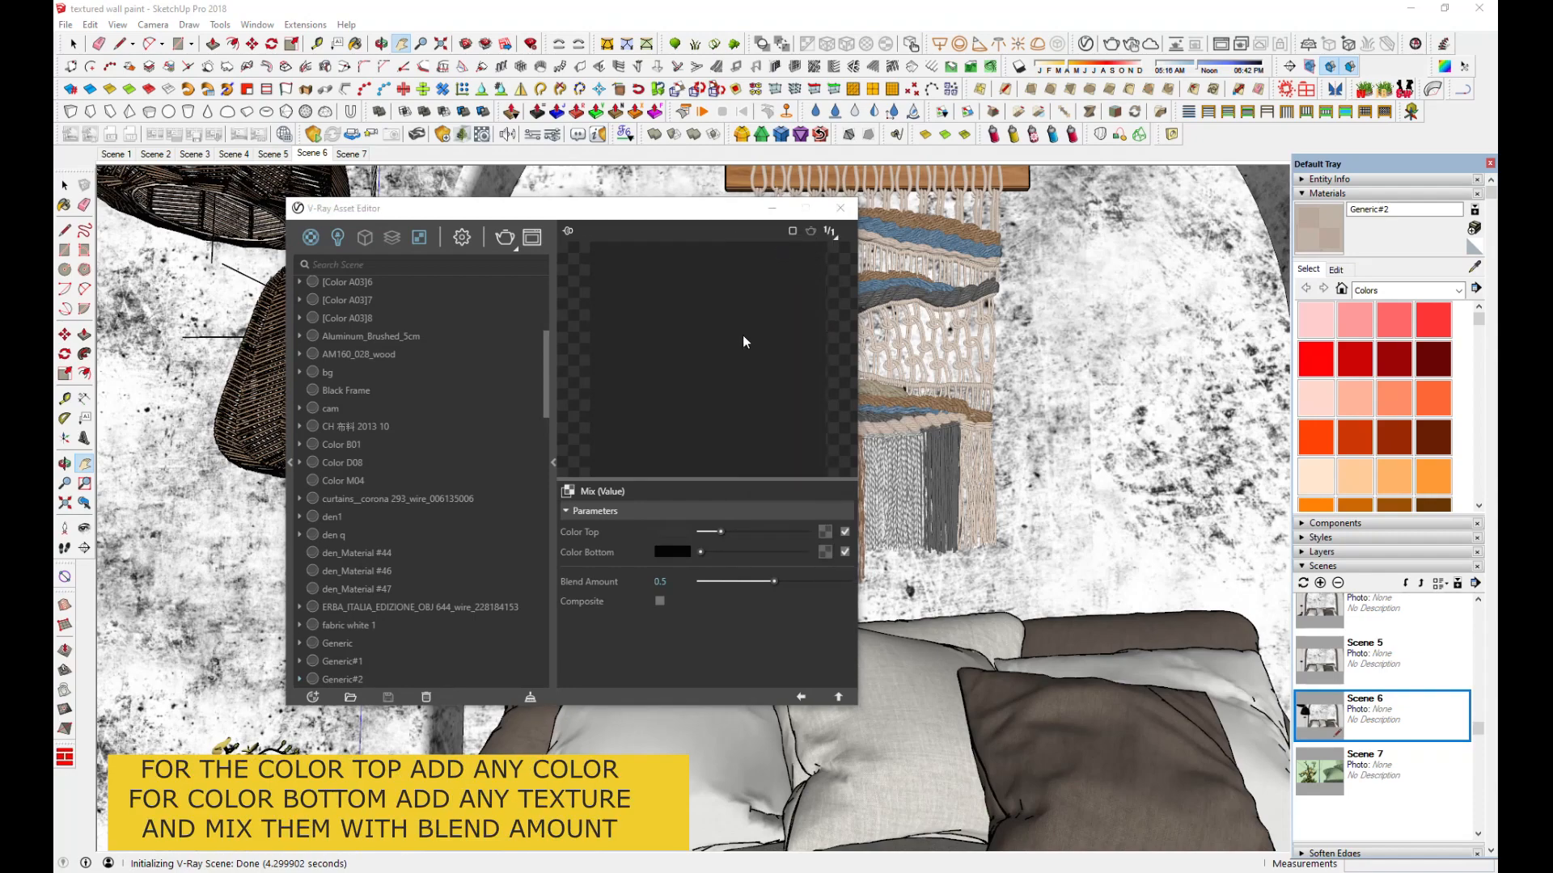
pyautogui.doubleClick(644, 350)
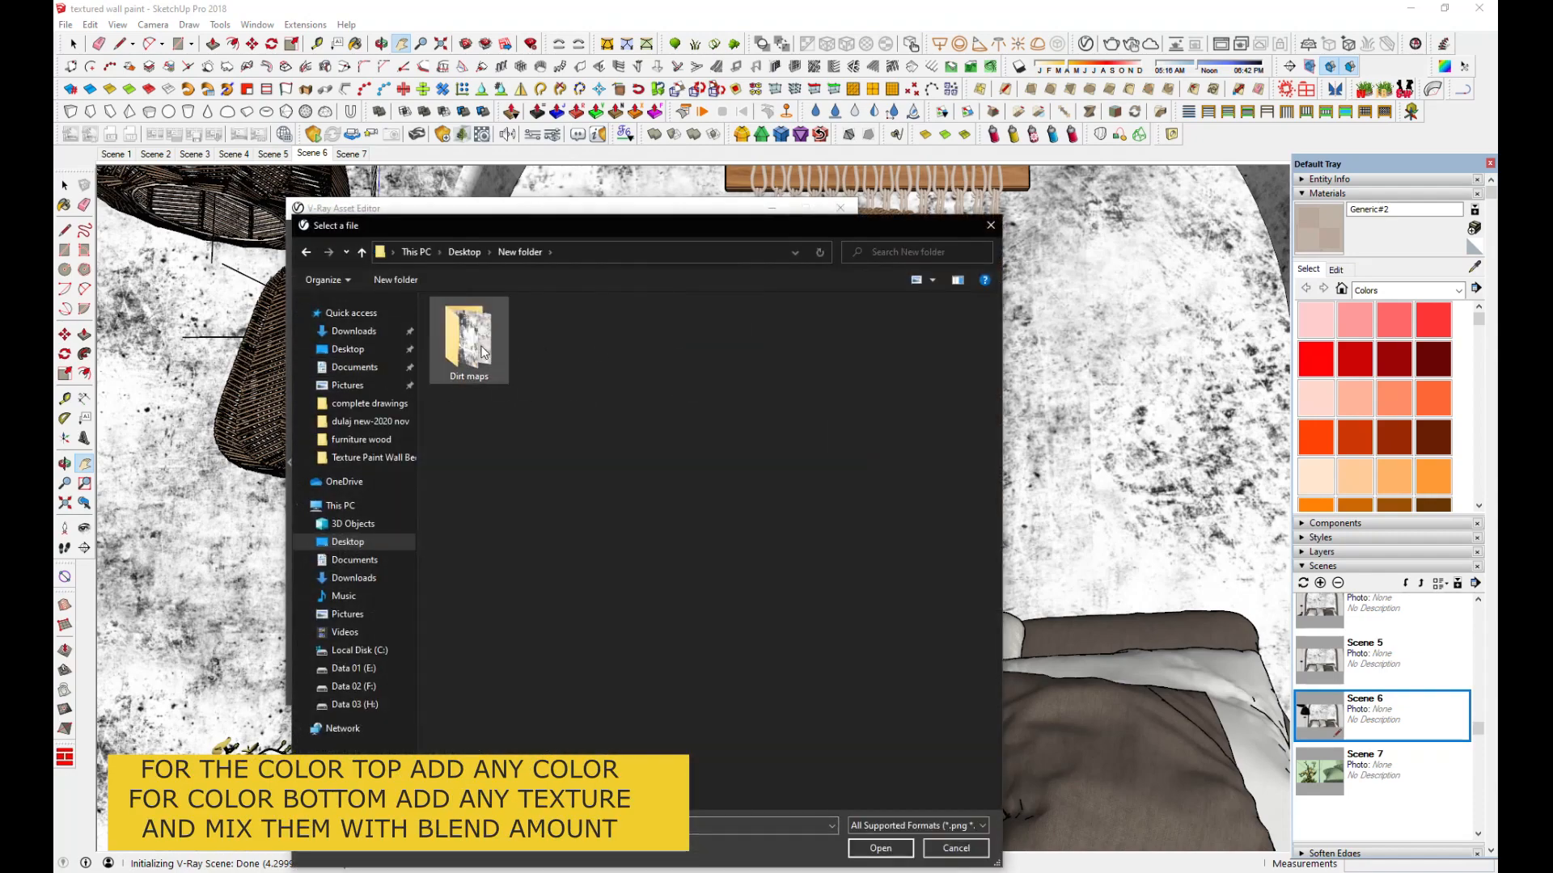
pyautogui.doubleClick(478, 347)
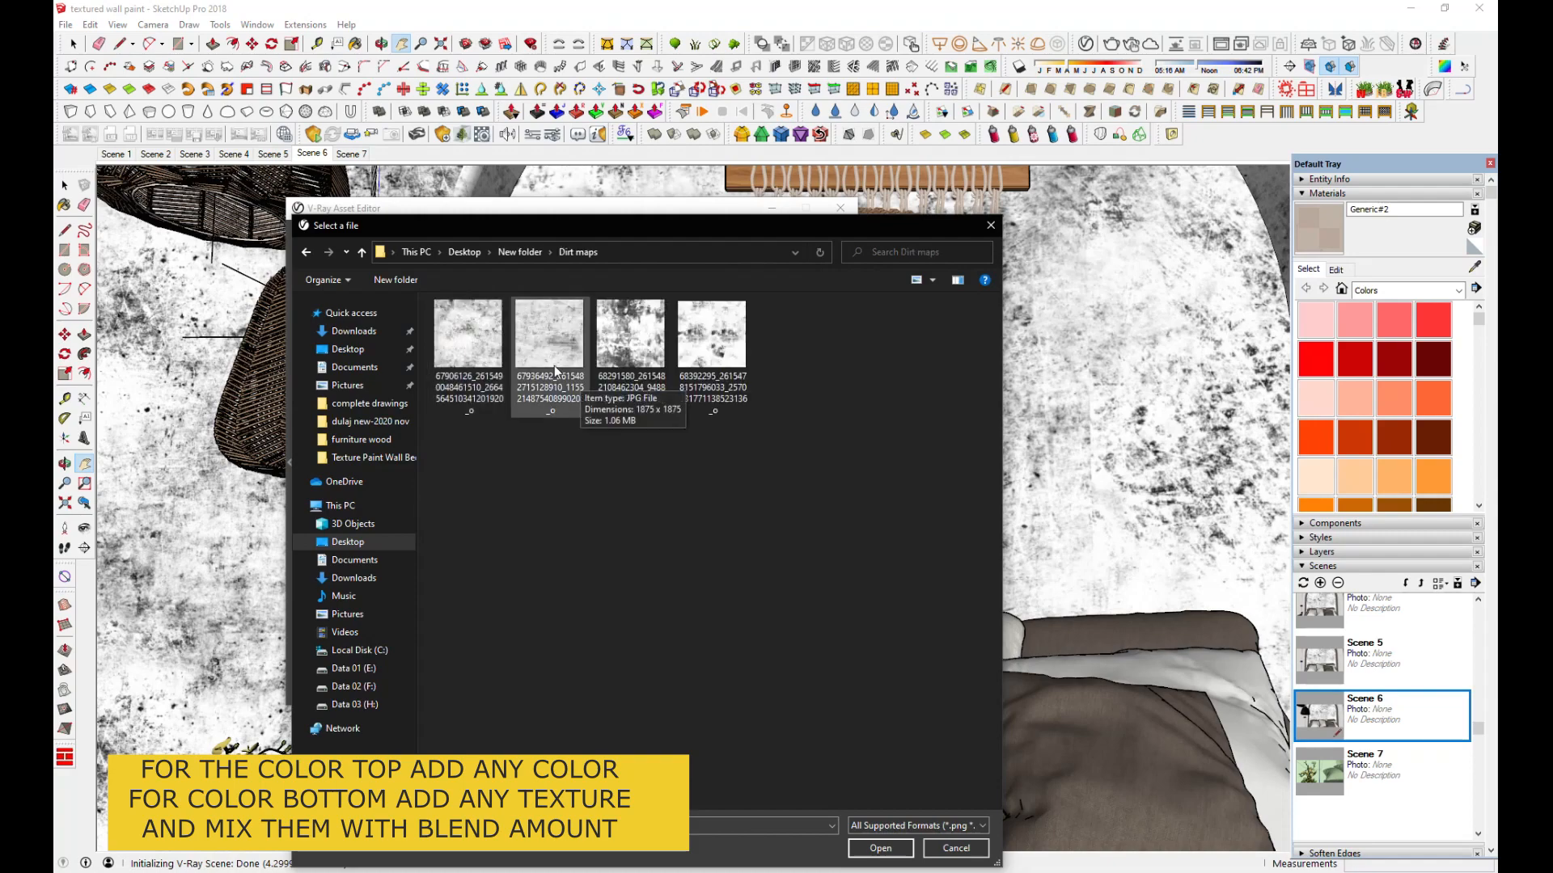
pyautogui.doubleClick(631, 356)
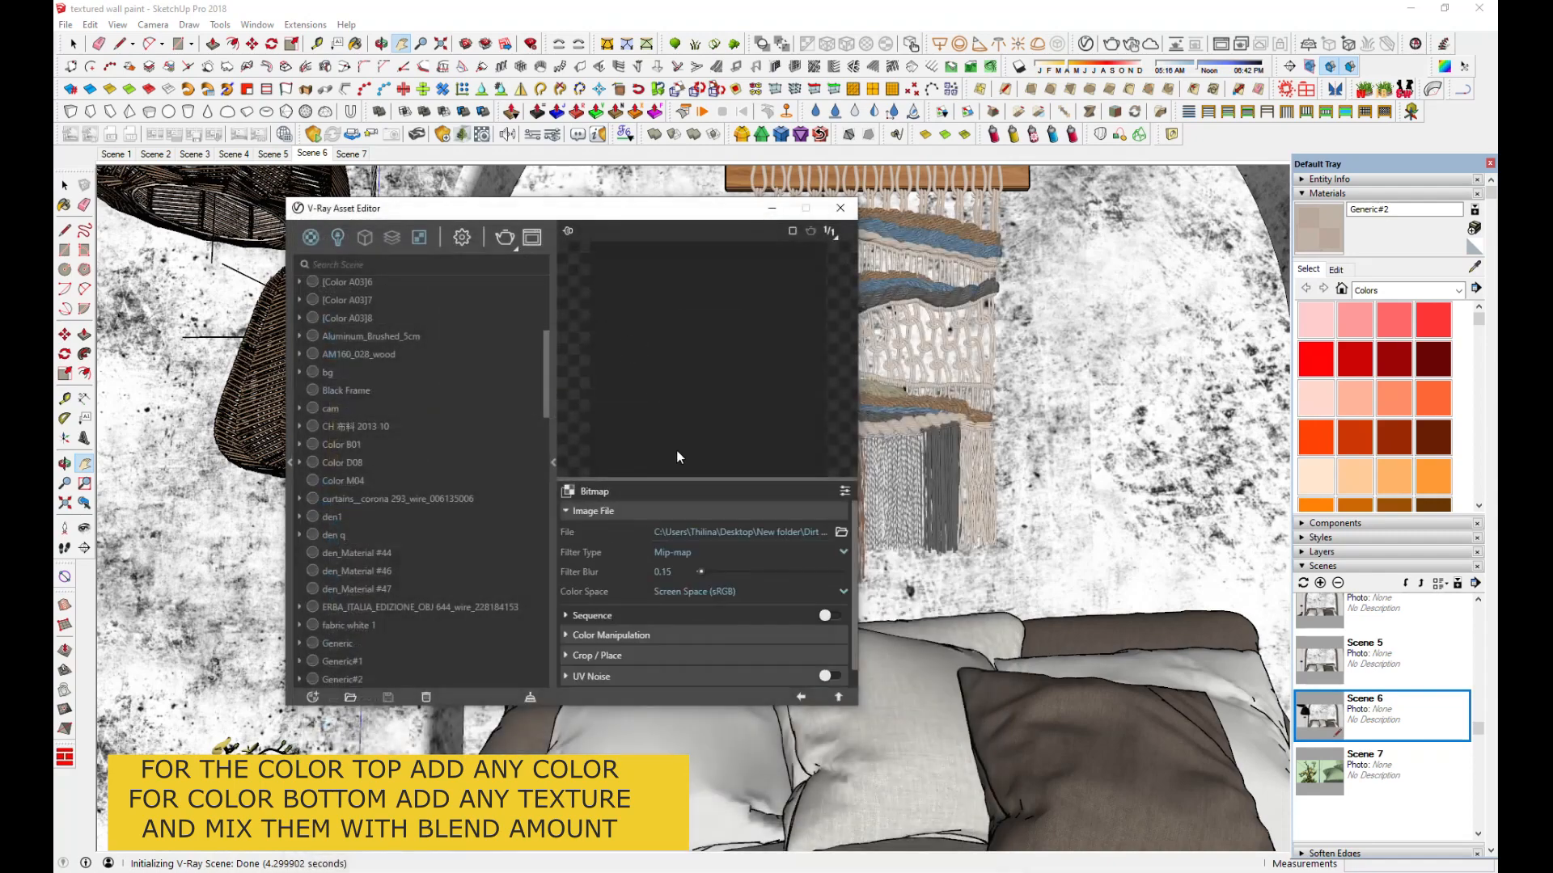
pyautogui.click(800, 697)
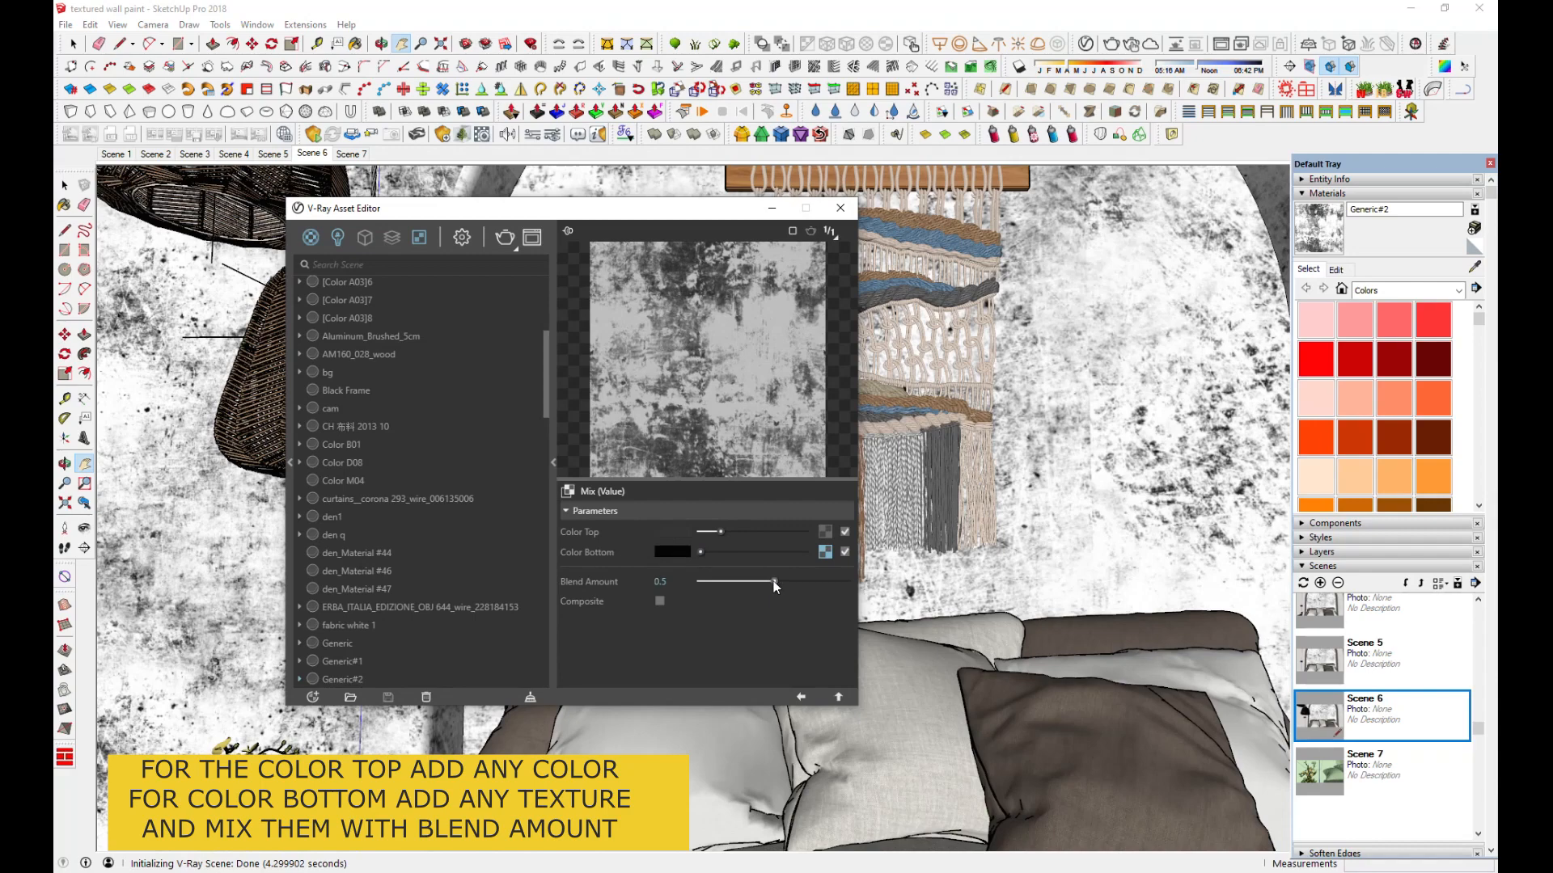
# Set the mix map's blend amount to 0.82, slightly darken its top color, and return to the Tiles texture
pyautogui.moveTo(775, 586); pyautogui.dragTo(821, 584)
pyautogui.moveTo(721, 533)
pyautogui.mouseDown()
pyautogui.moveTo(760, 532)
pyautogui.moveTo(719, 532)
pyautogui.mouseUp()
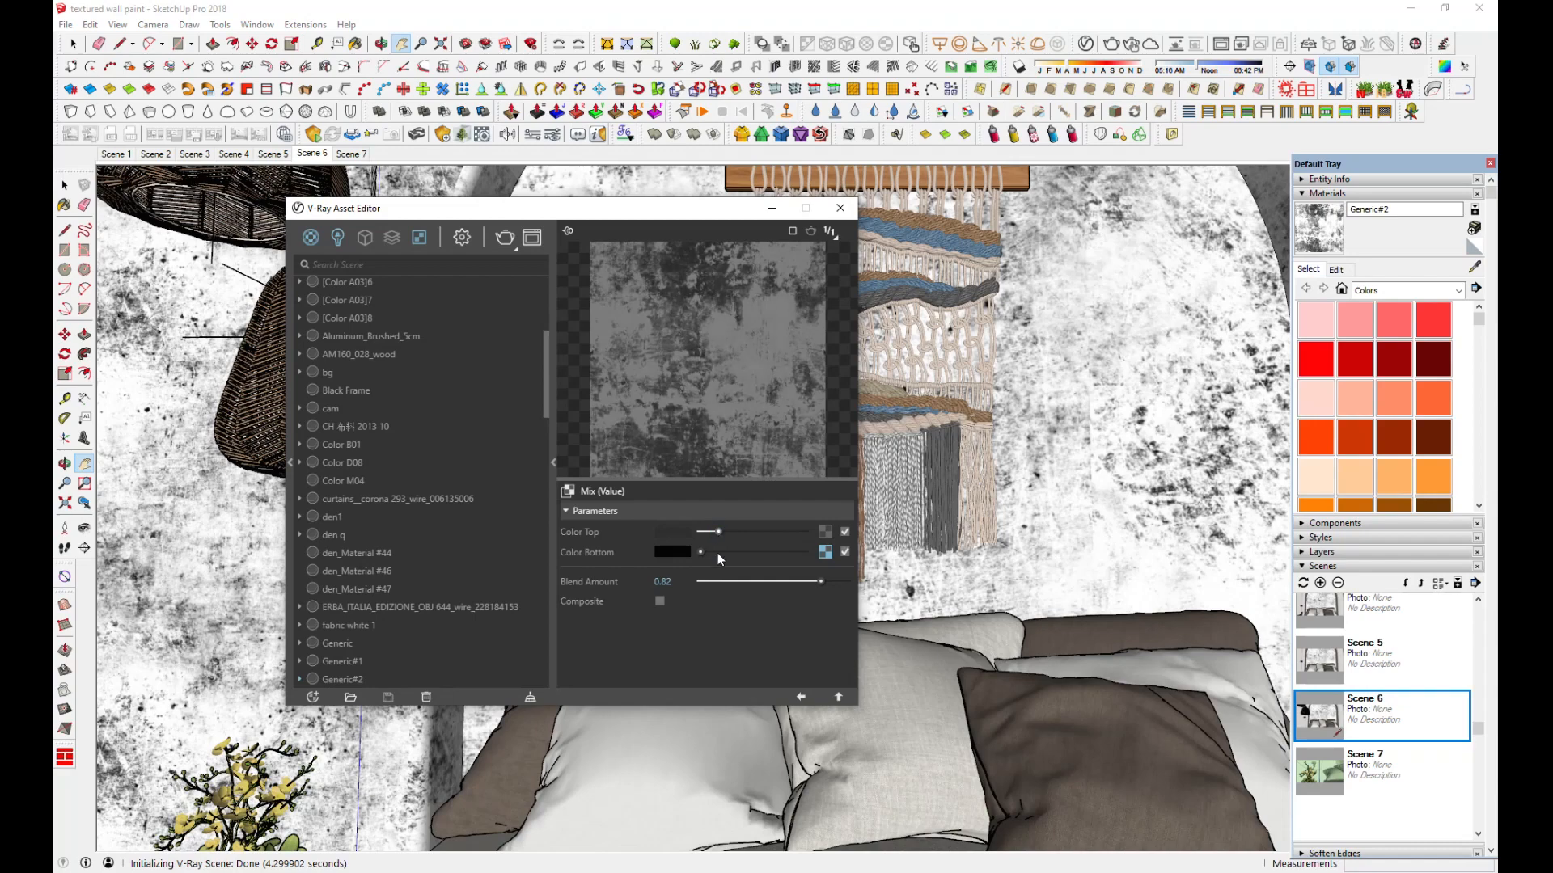
pyautogui.click(801, 697)
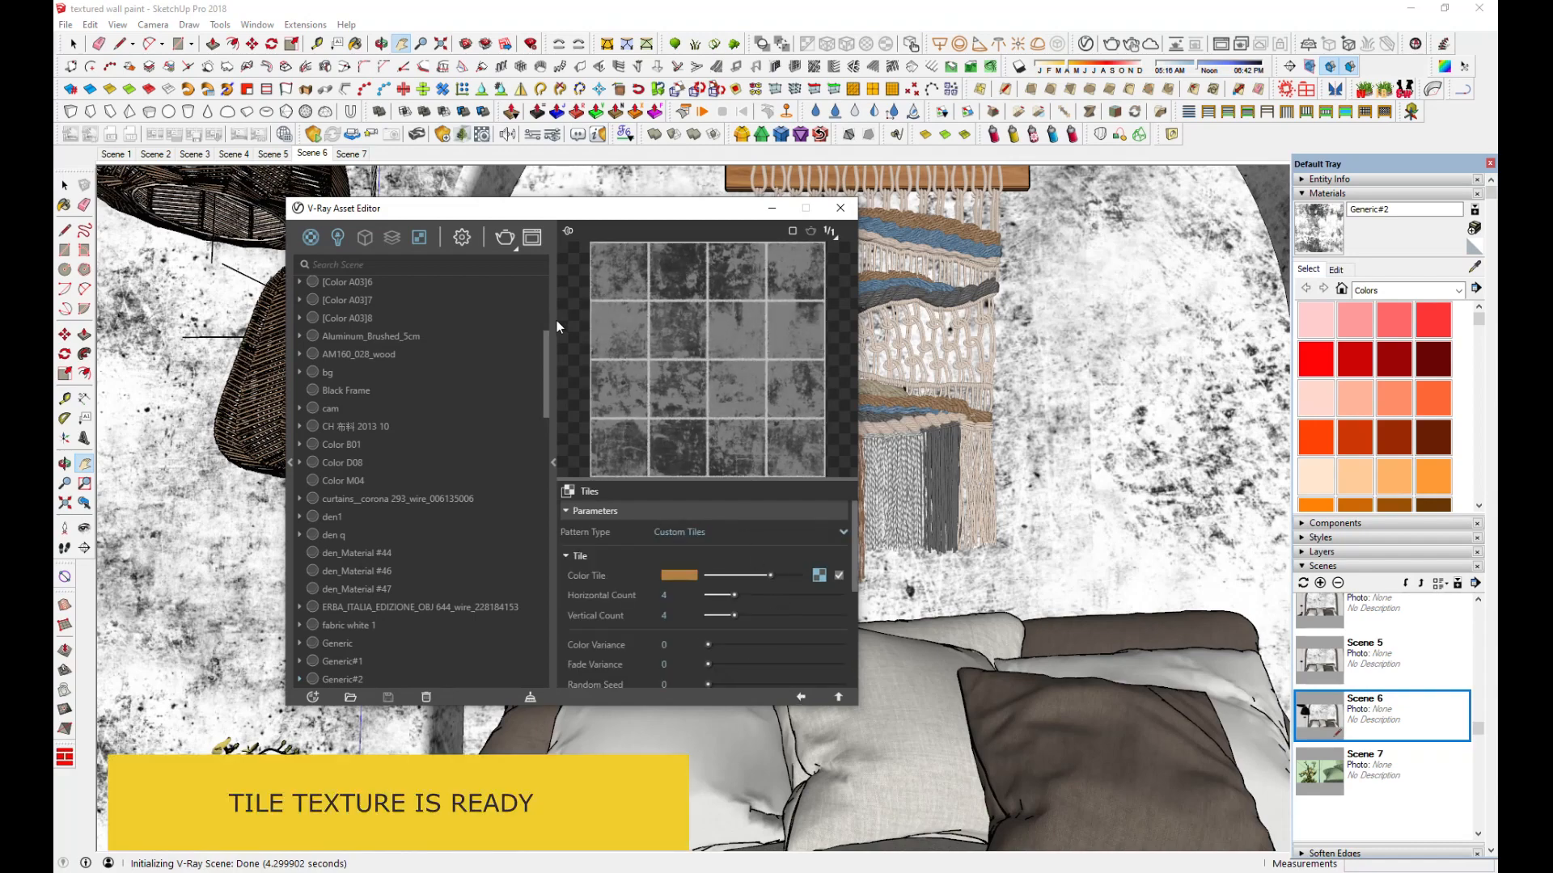
# Set the tiles' horizontal count to 2, vertical count to 5, color variance to 1.1, fade variance to 0.4 and random seed to 1
pyautogui.moveTo(734, 594)
pyautogui.mouseDown()
pyautogui.moveTo(725, 617)
pyautogui.moveTo(768, 616)
pyautogui.moveTo(721, 595)
pyautogui.moveTo(760, 617)
pyautogui.moveTo(740, 616)
pyautogui.mouseUp()
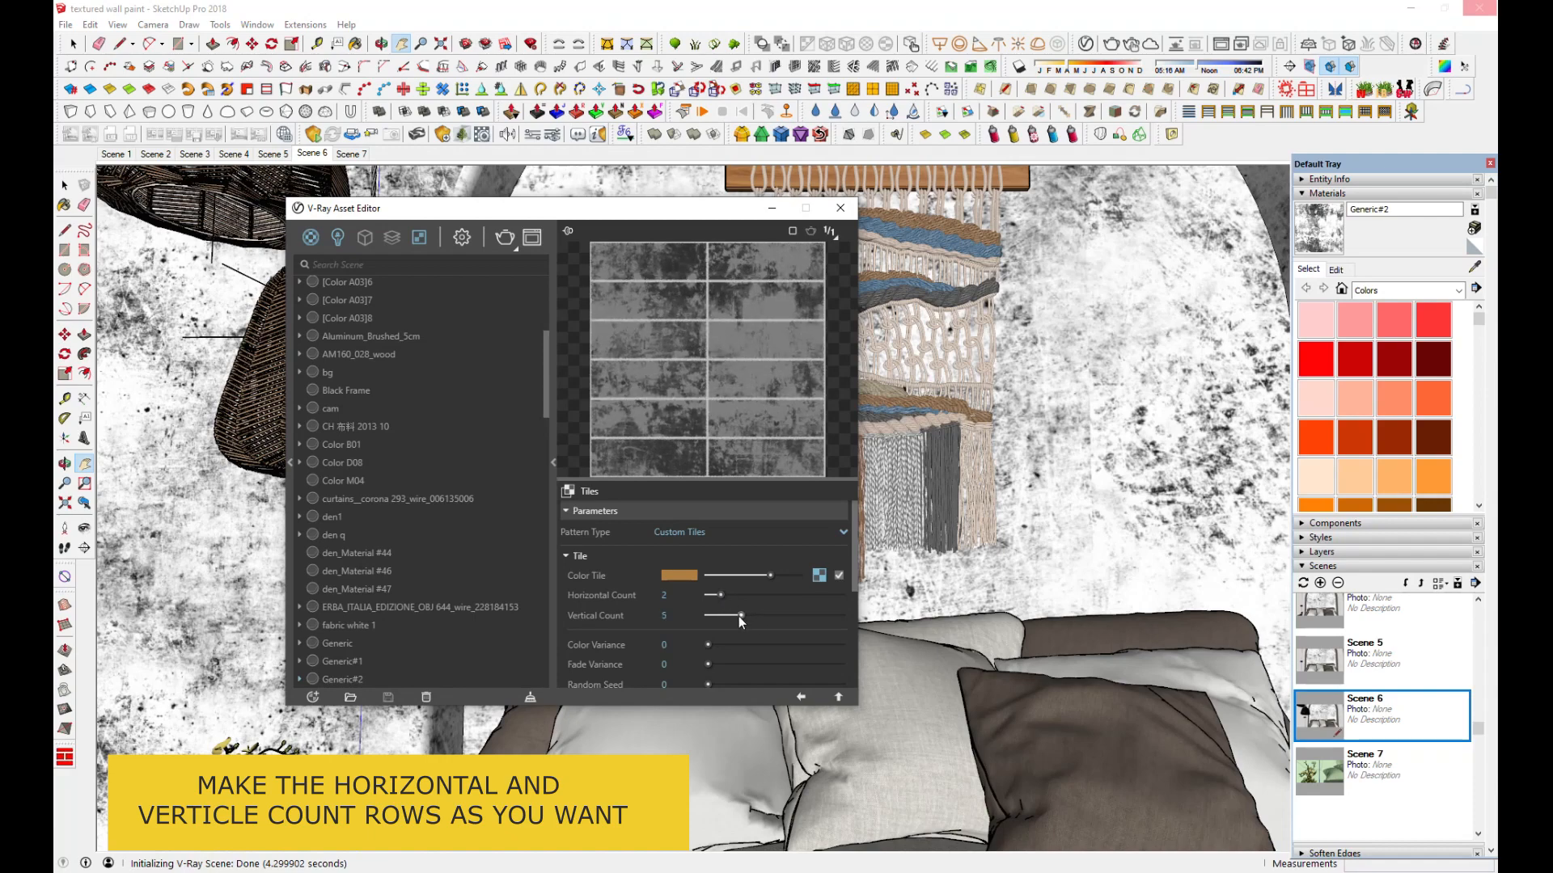
pyautogui.scroll(-2, 739, 617)
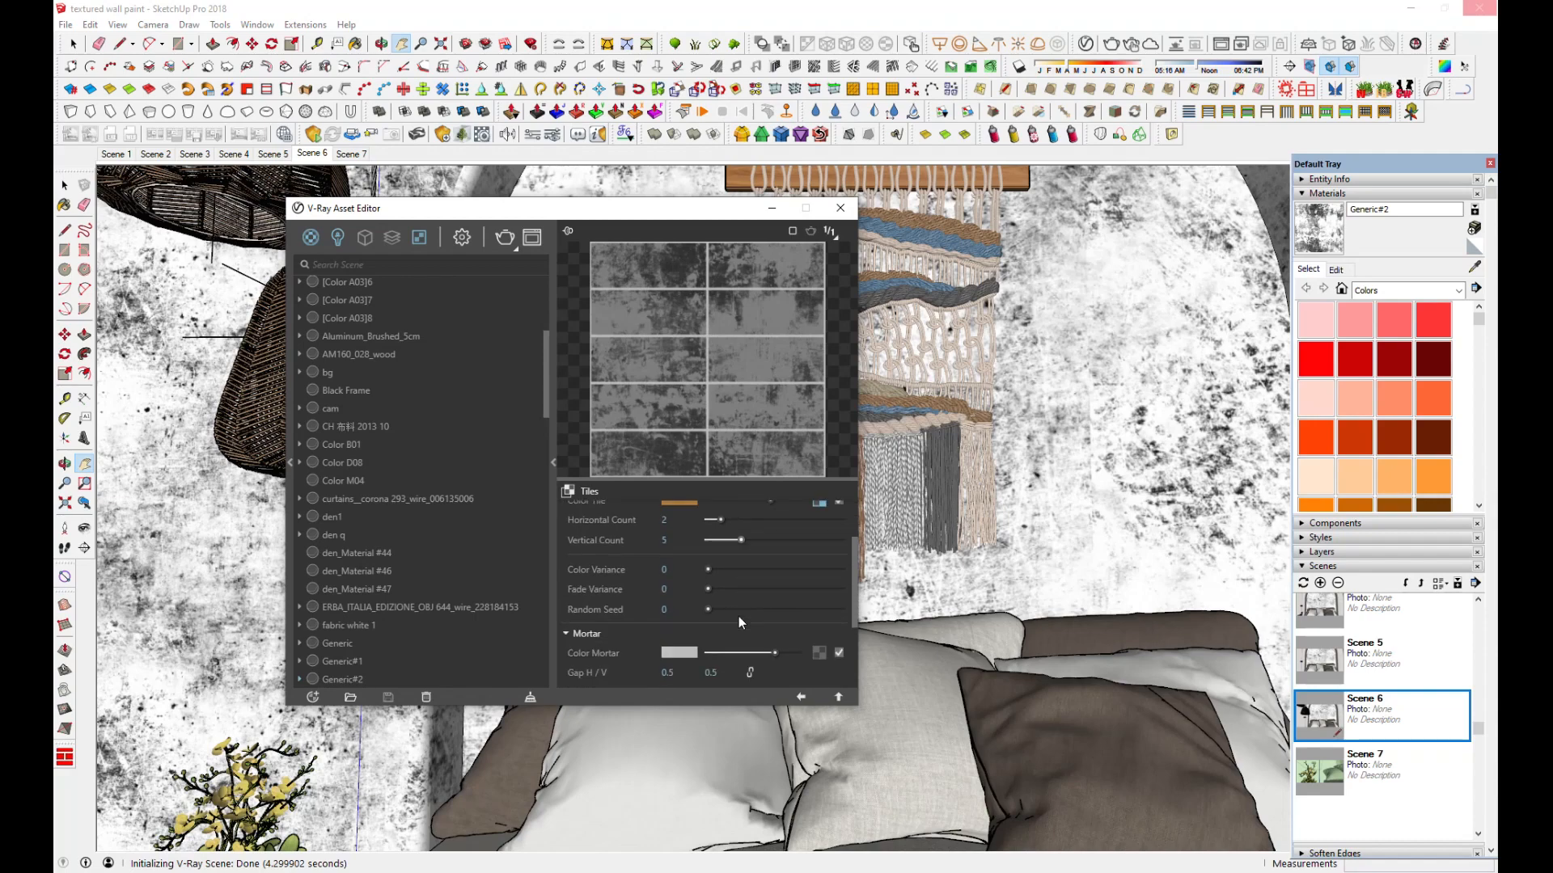
pyautogui.moveTo(710, 571); pyautogui.dragTo(720, 570)
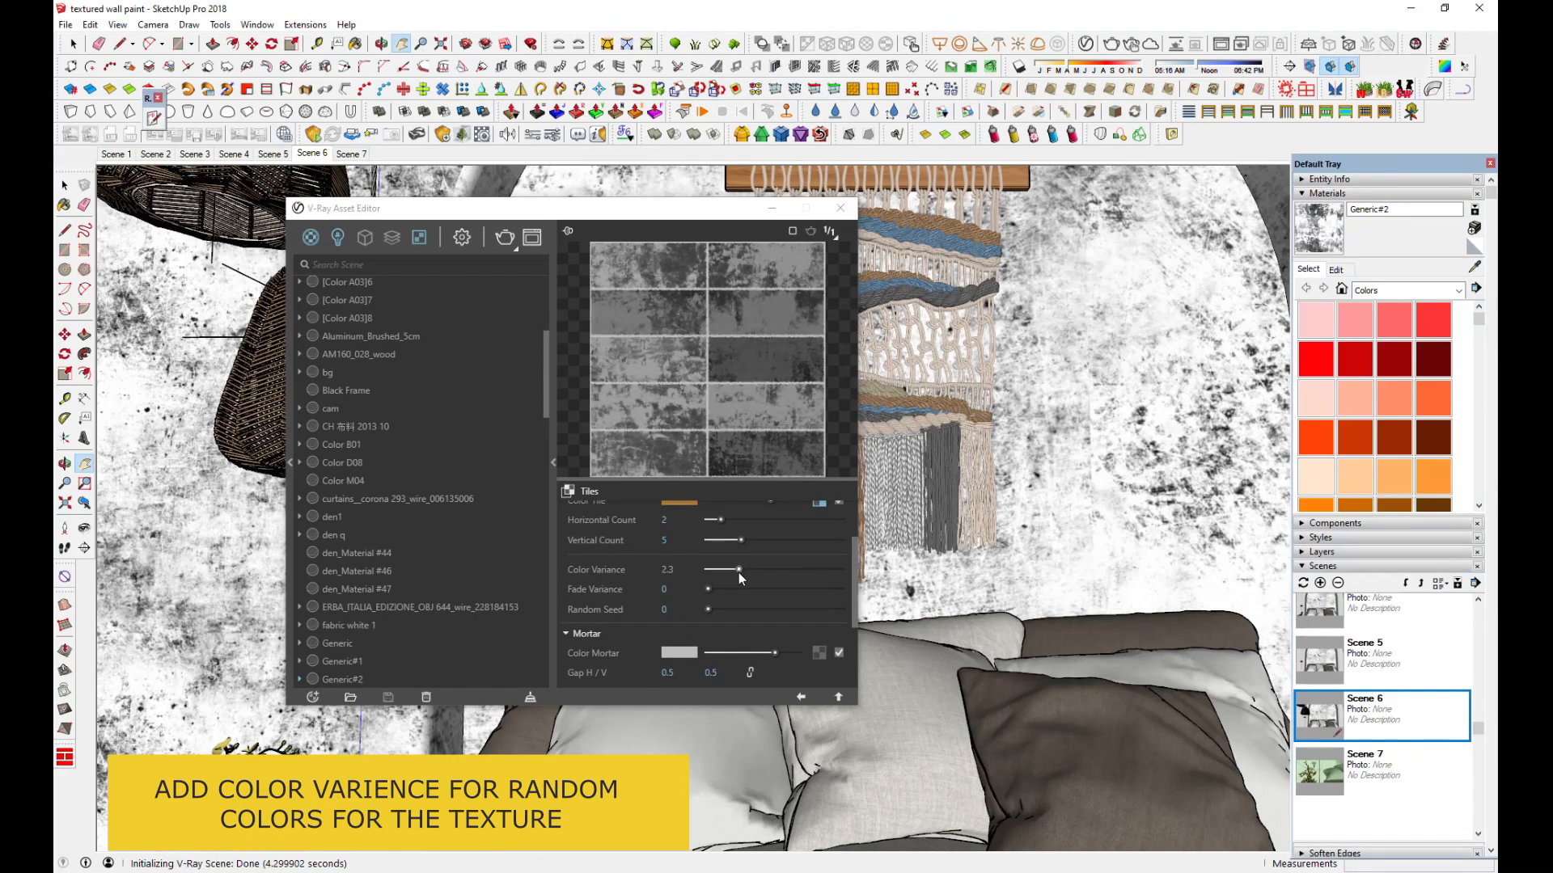
pyautogui.moveTo(735, 571); pyautogui.dragTo(719, 571)
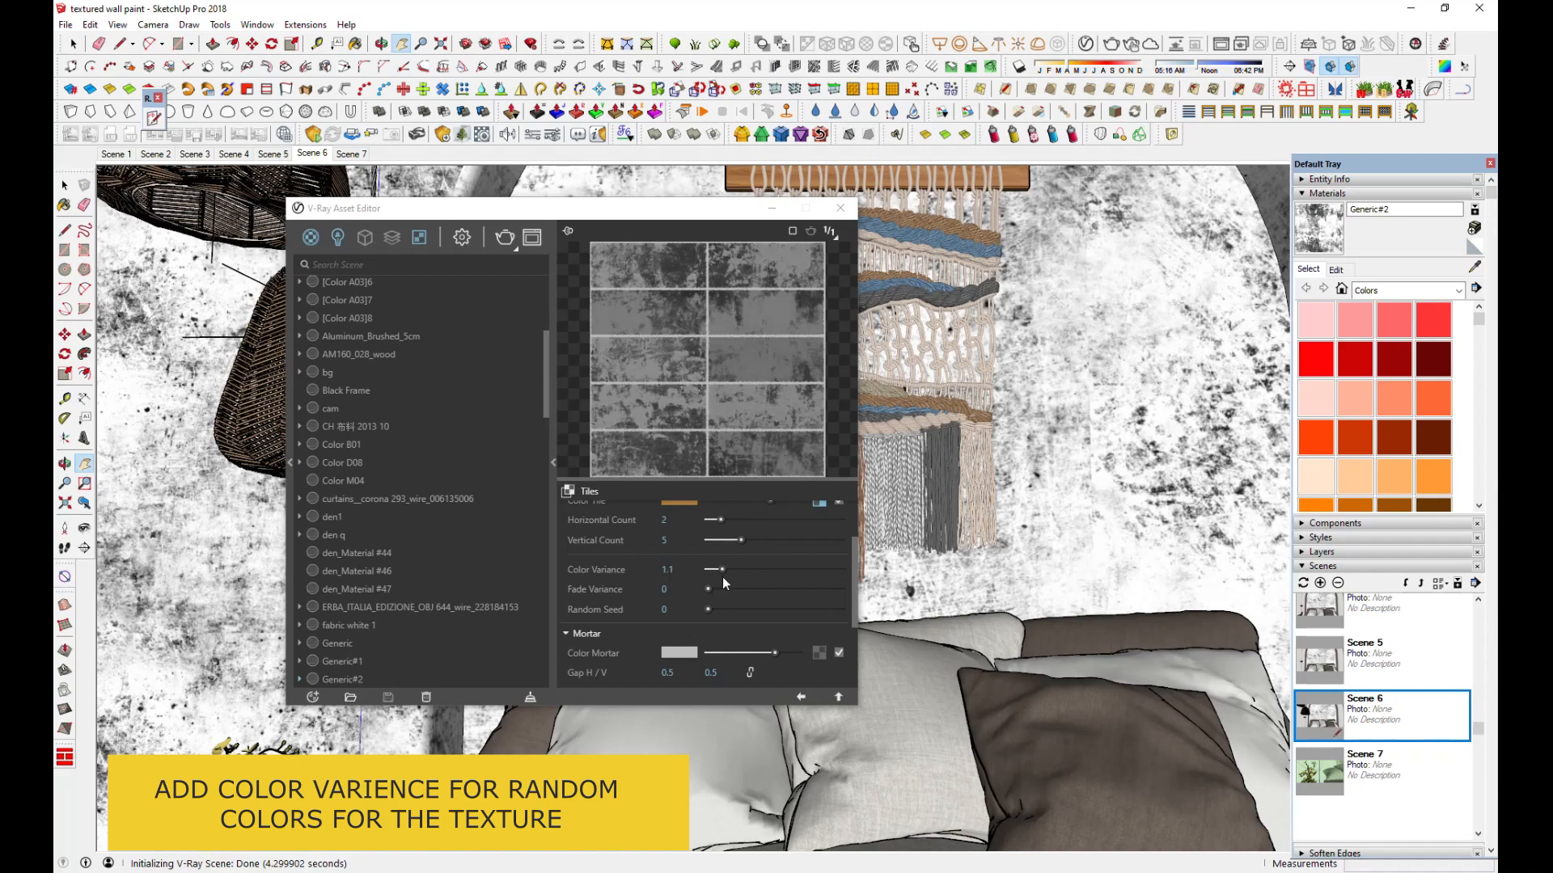
pyautogui.moveTo(709, 589); pyautogui.dragTo(713, 590)
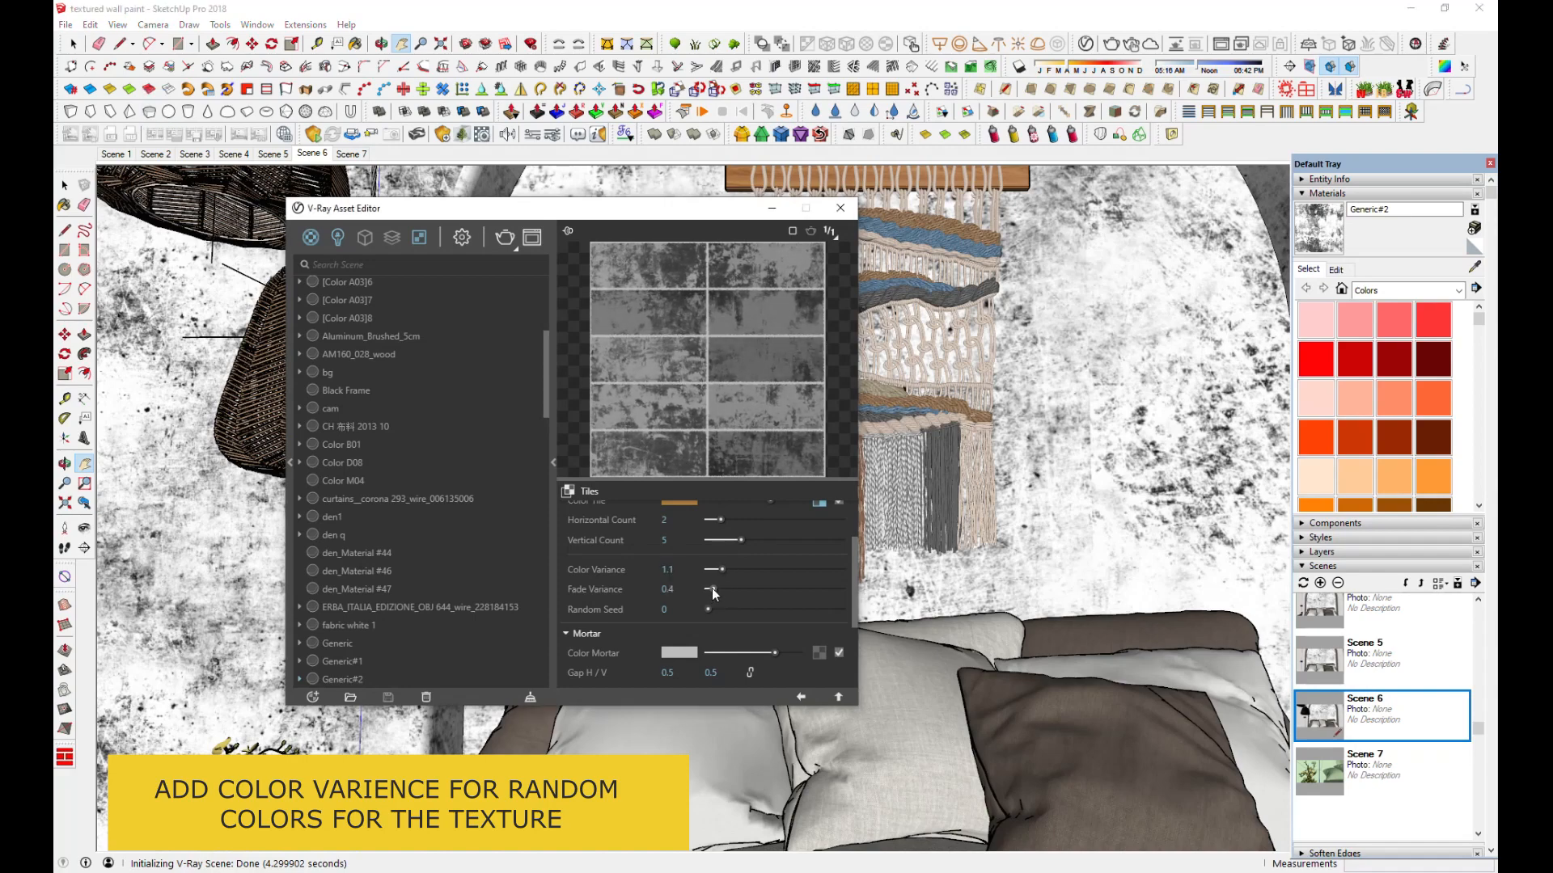
pyautogui.moveTo(710, 610); pyautogui.dragTo(708, 612)
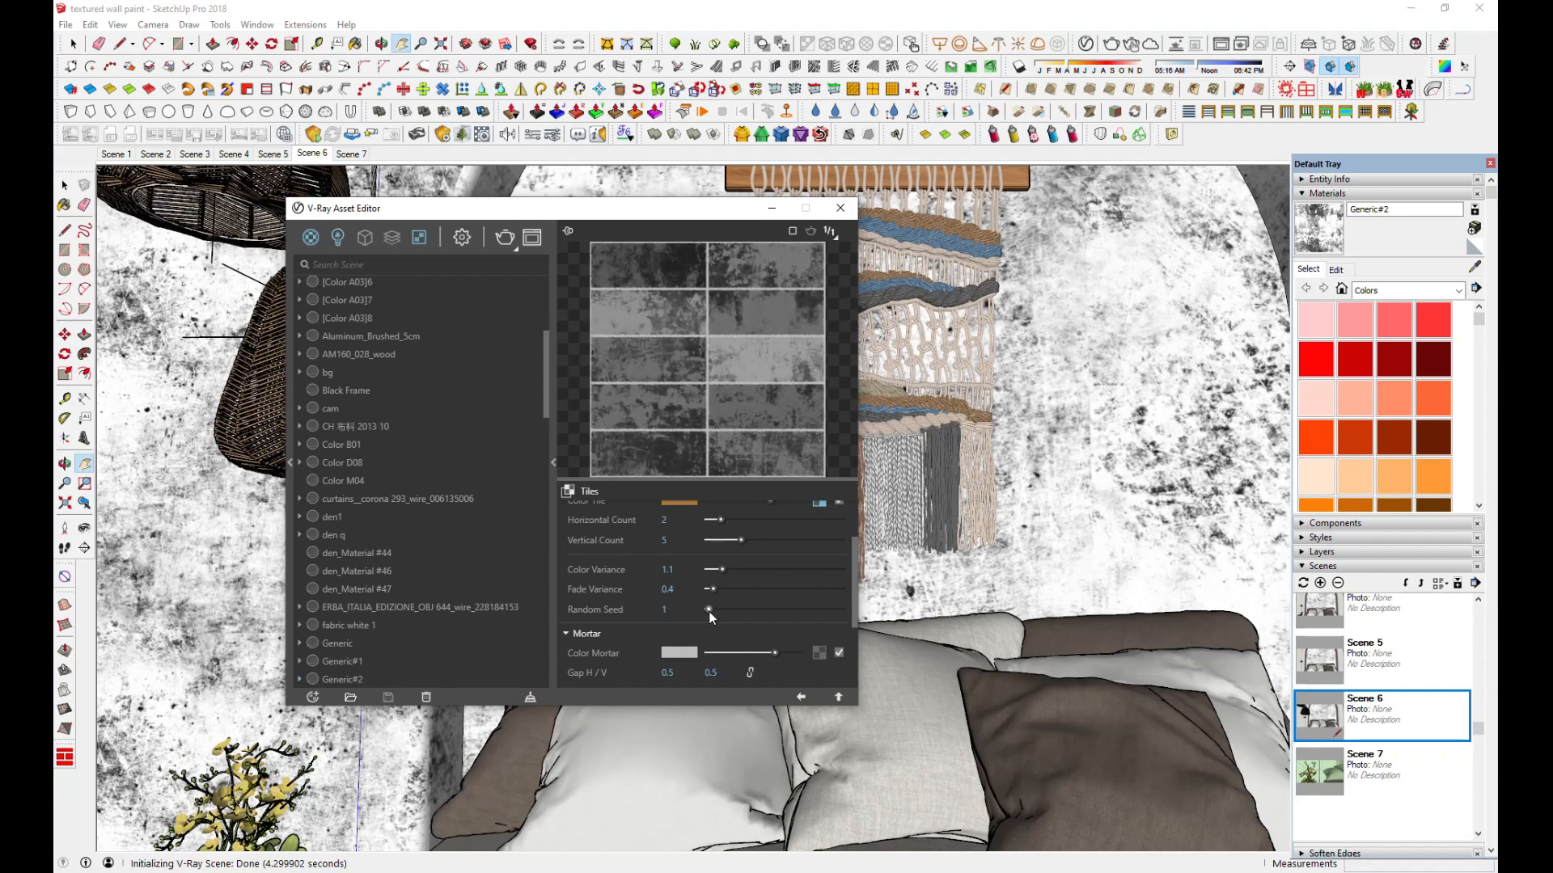
# Examine the Tiles texture's mortar, stack layout and pattern type options and the material preview
pyautogui.scroll(-3, 754, 538)
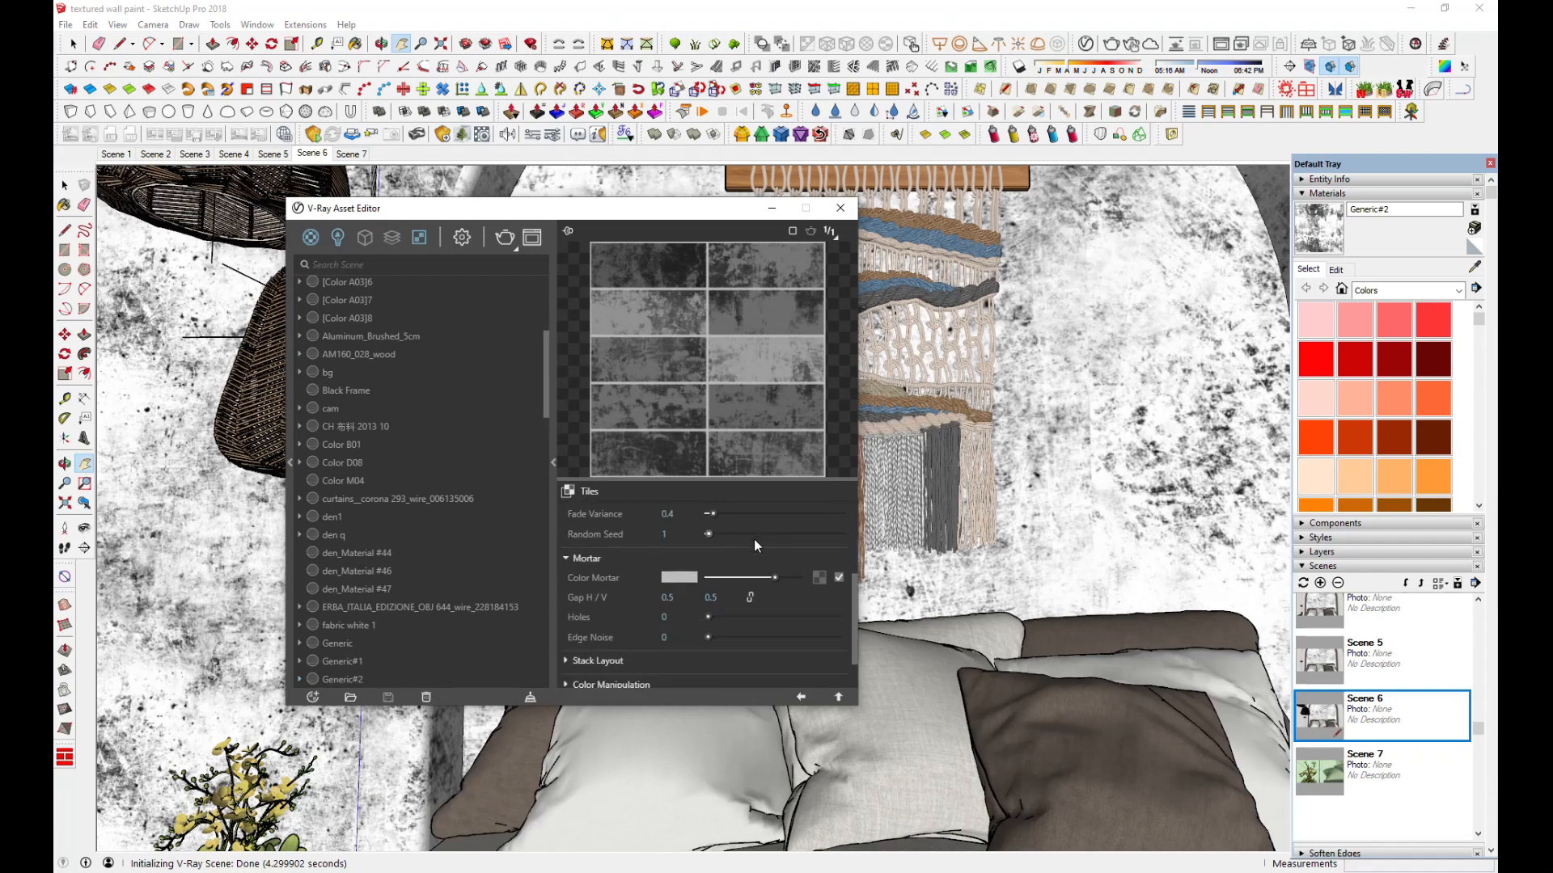
pyautogui.click(602, 614)
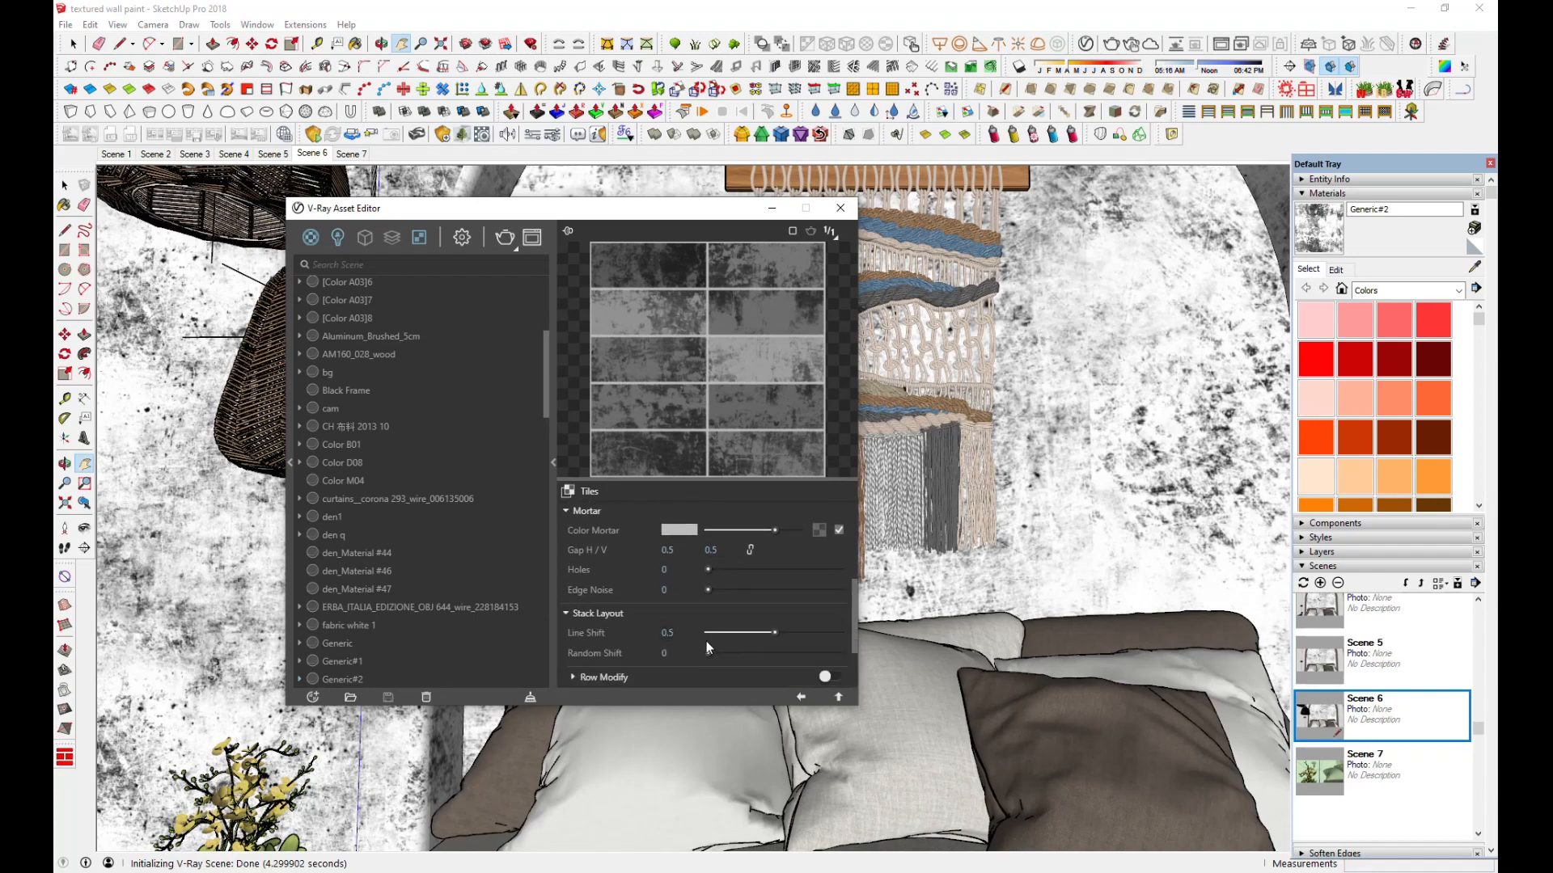
pyautogui.scroll(5, 708, 643)
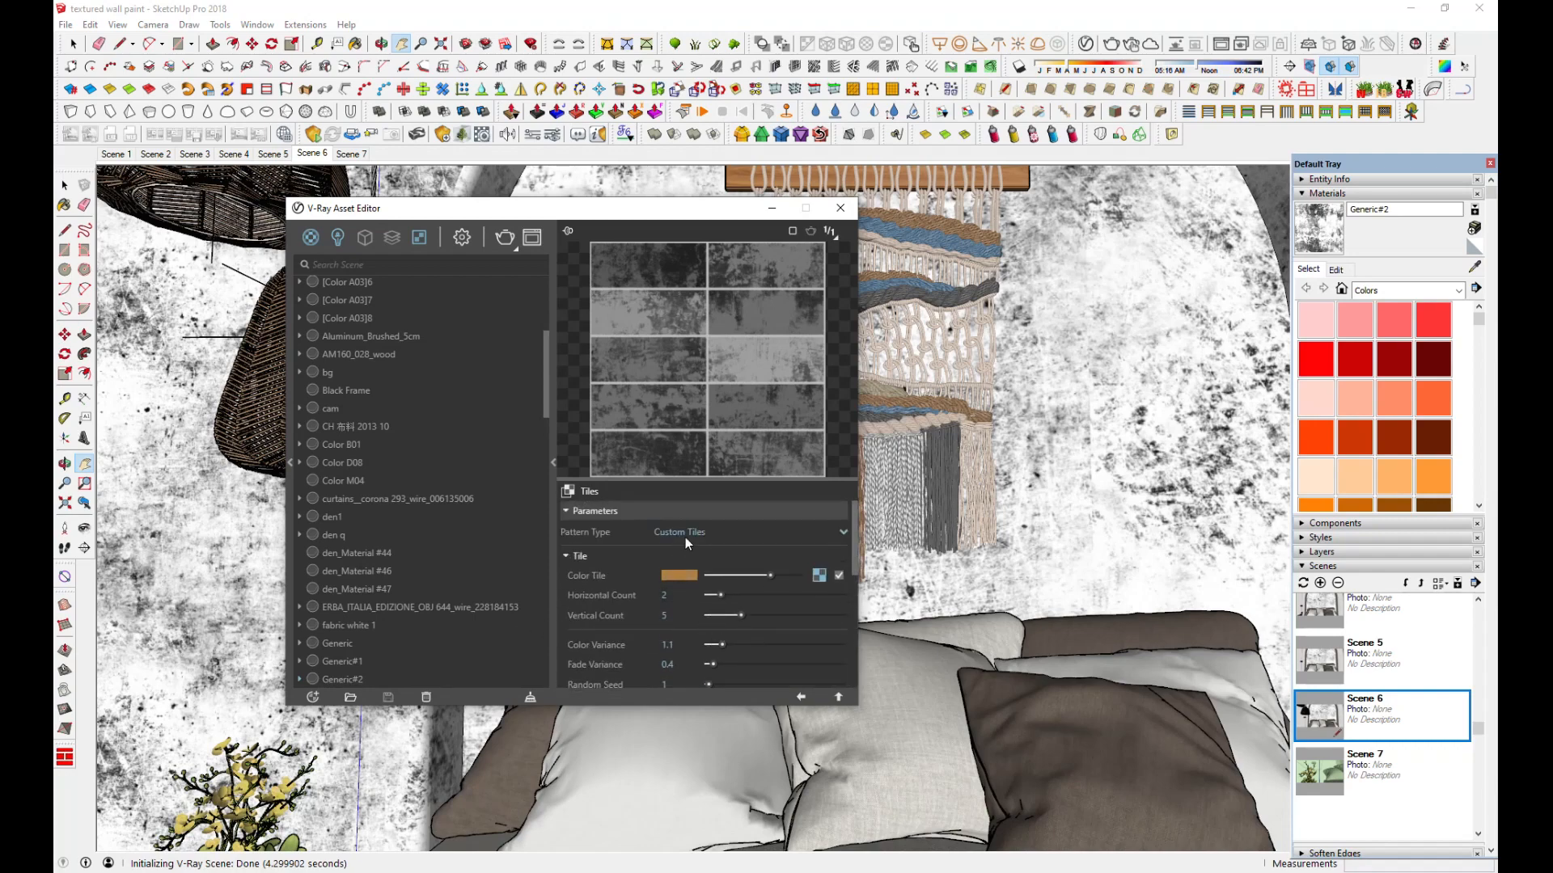
pyautogui.click(845, 532)
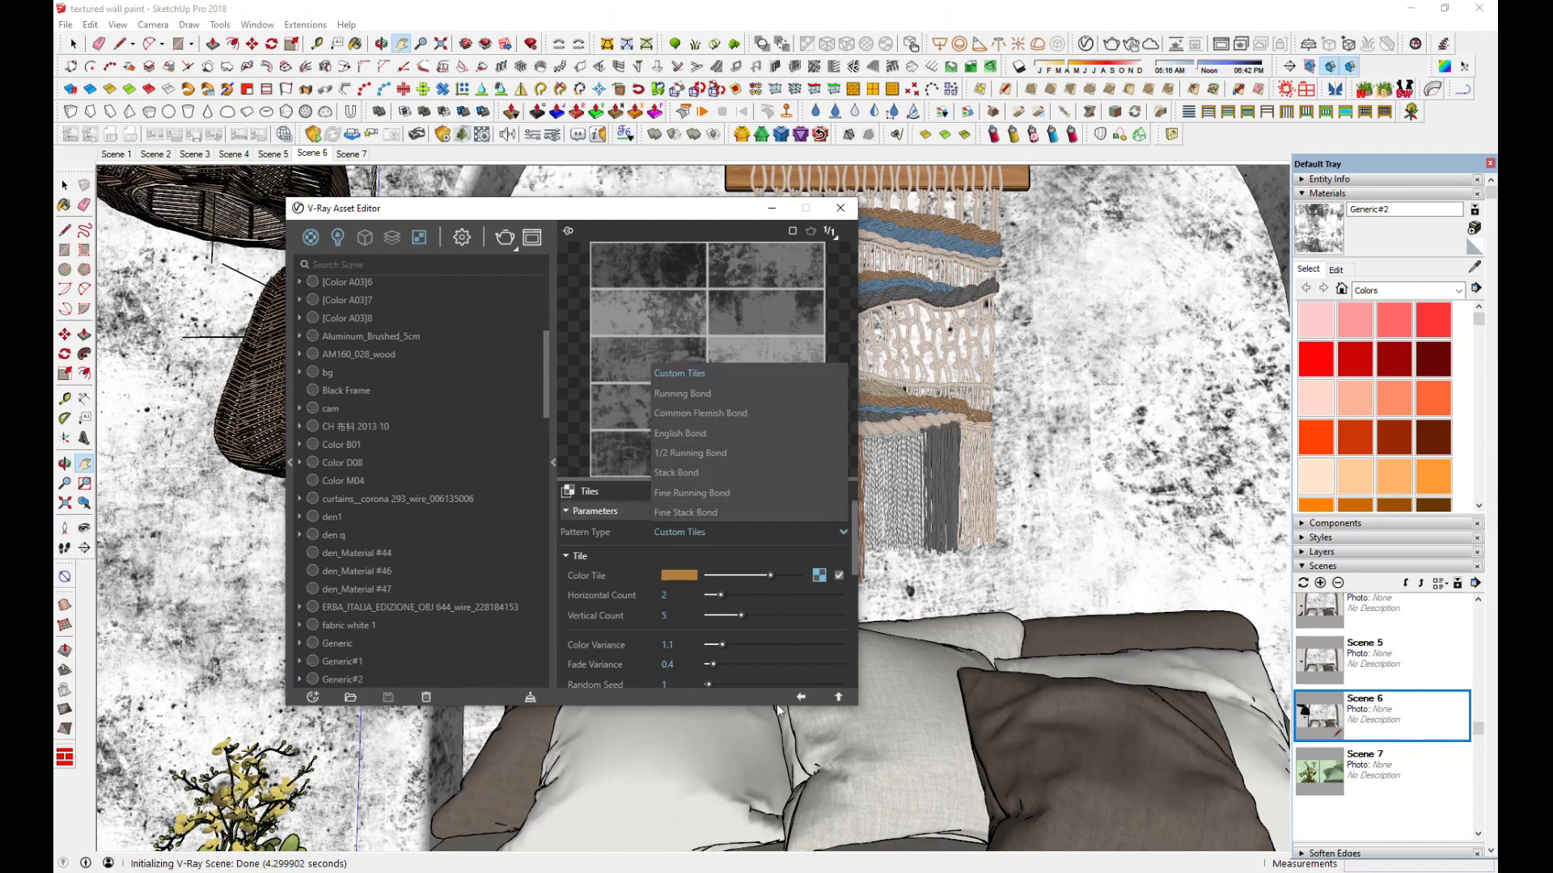
pyautogui.click(801, 696)
pyautogui.click(802, 695)
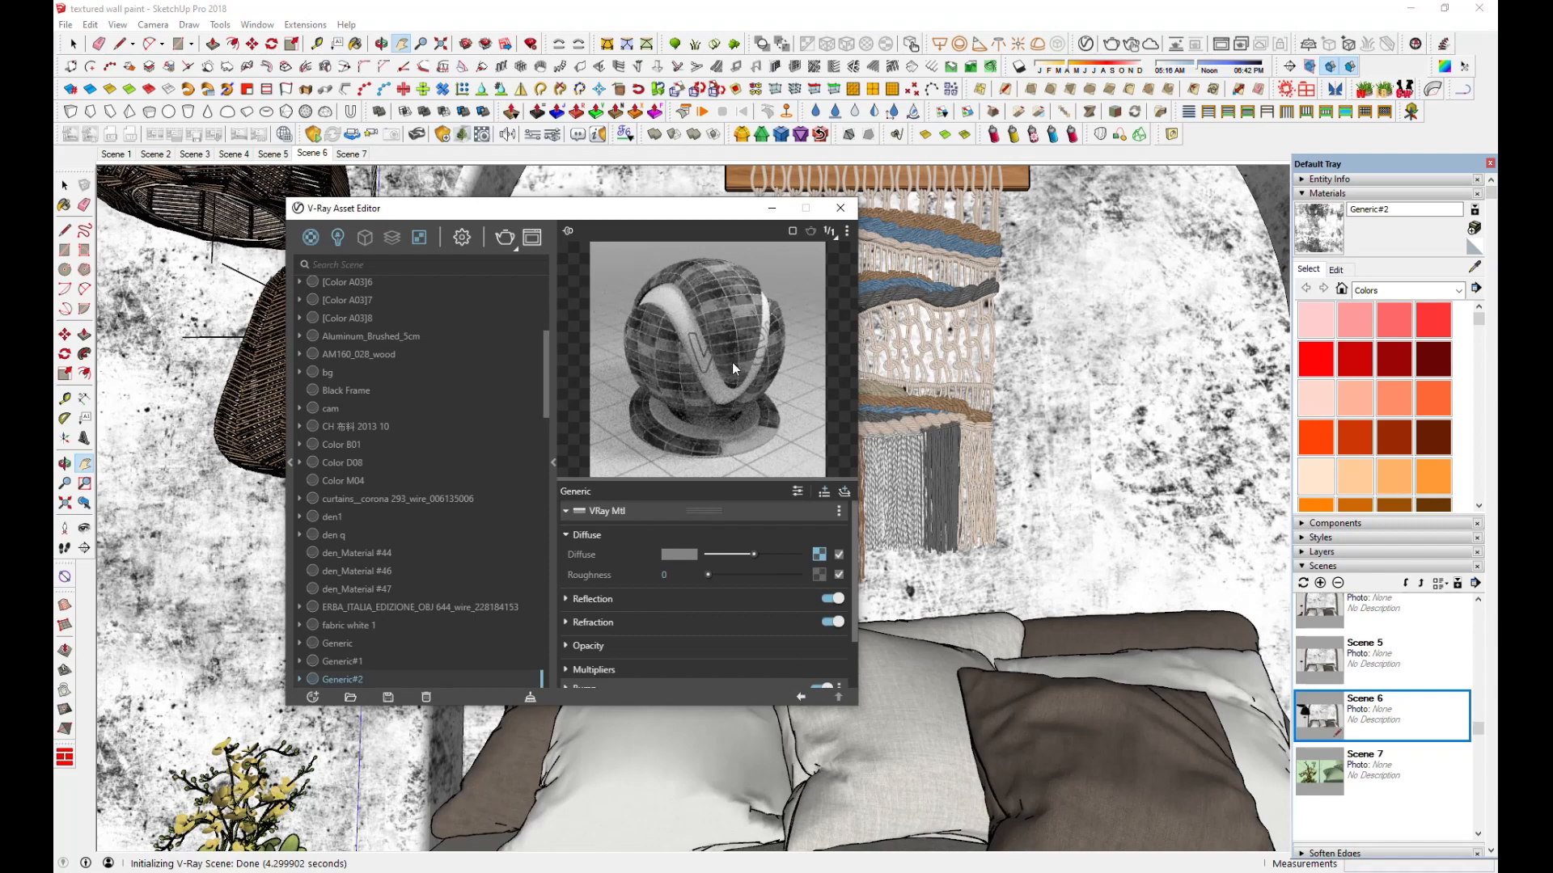
pyautogui.click(819, 555)
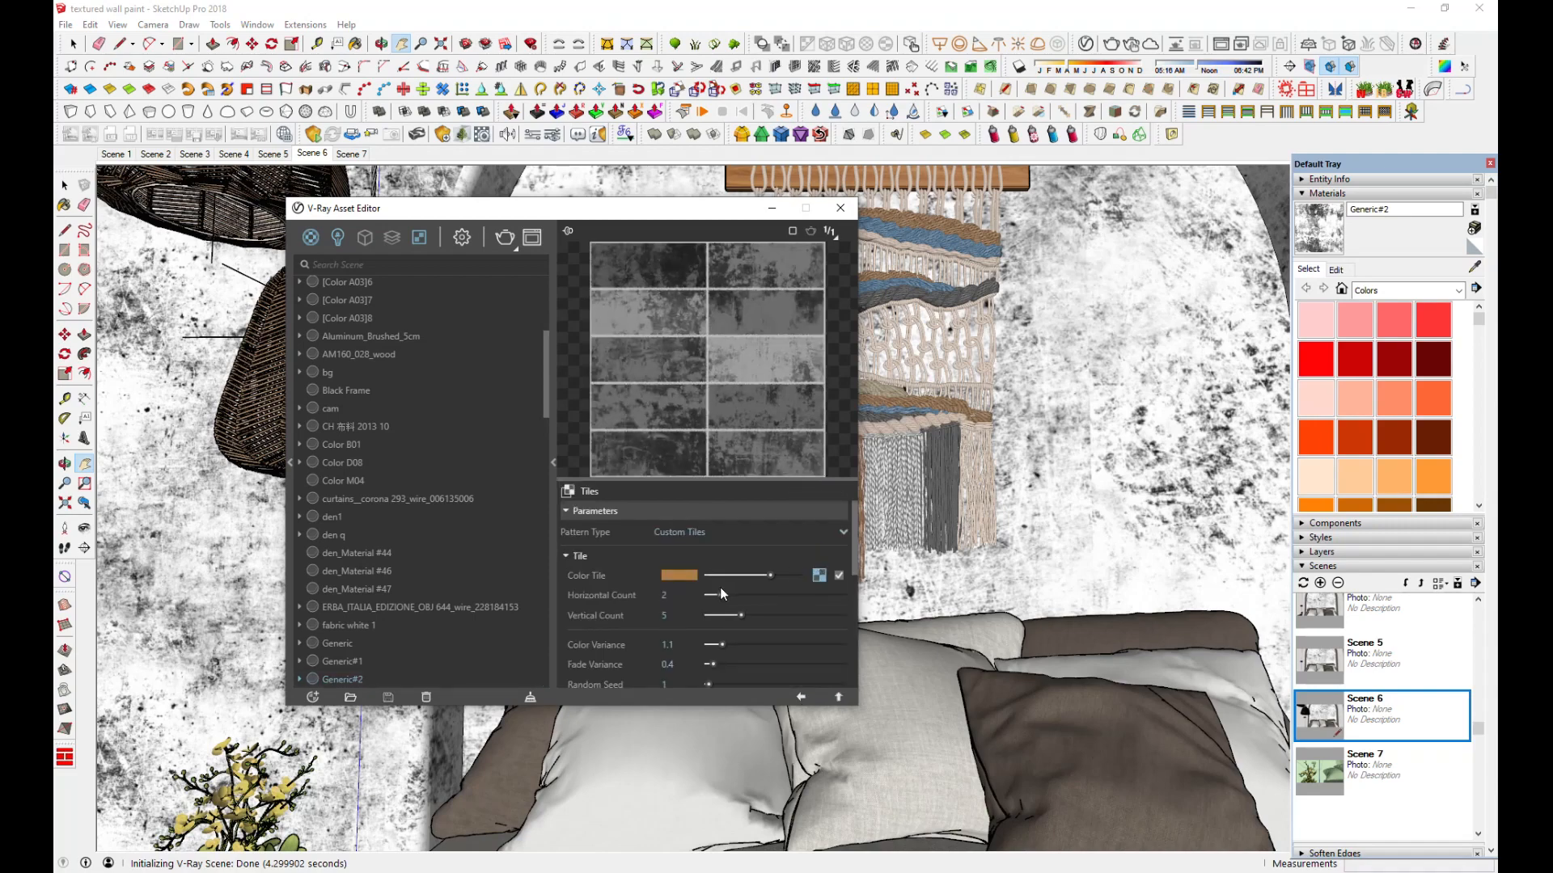
# Set both the horizontal and vertical mortar gaps of the diffuse Tiles texture to 0.3
pyautogui.scroll(-5, 722, 595)
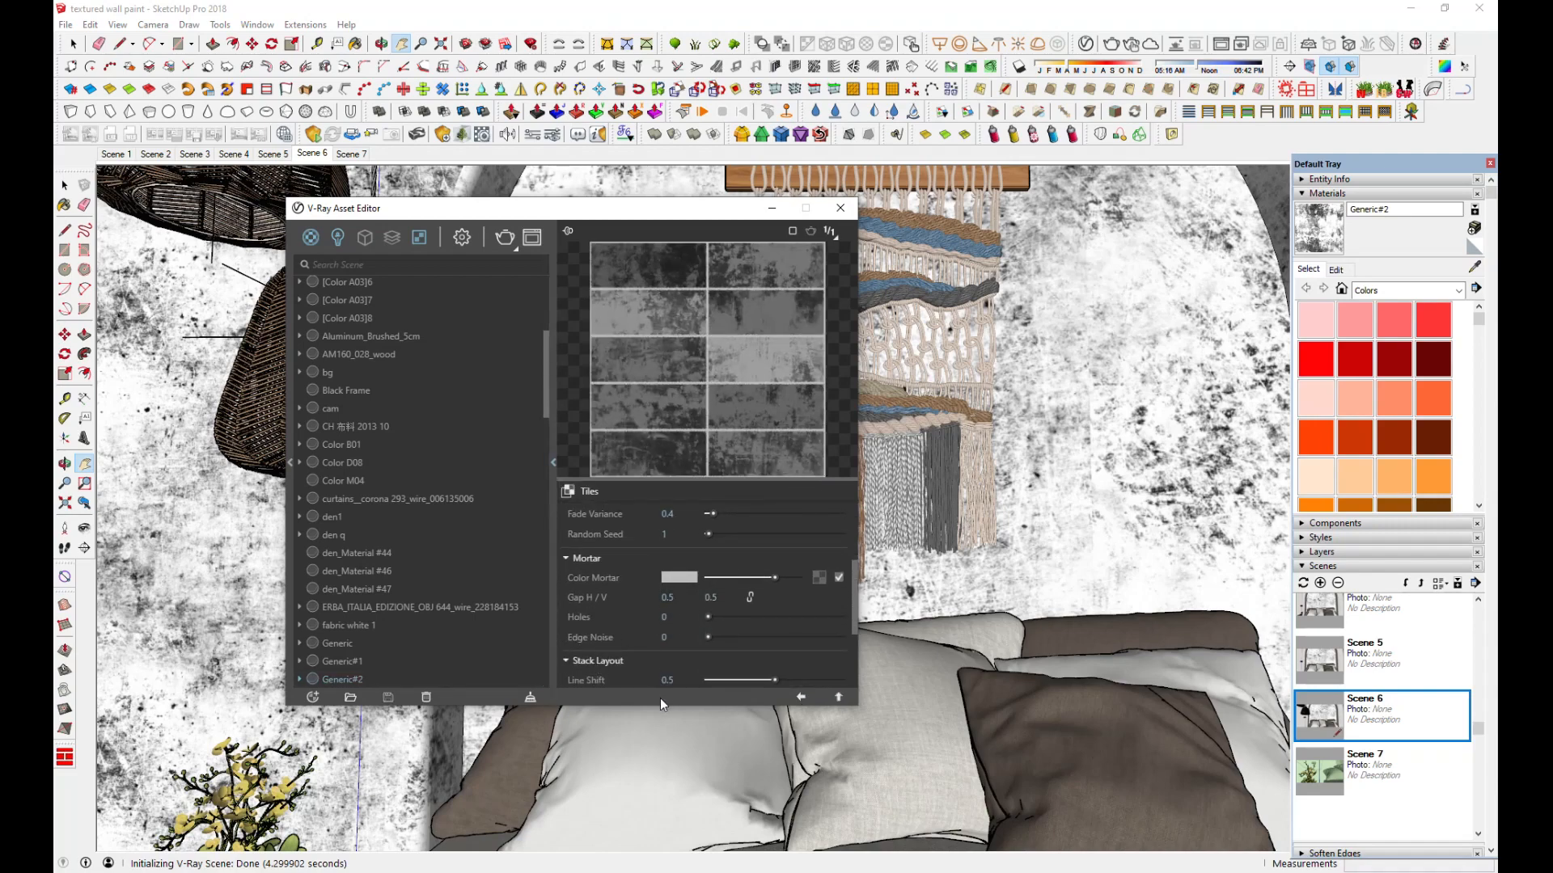
pyautogui.moveTo(661, 704); pyautogui.dragTo(655, 795)
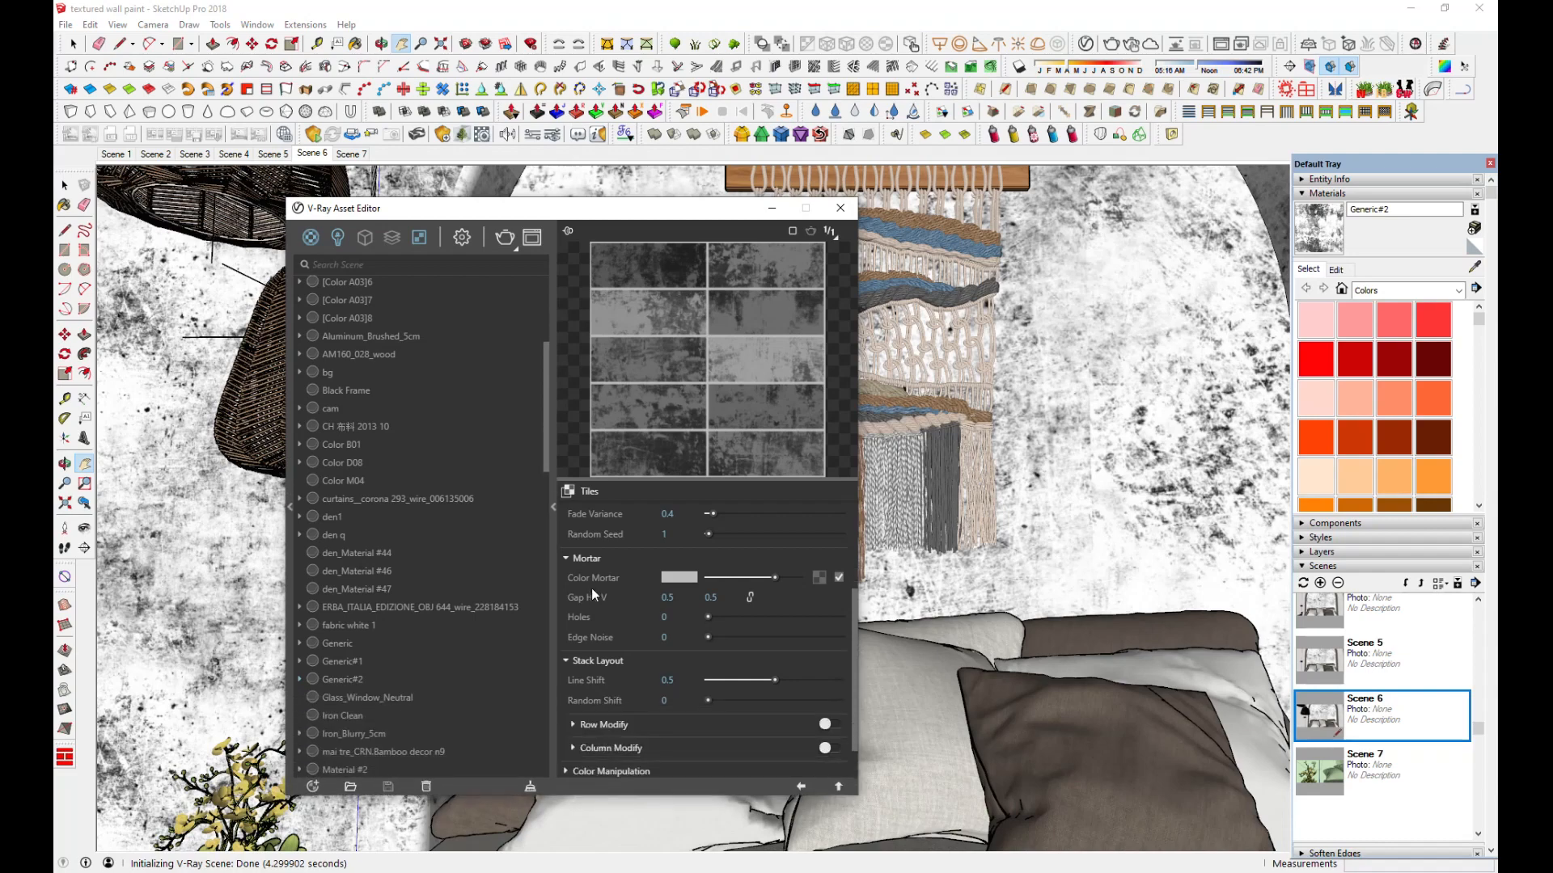
pyautogui.doubleClick(672, 597)
pyautogui.write('2')
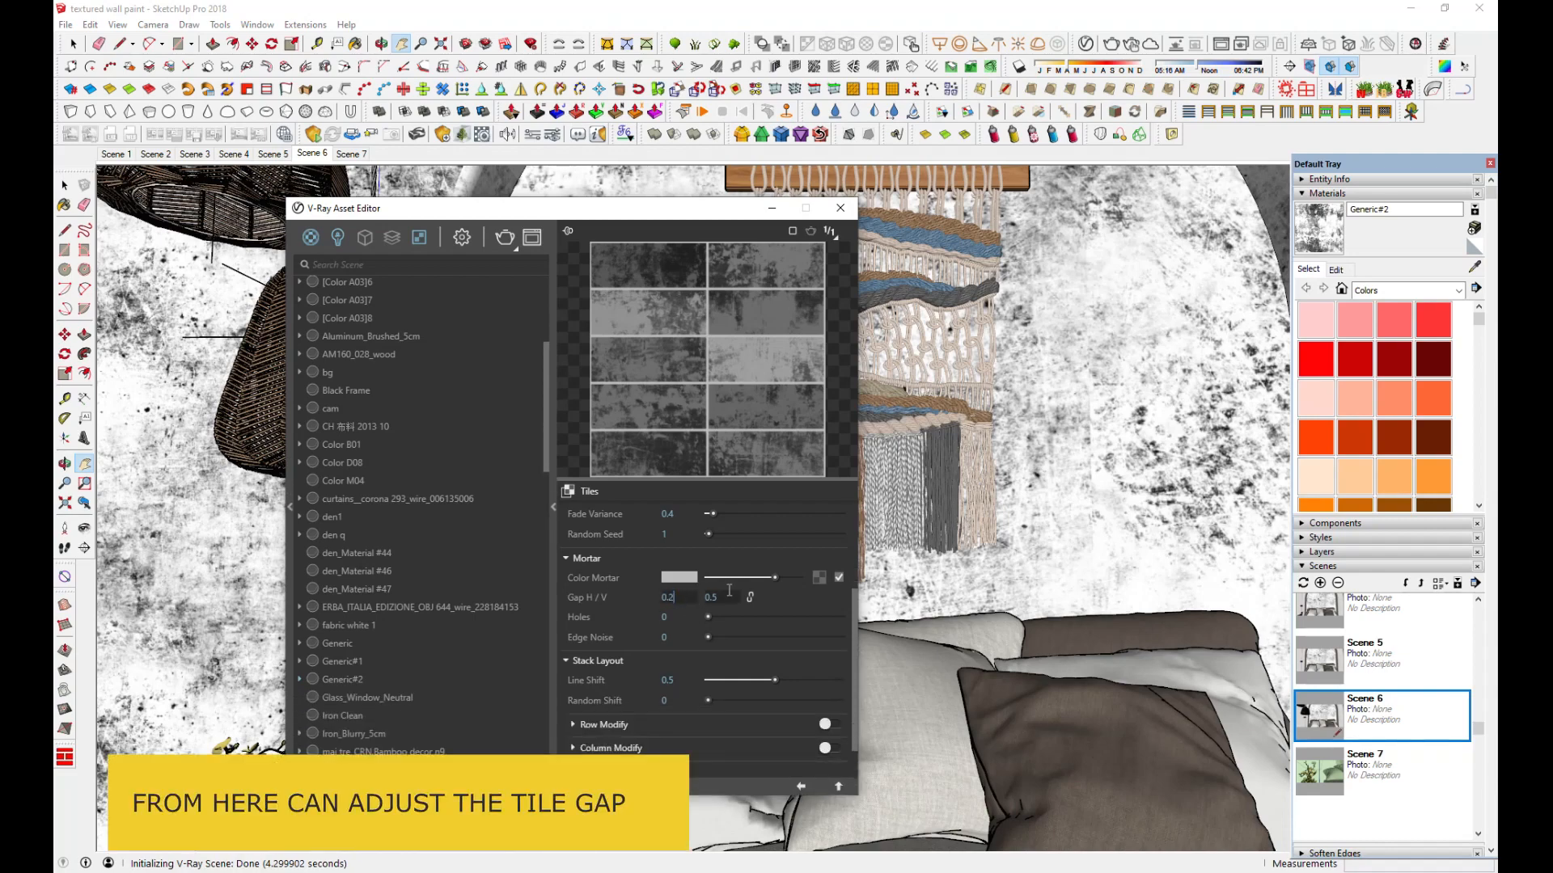
pyautogui.write('3')
pyautogui.click(723, 596)
pyautogui.doubleClick(723, 596)
pyautogui.write('3')
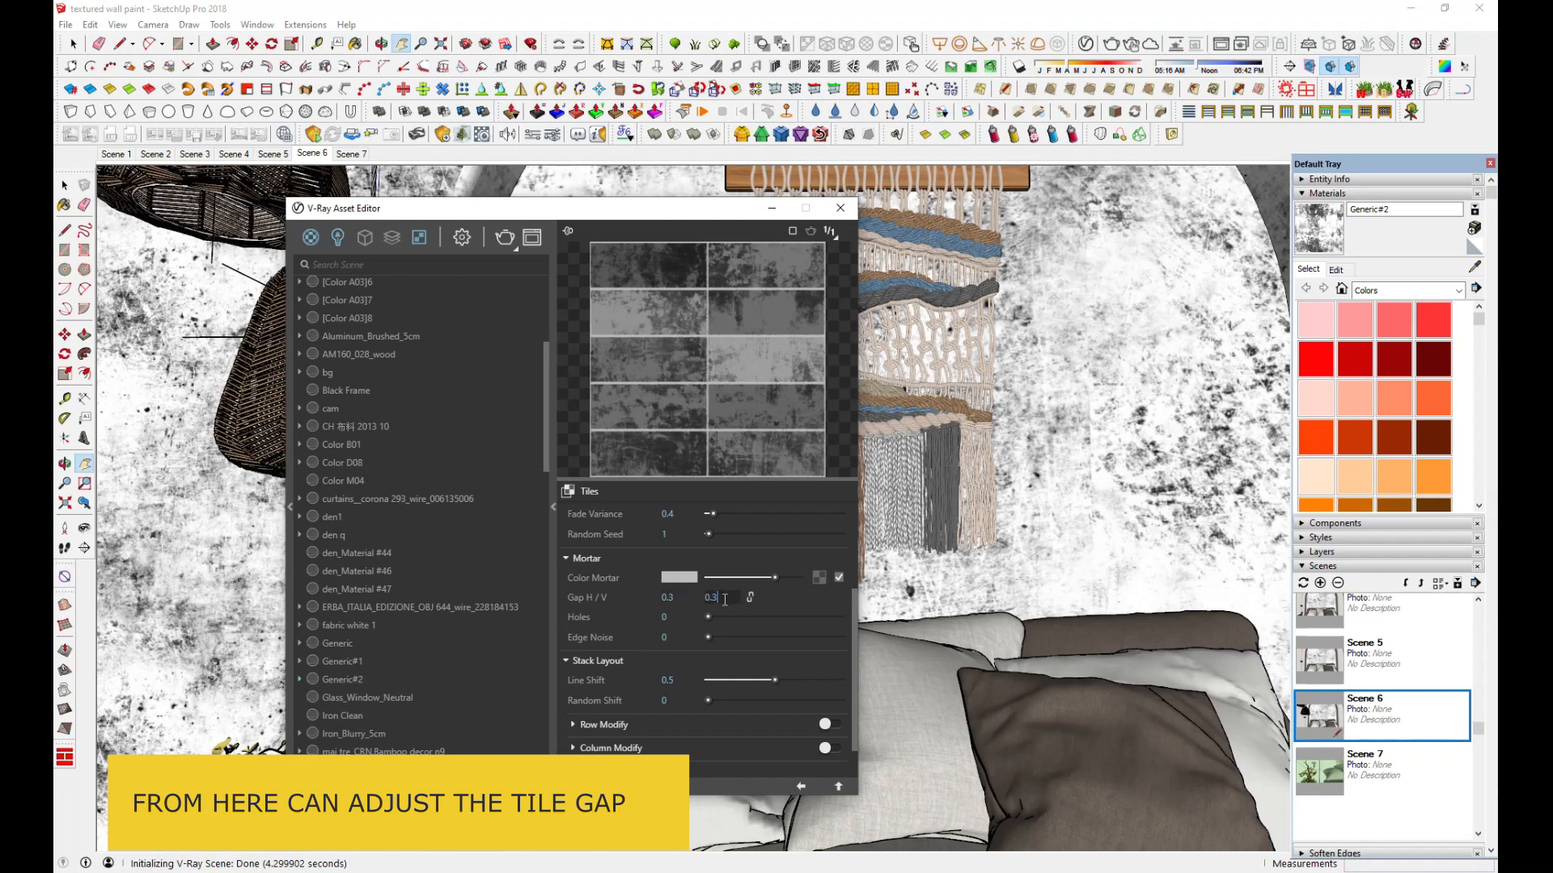
pyautogui.click(811, 604)
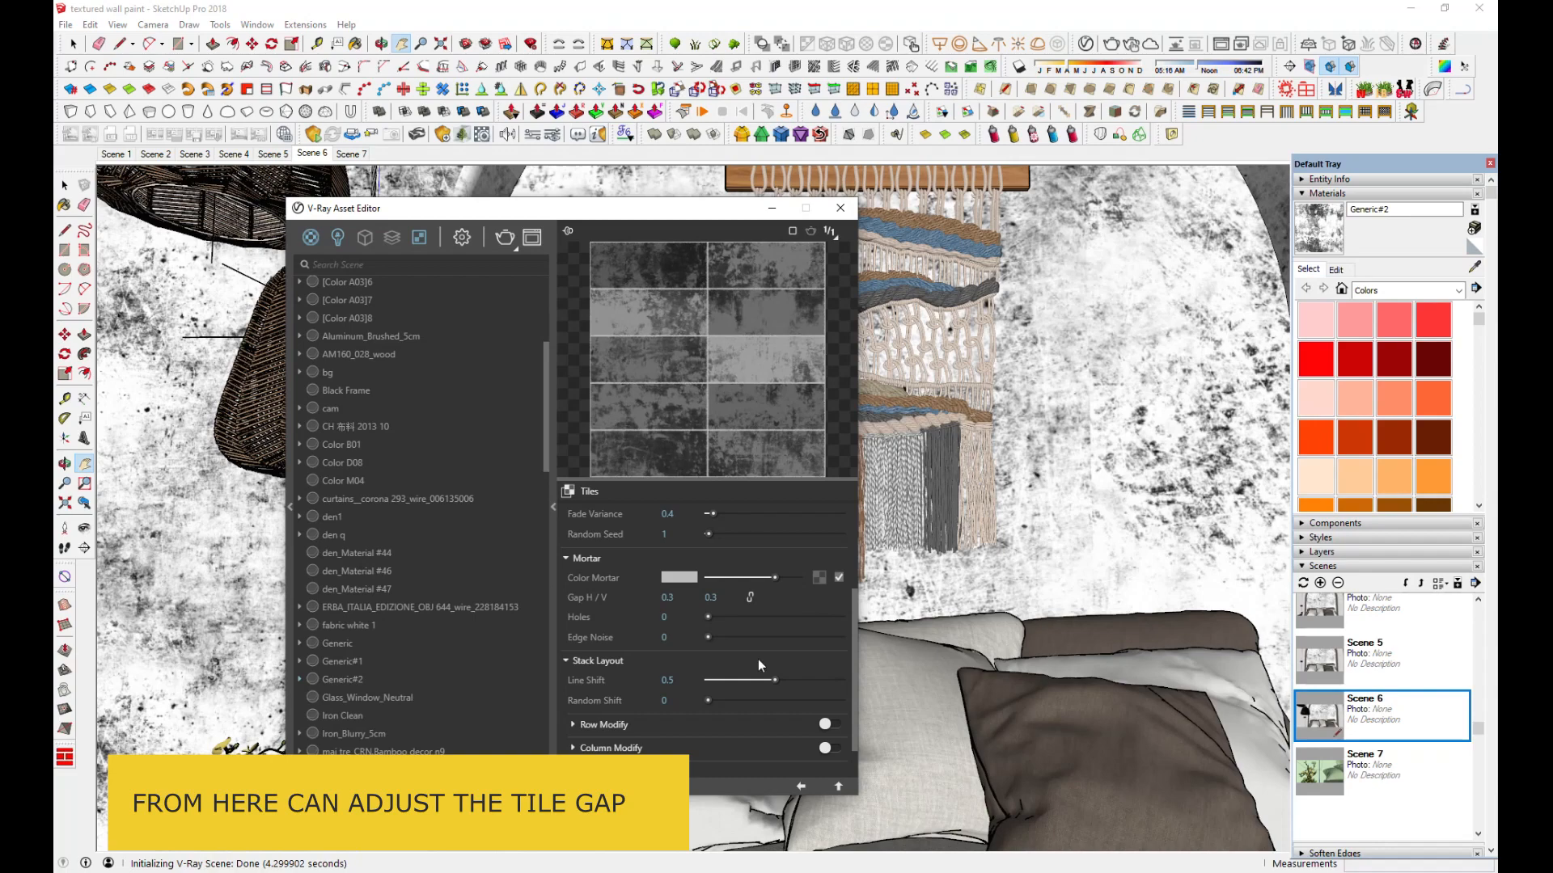
# Copy the diffuse Tiles texture of Generic#2 and paste it into the material's bump map slot
pyautogui.click(801, 787)
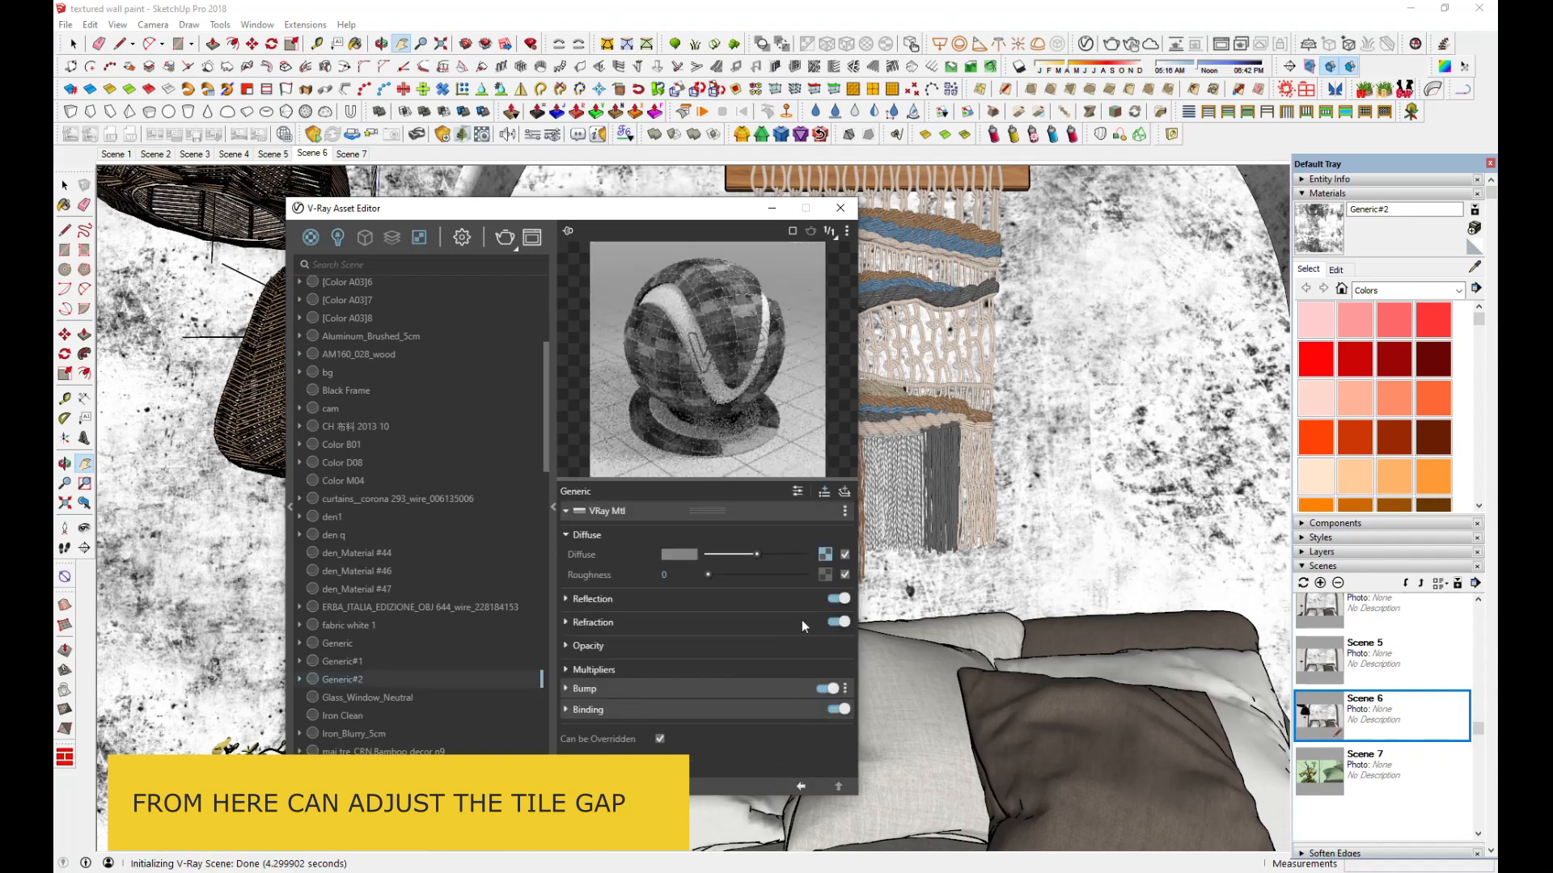
pyautogui.rightClick(826, 557)
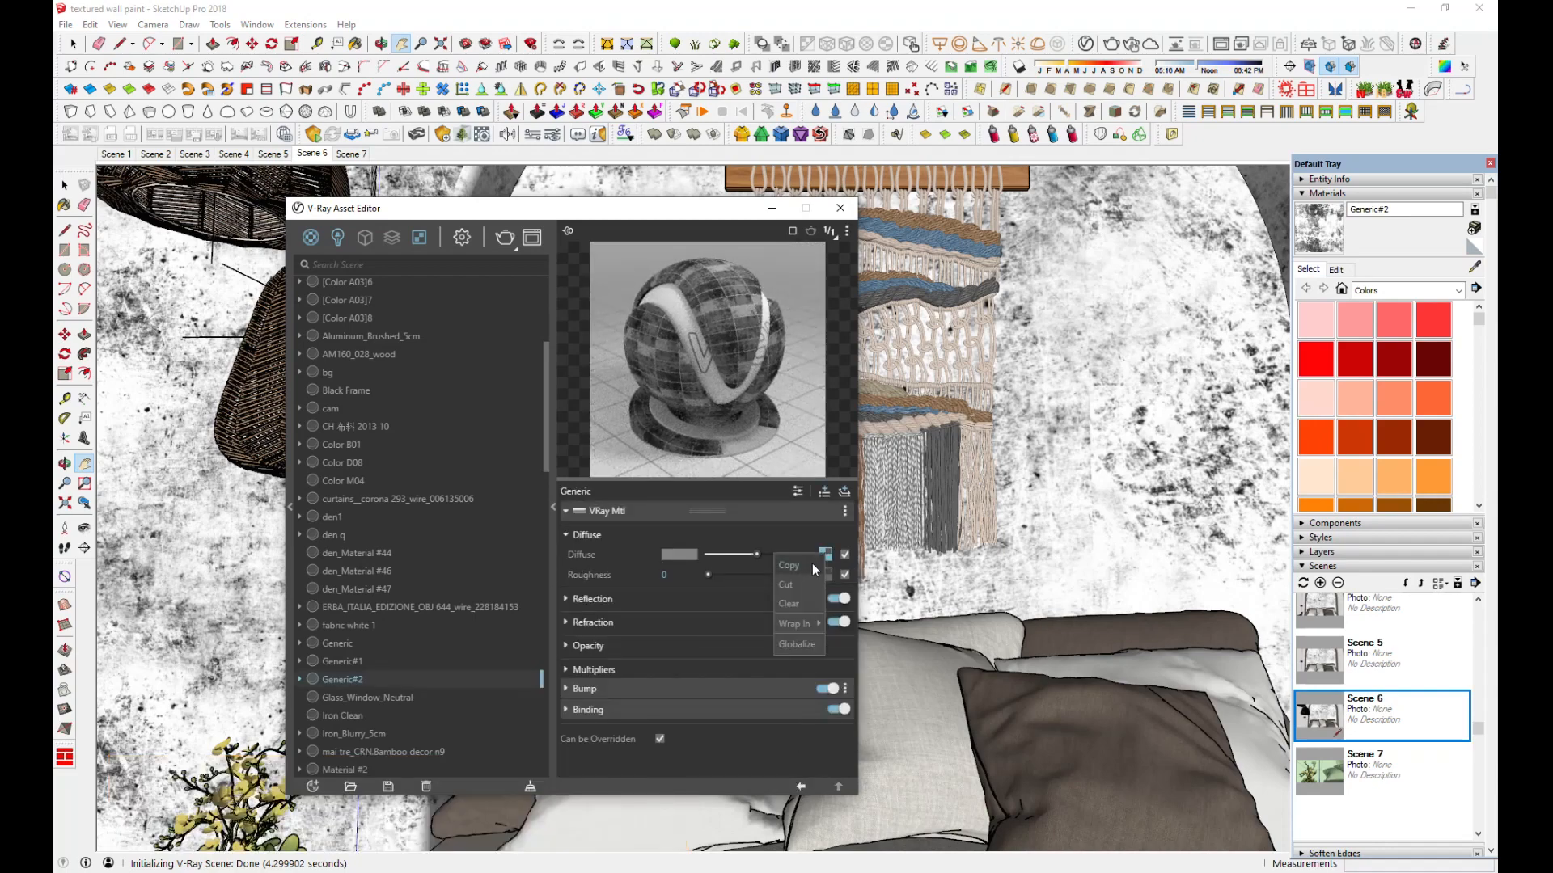
pyautogui.click(807, 567)
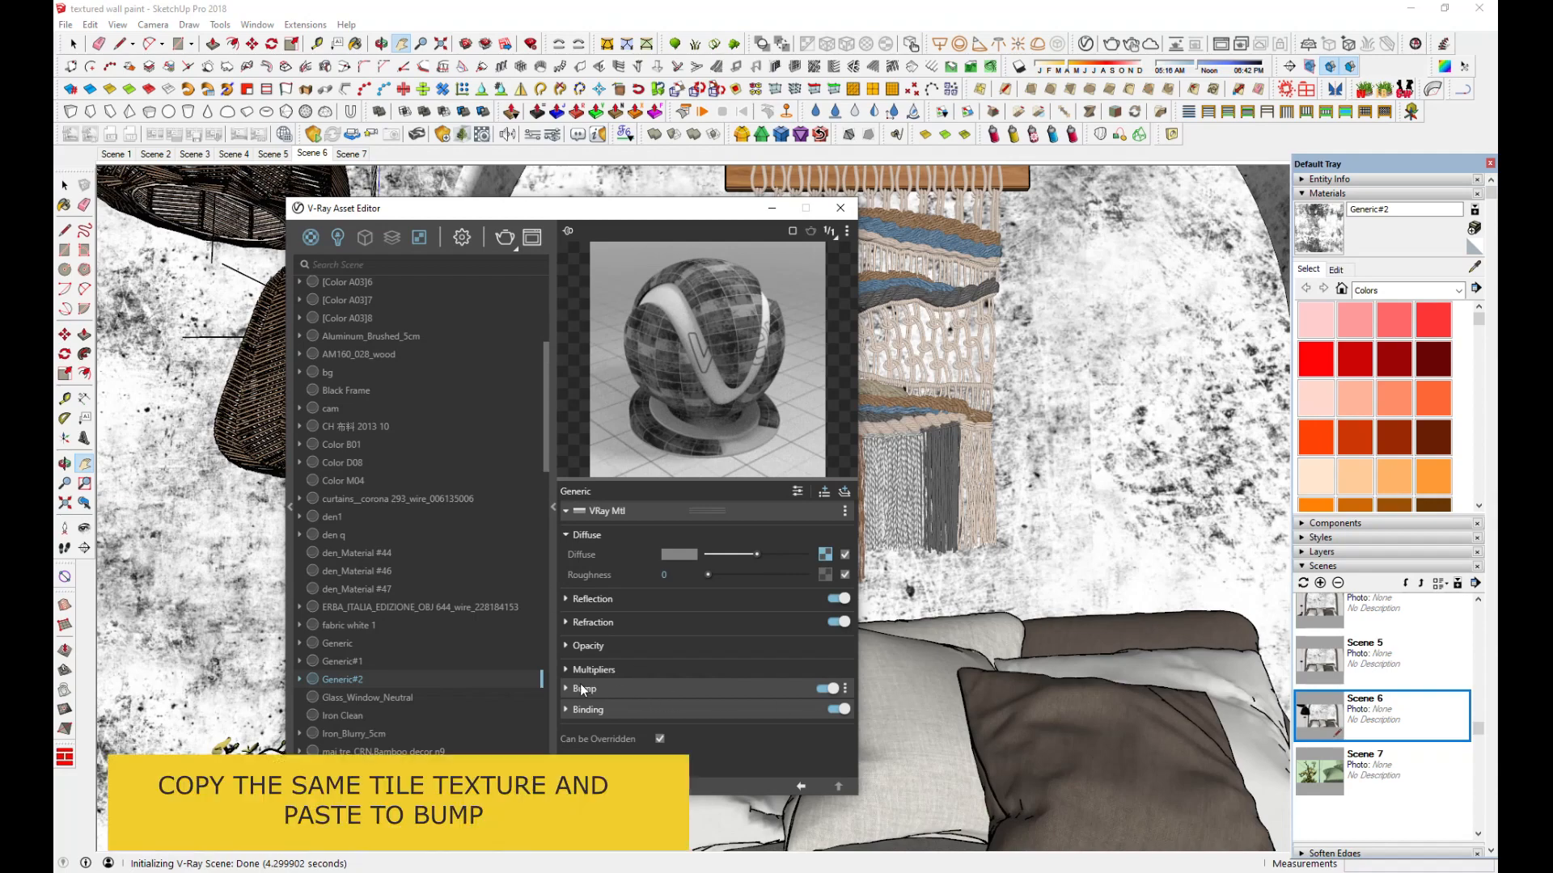
pyautogui.click(648, 690)
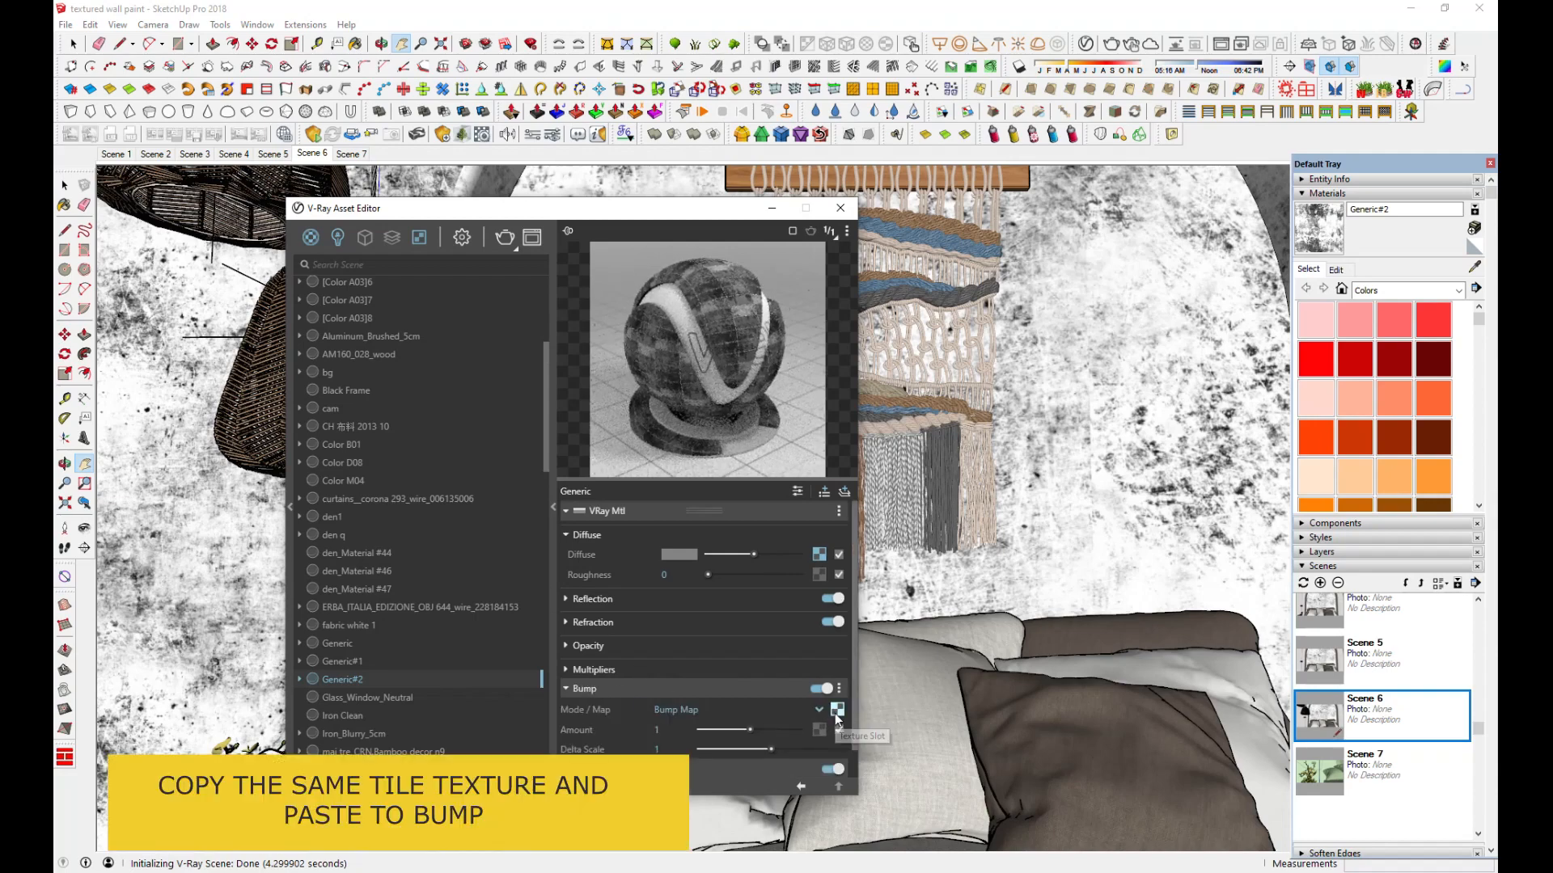
# Enable Invert Texture in the color manipulation settings of the Tiles texture in Generic#2's bump slot, then return to the material
pyautogui.click(821, 727)
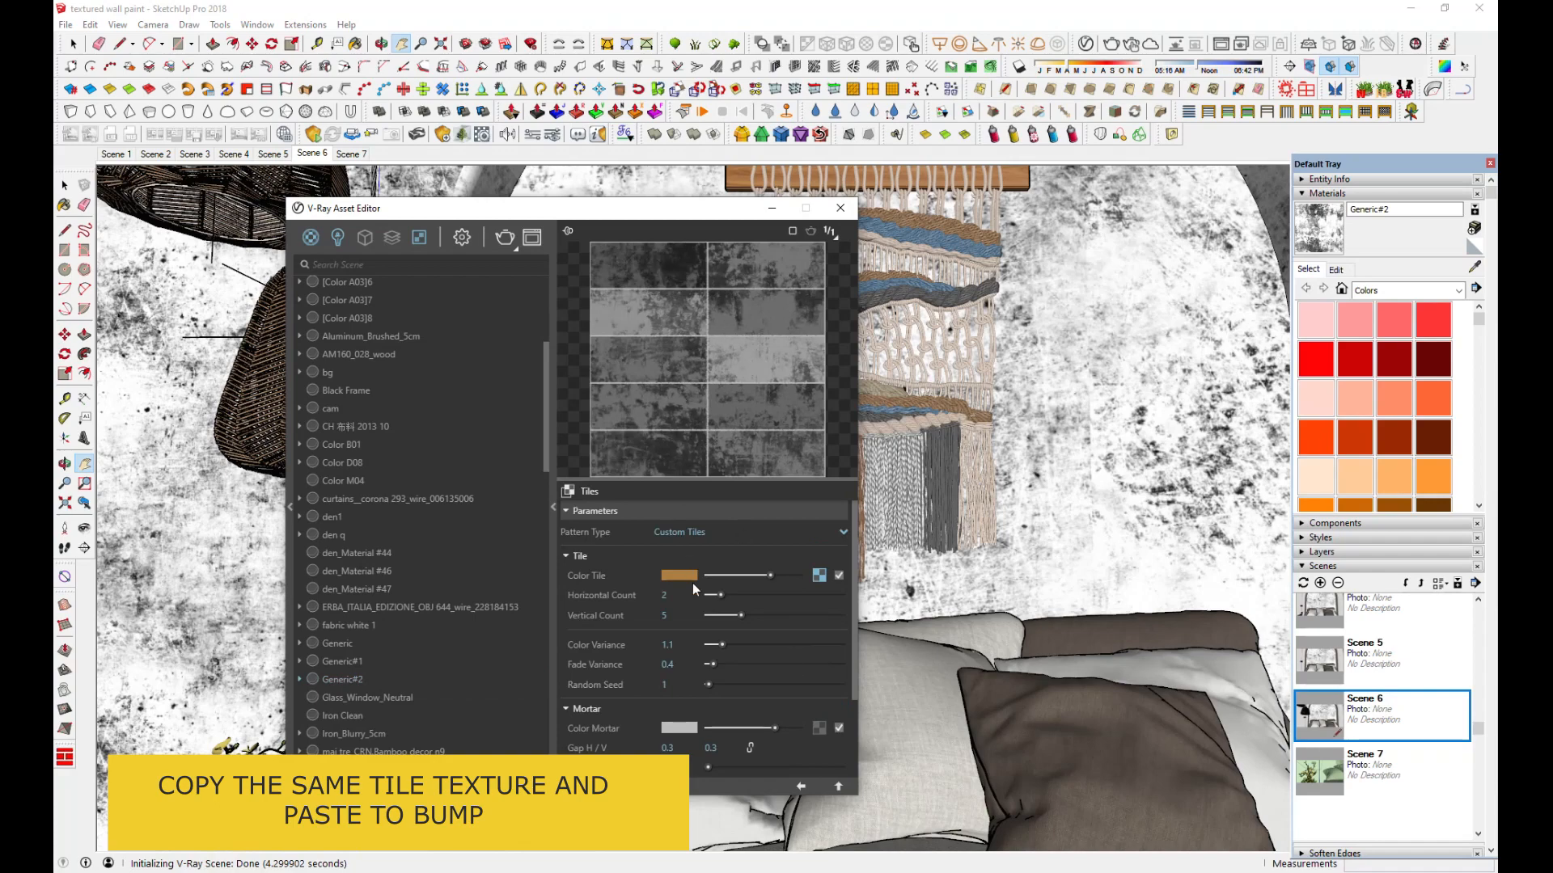
pyautogui.scroll(-3, 682, 669)
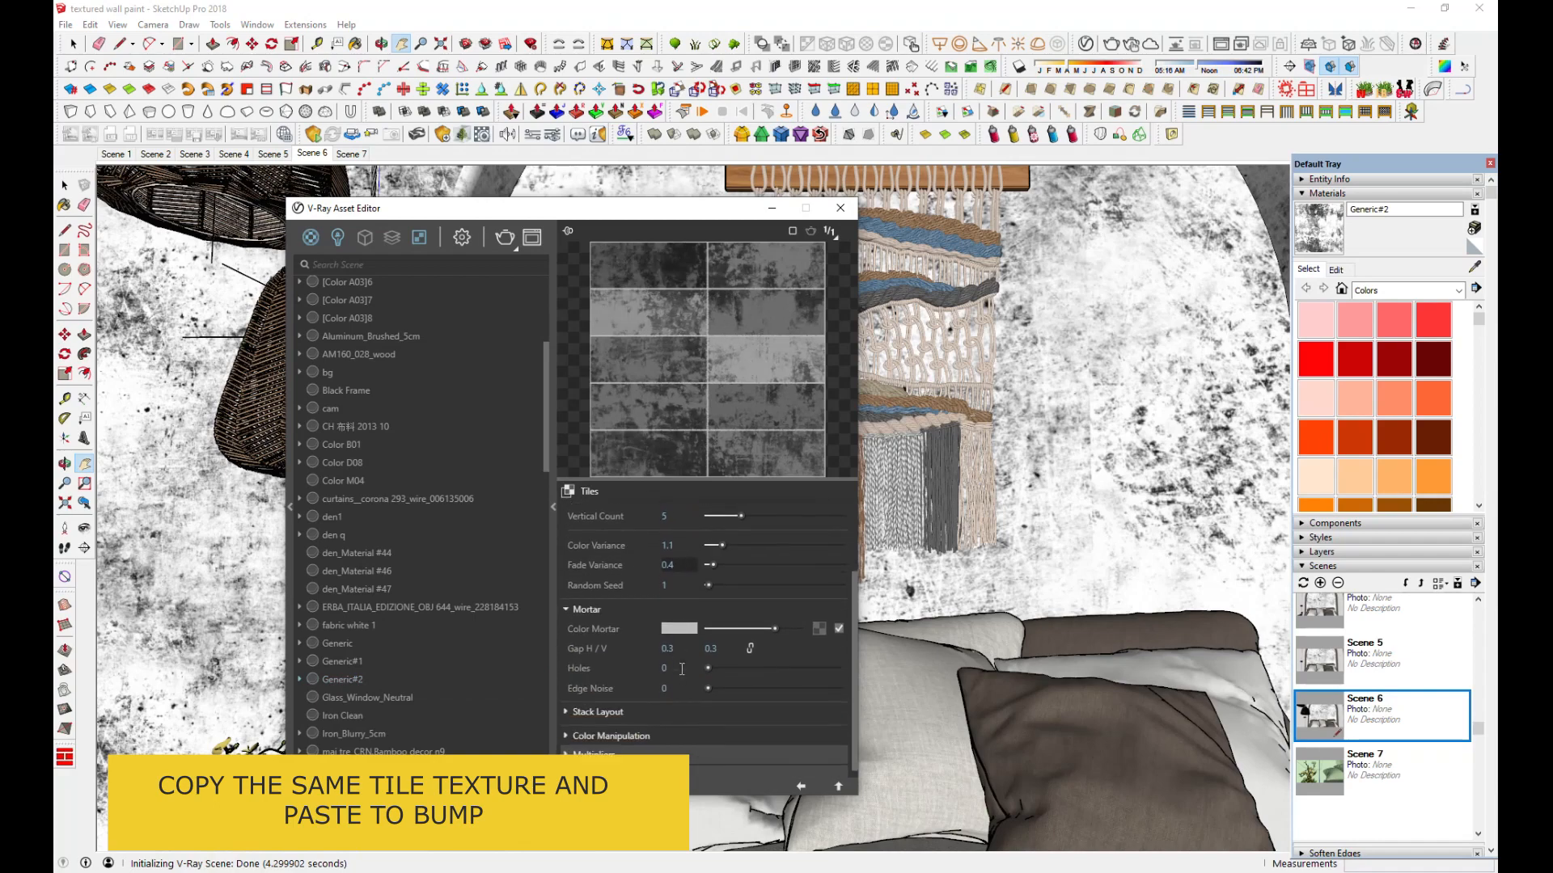
pyautogui.click(614, 726)
pyautogui.scroll(-3, 675, 638)
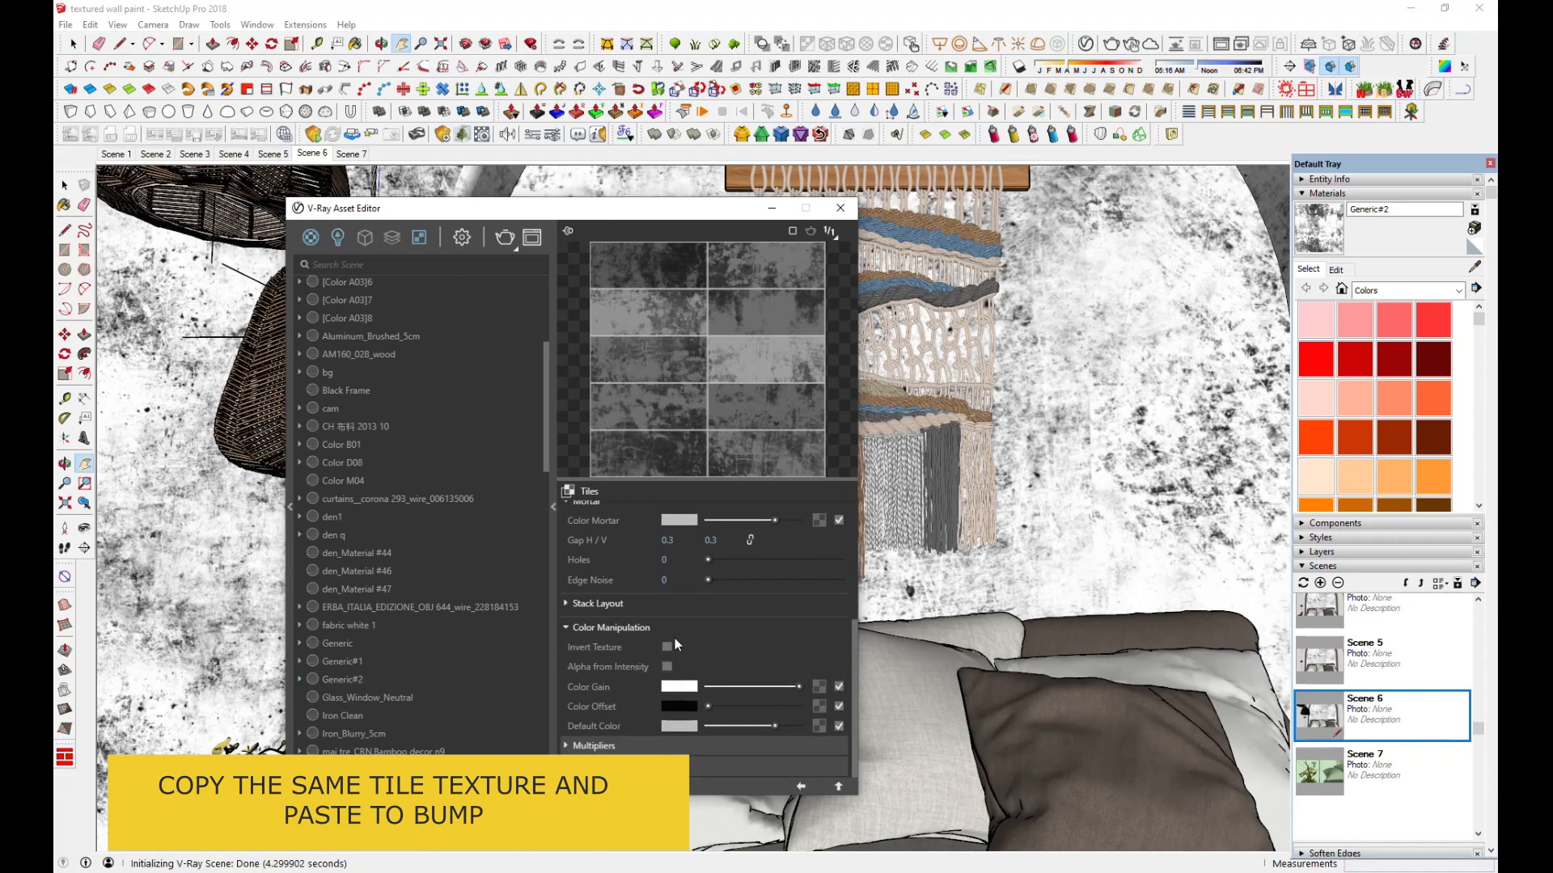
pyautogui.click(668, 645)
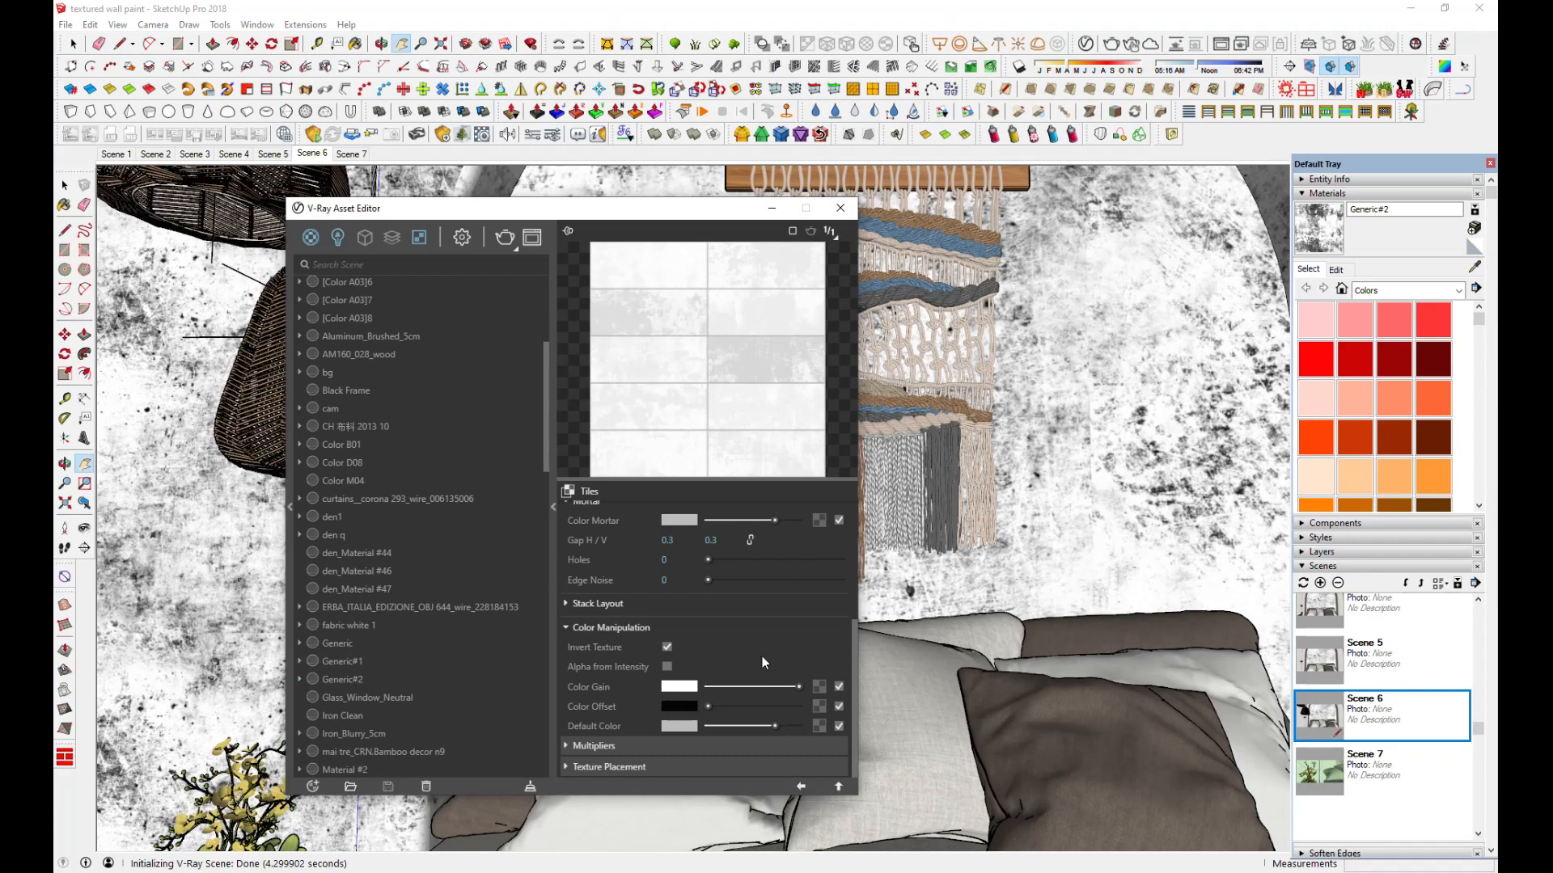
pyautogui.click(800, 786)
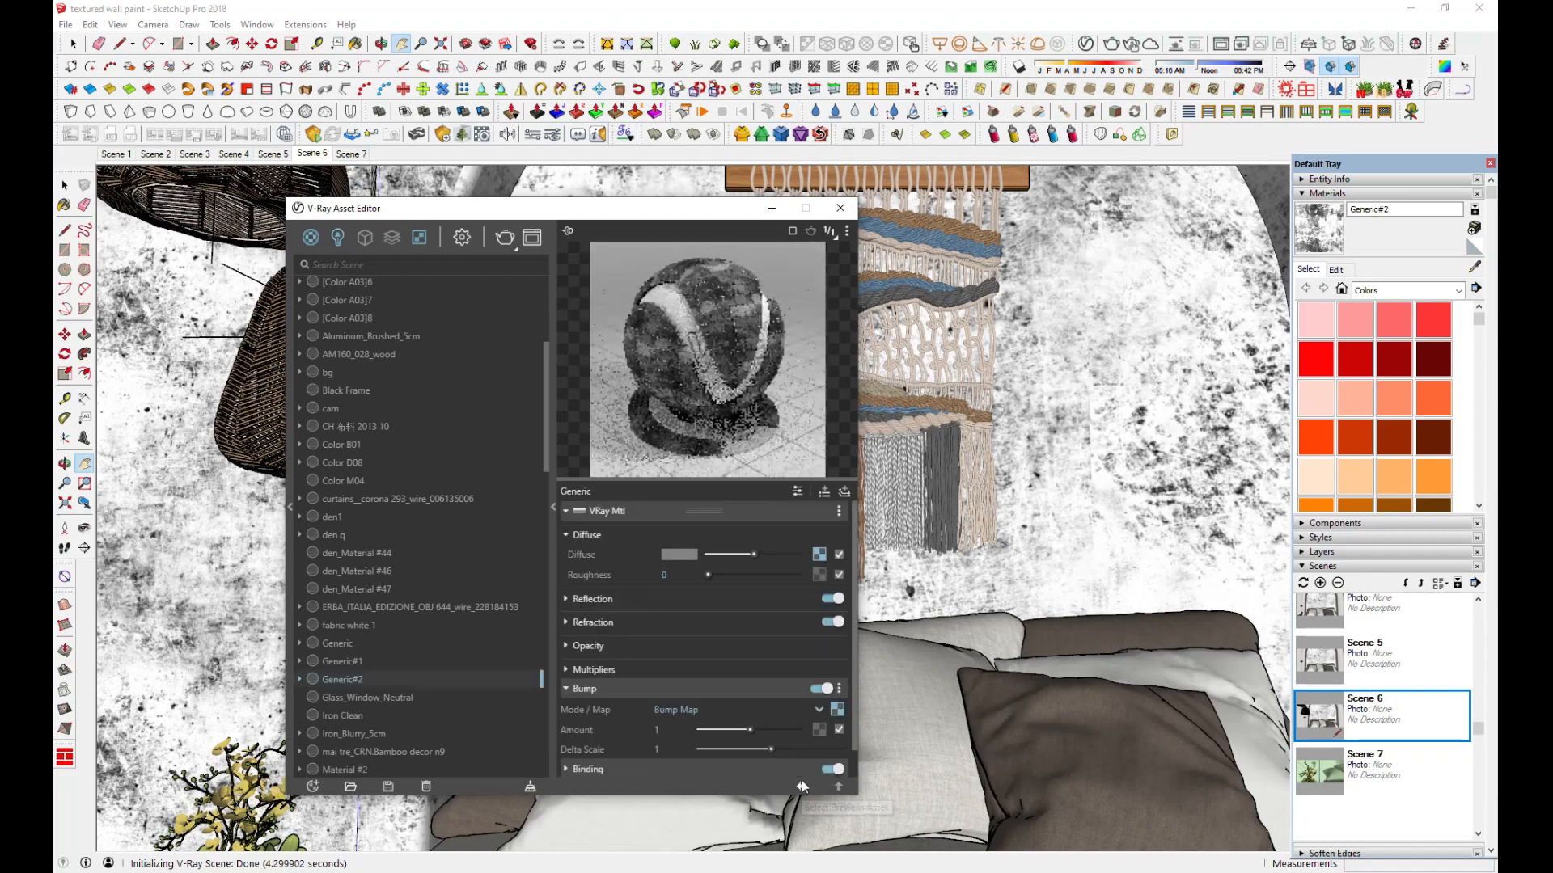
# Add a Reflective Coat layer to Generic#2 with a grey reflection color and a reflection glossiness of 0.7
pyautogui.click(841, 491)
pyautogui.click(794, 584)
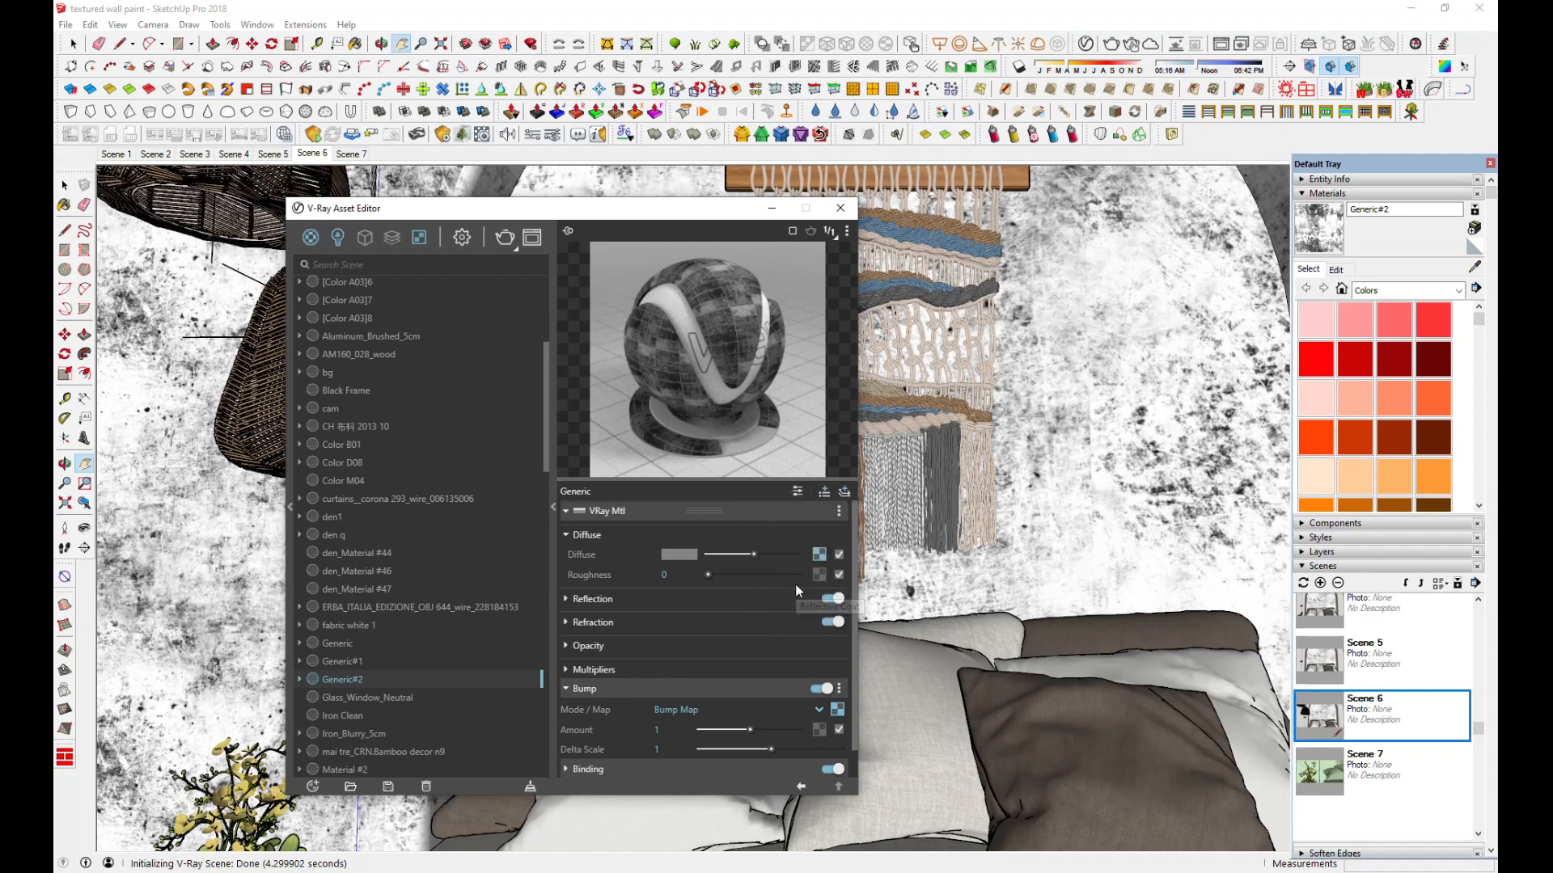
pyautogui.moveTo(798, 531); pyautogui.dragTo(772, 575)
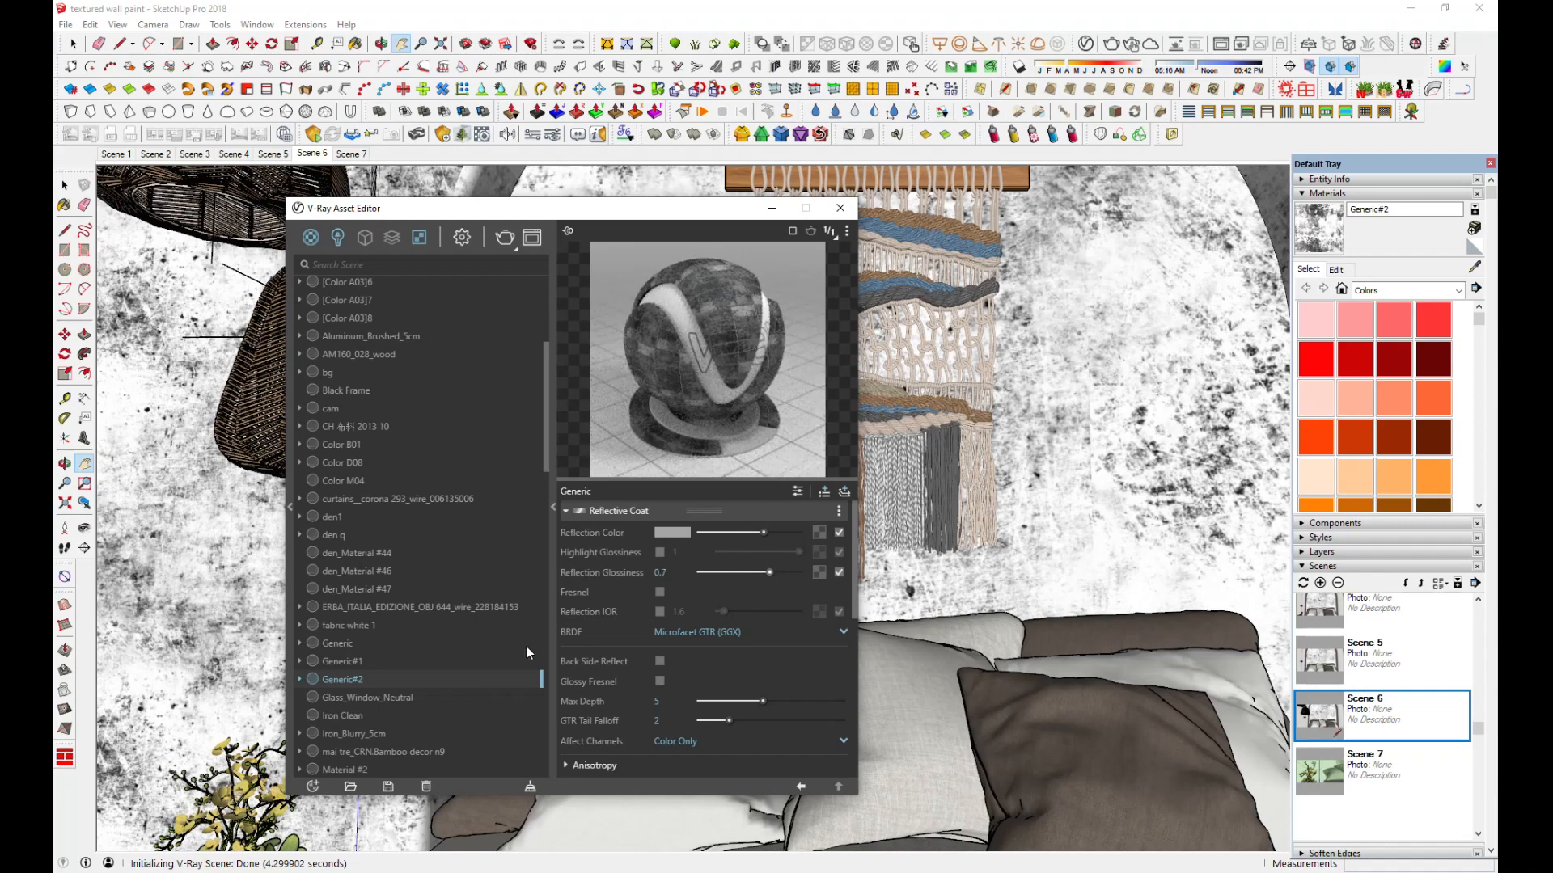
# Select the wall face inside the arch behind the wall hanging and apply the Generic#2 material to it
pyautogui.click(74, 44)
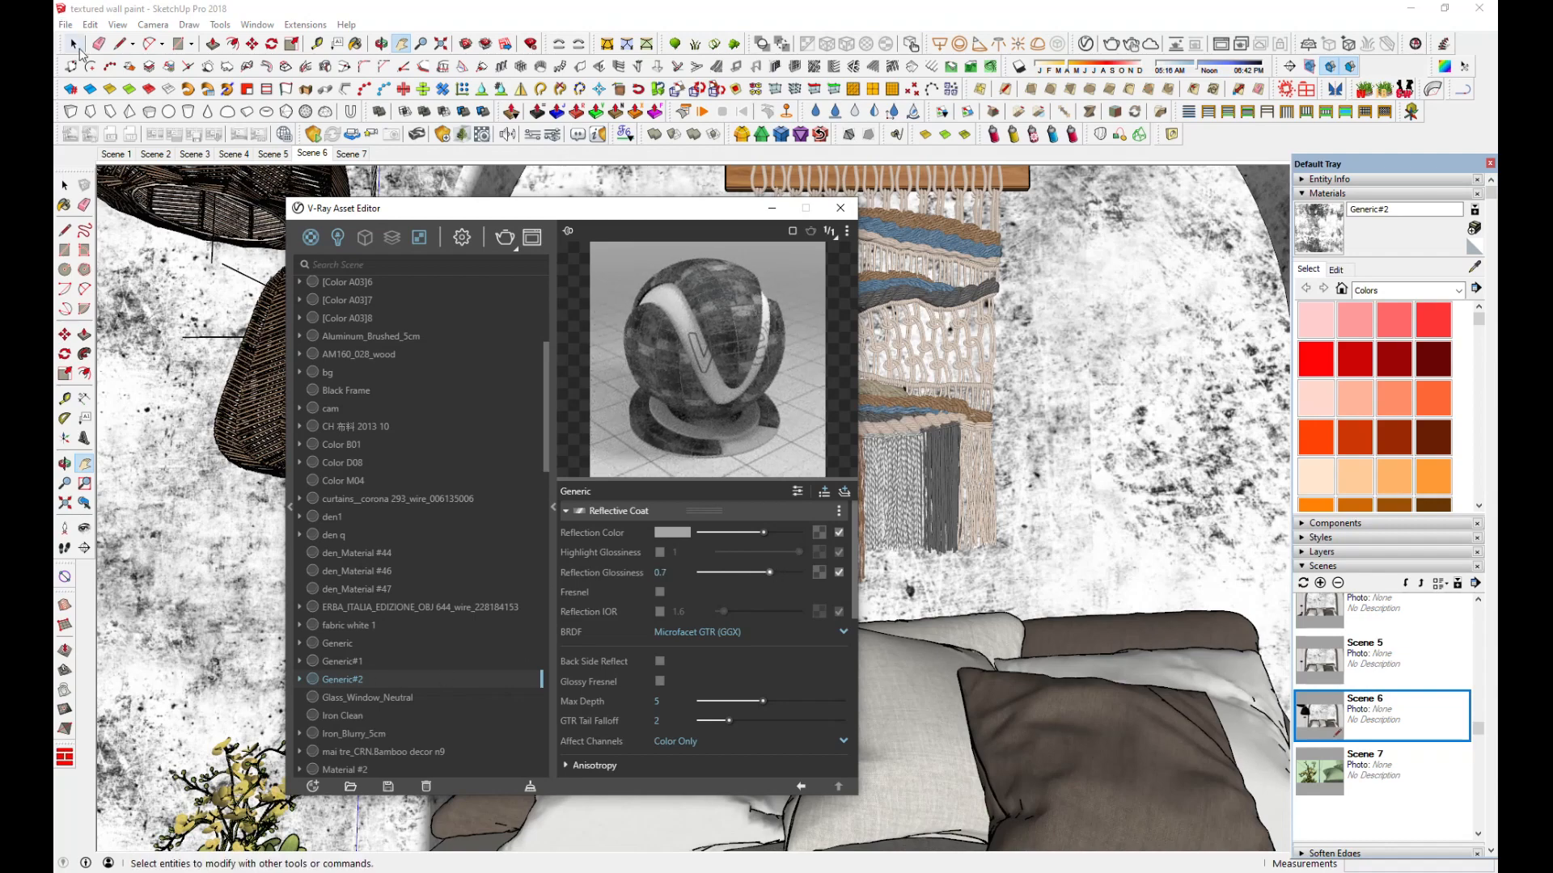
pyautogui.click(1127, 380)
pyautogui.rightClick(362, 683)
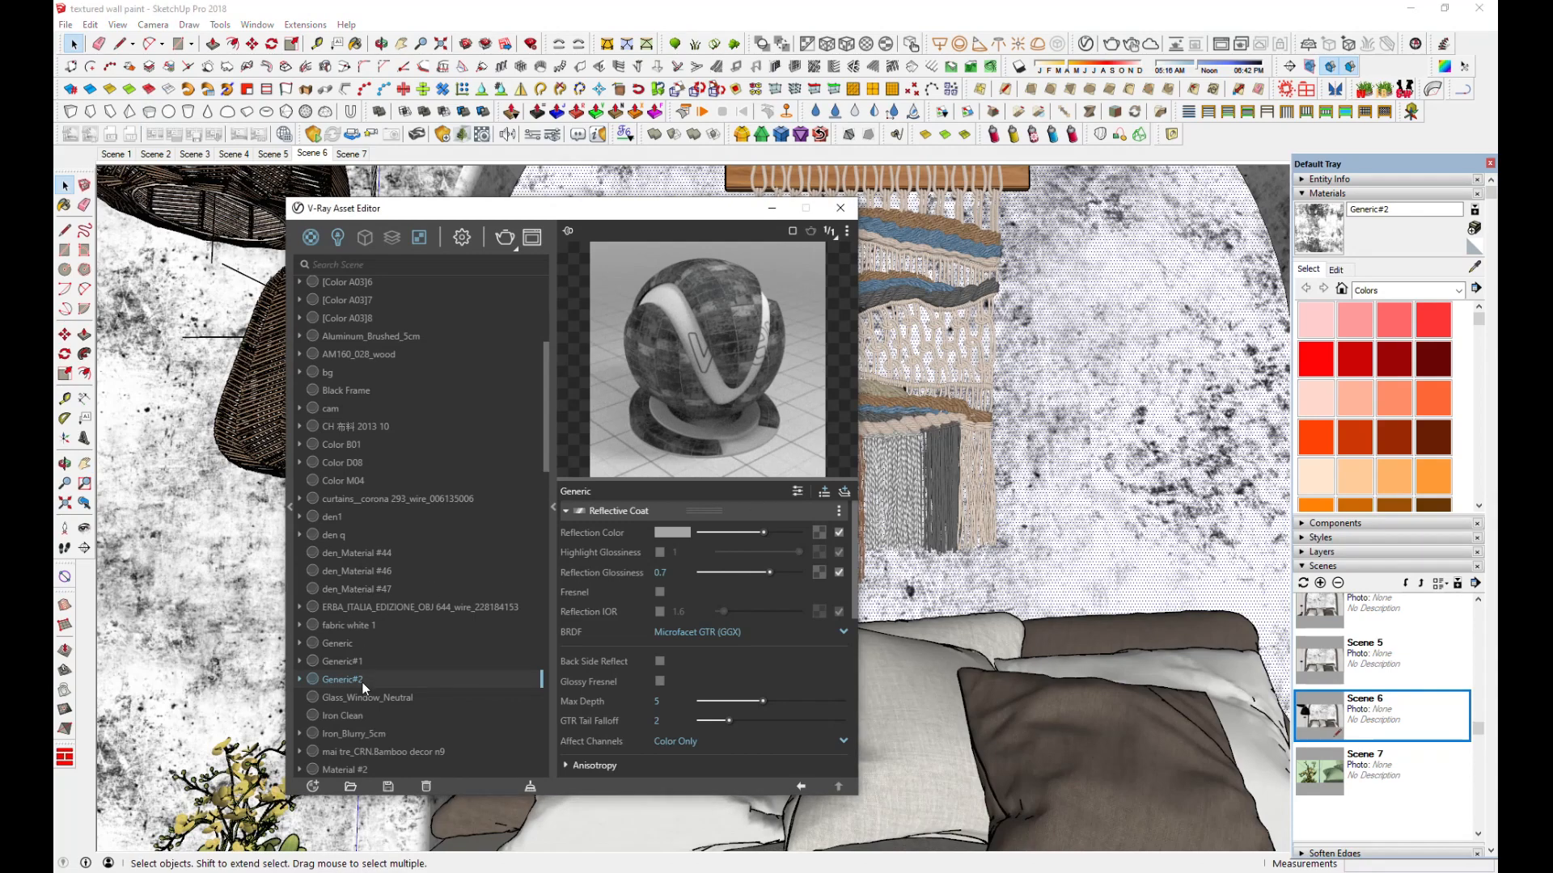
pyautogui.click(395, 555)
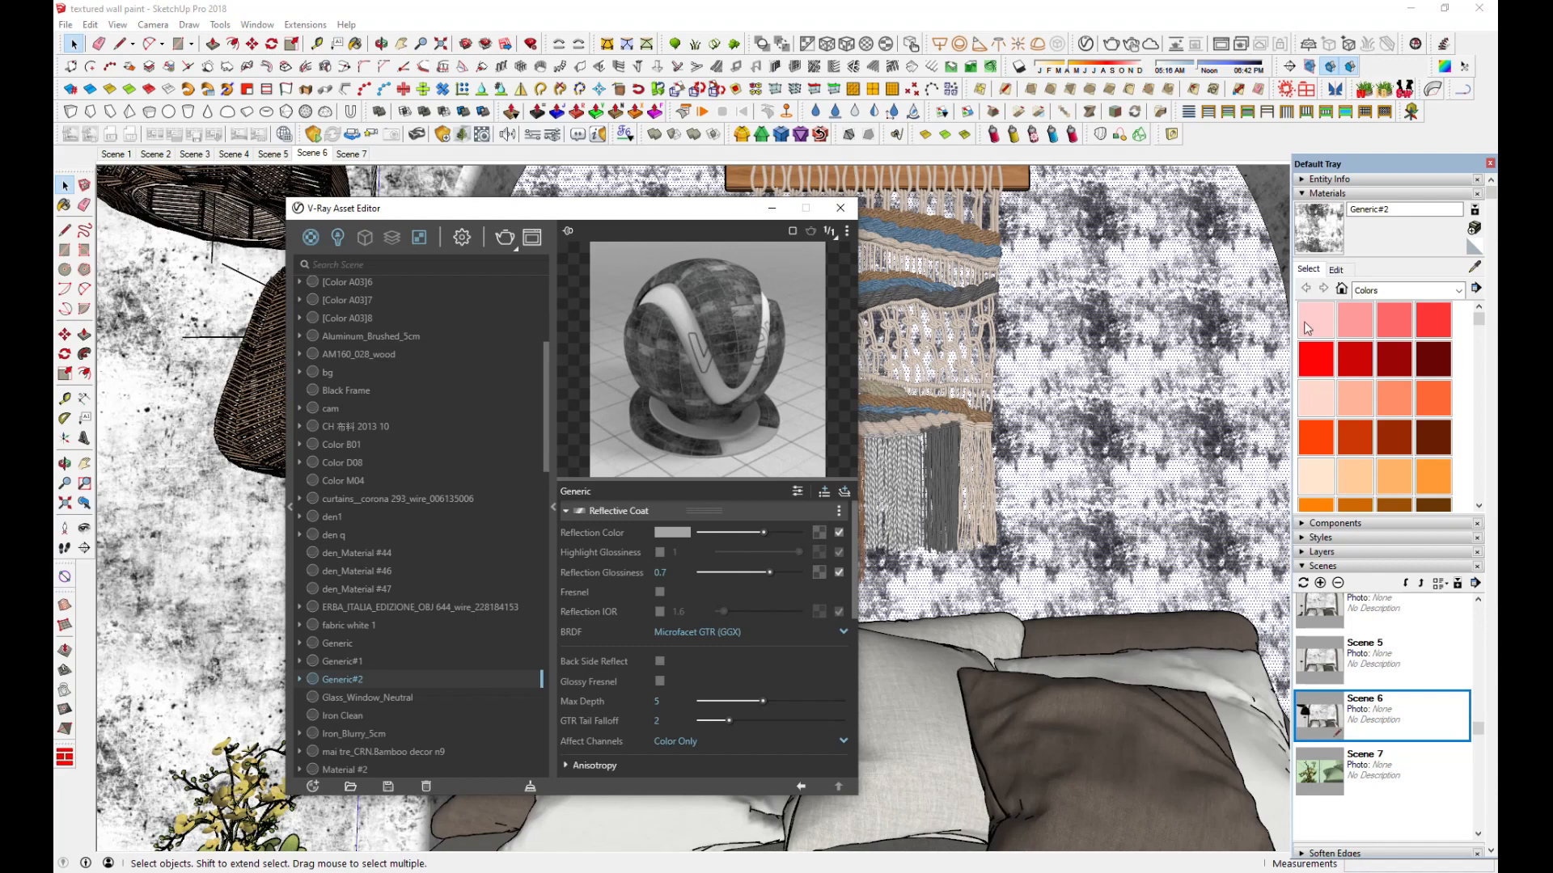
# Set the Generic#2 texture size on the wall to 3' wide
pyautogui.click(1336, 269)
pyautogui.click(1320, 443)
pyautogui.write('3')
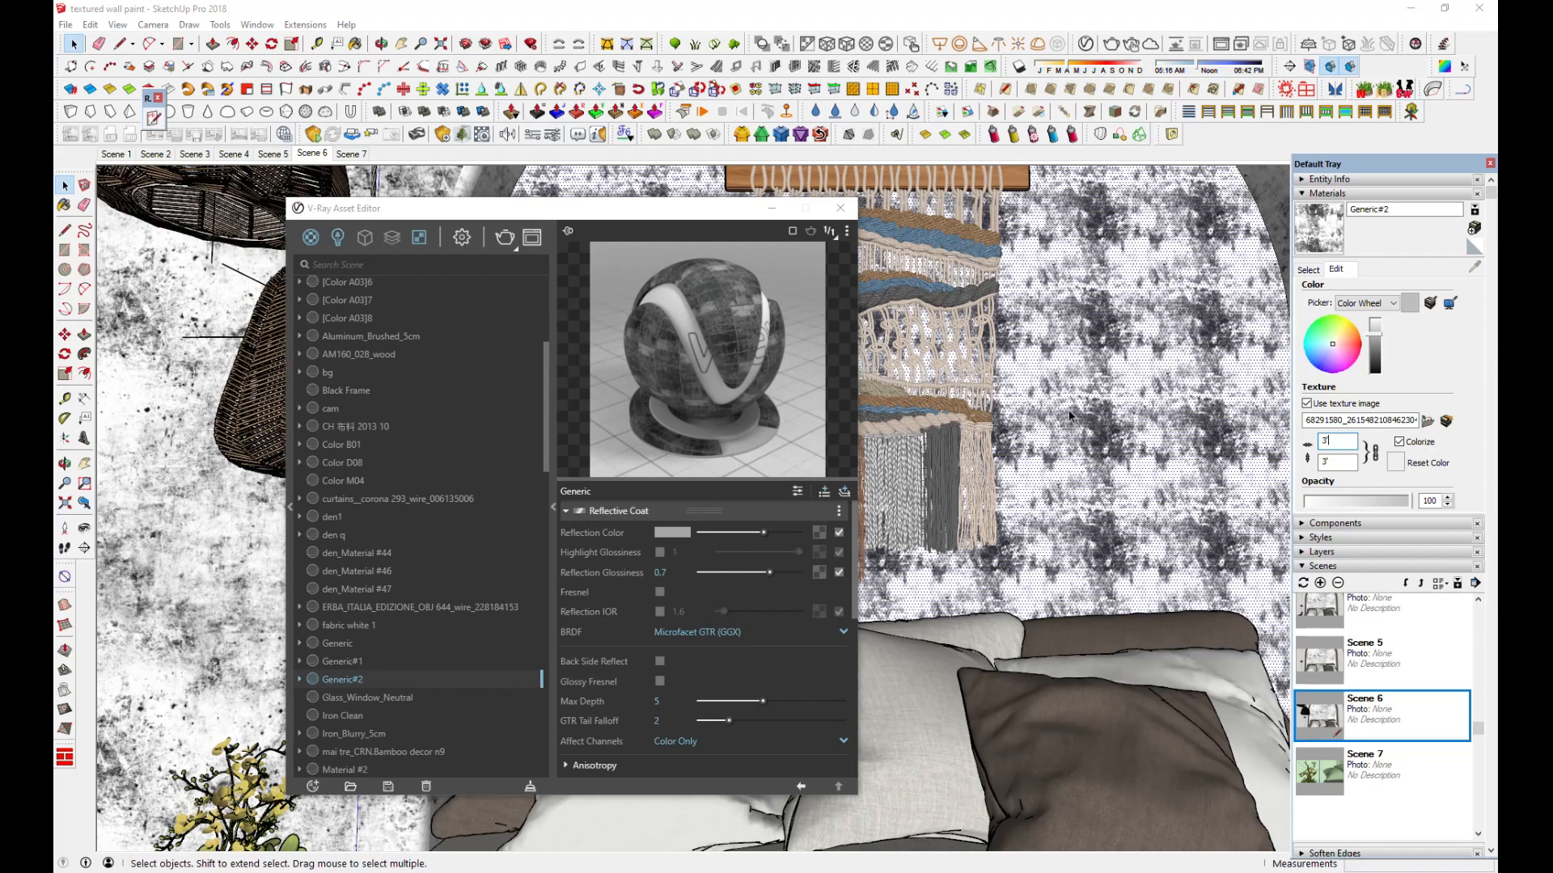
pyautogui.press('Return')
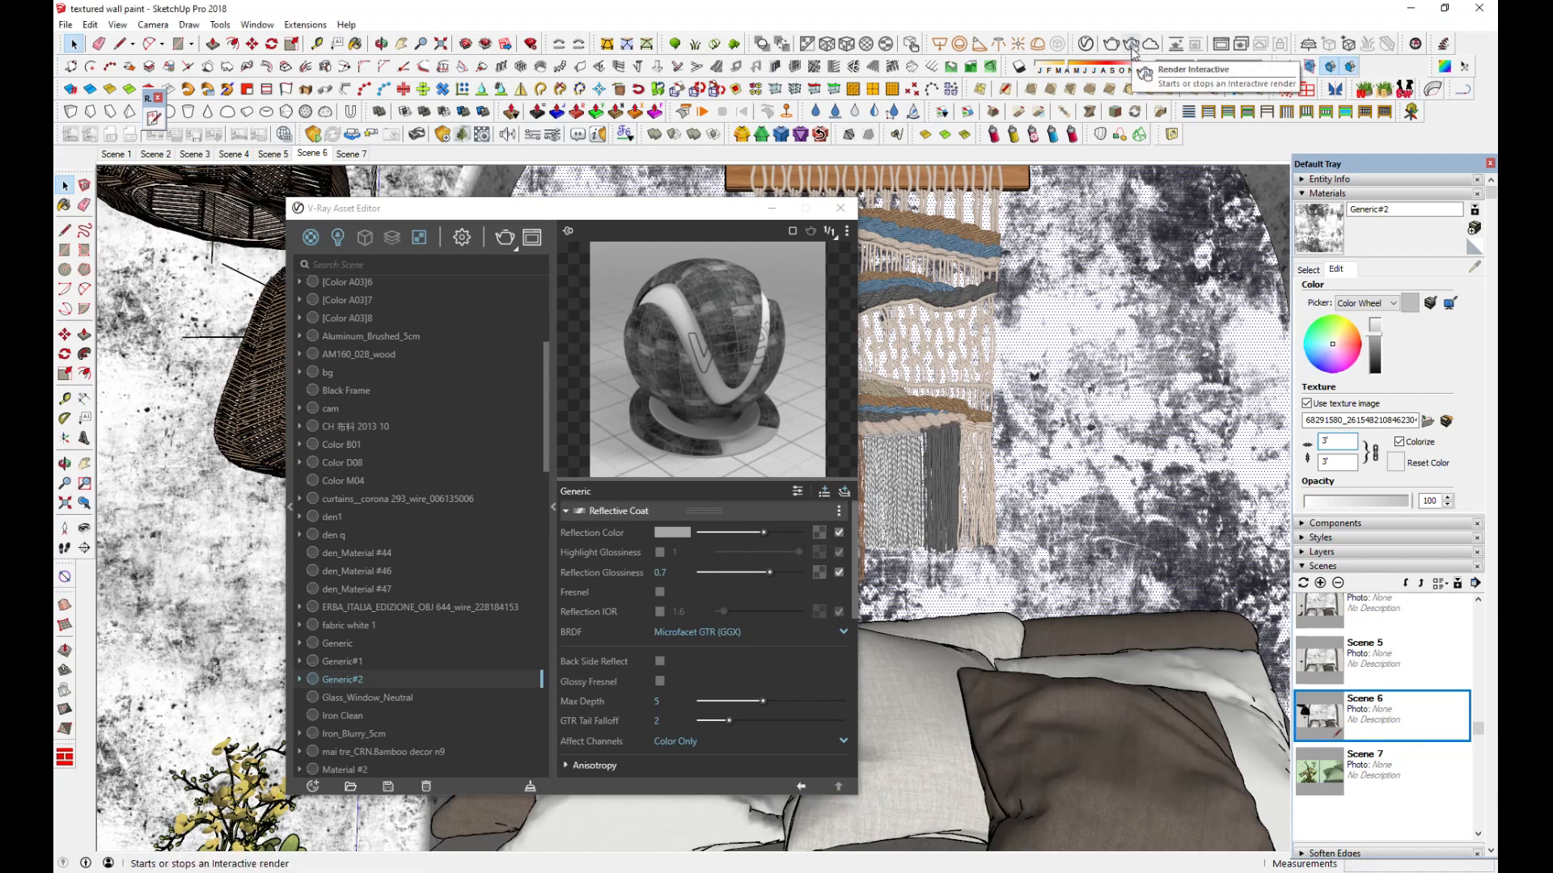
# Start an interactive render and examine the tiled wall inside the arch from a closer view
pyautogui.click(1133, 46)
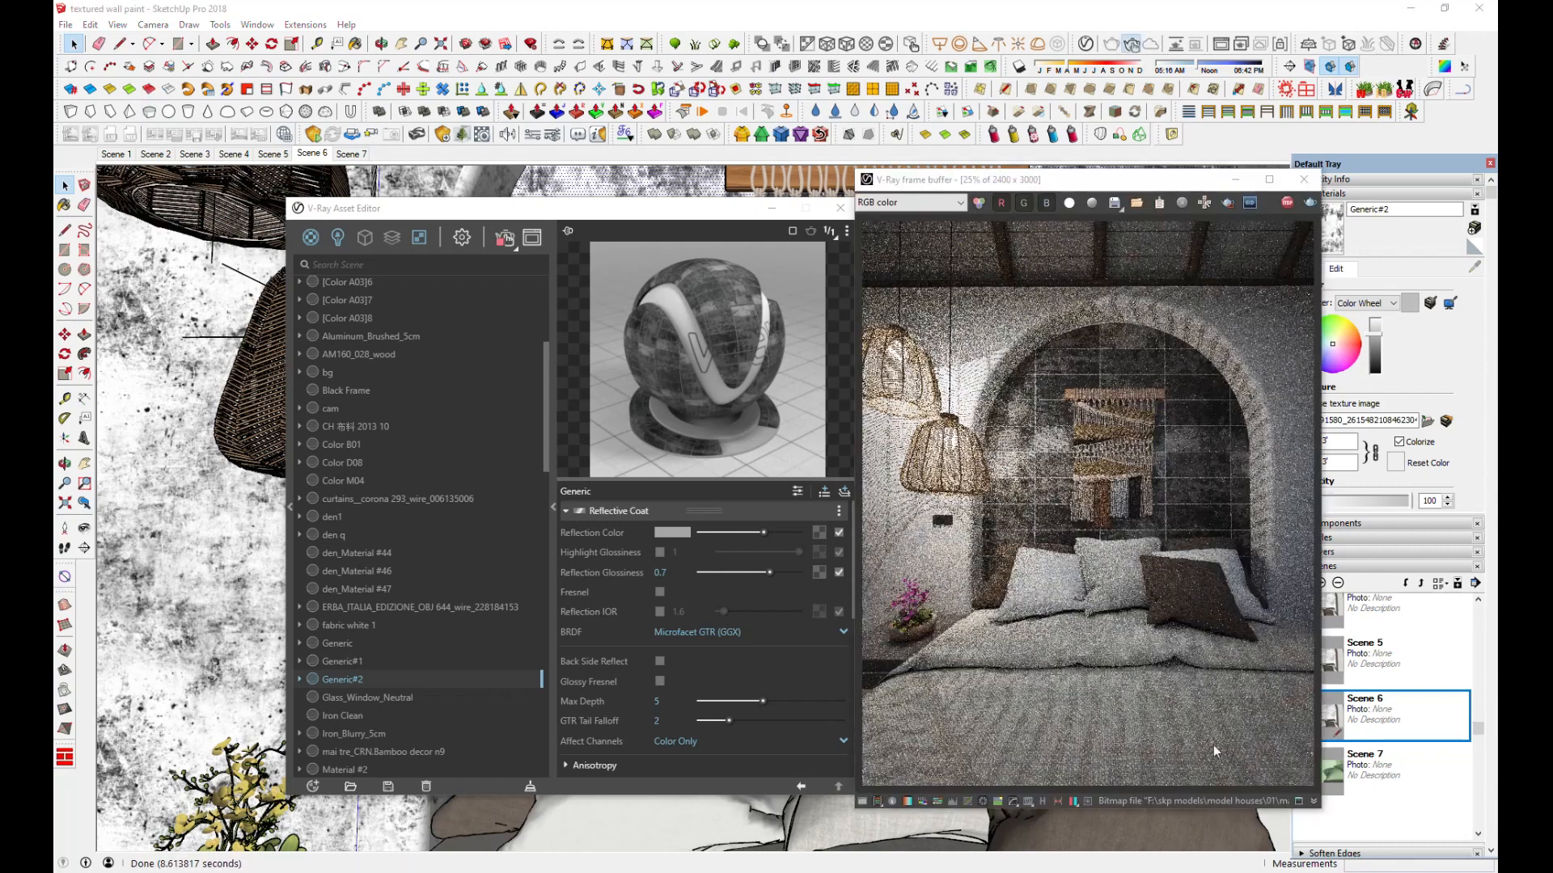
pyautogui.scroll(1, 1200, 400)
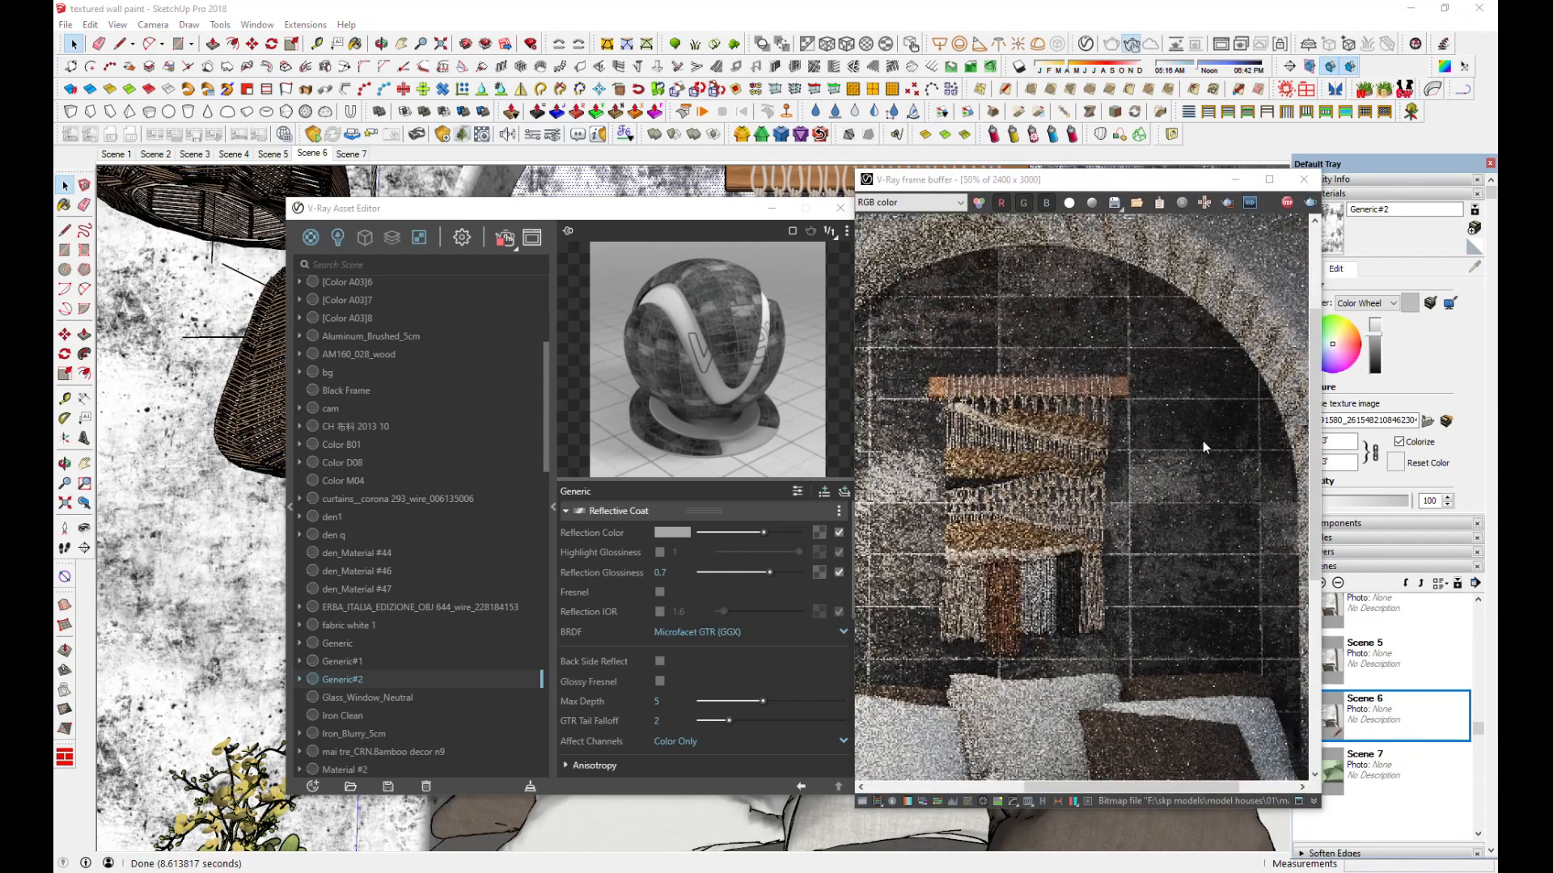
pyautogui.scroll(-1, 1188, 554)
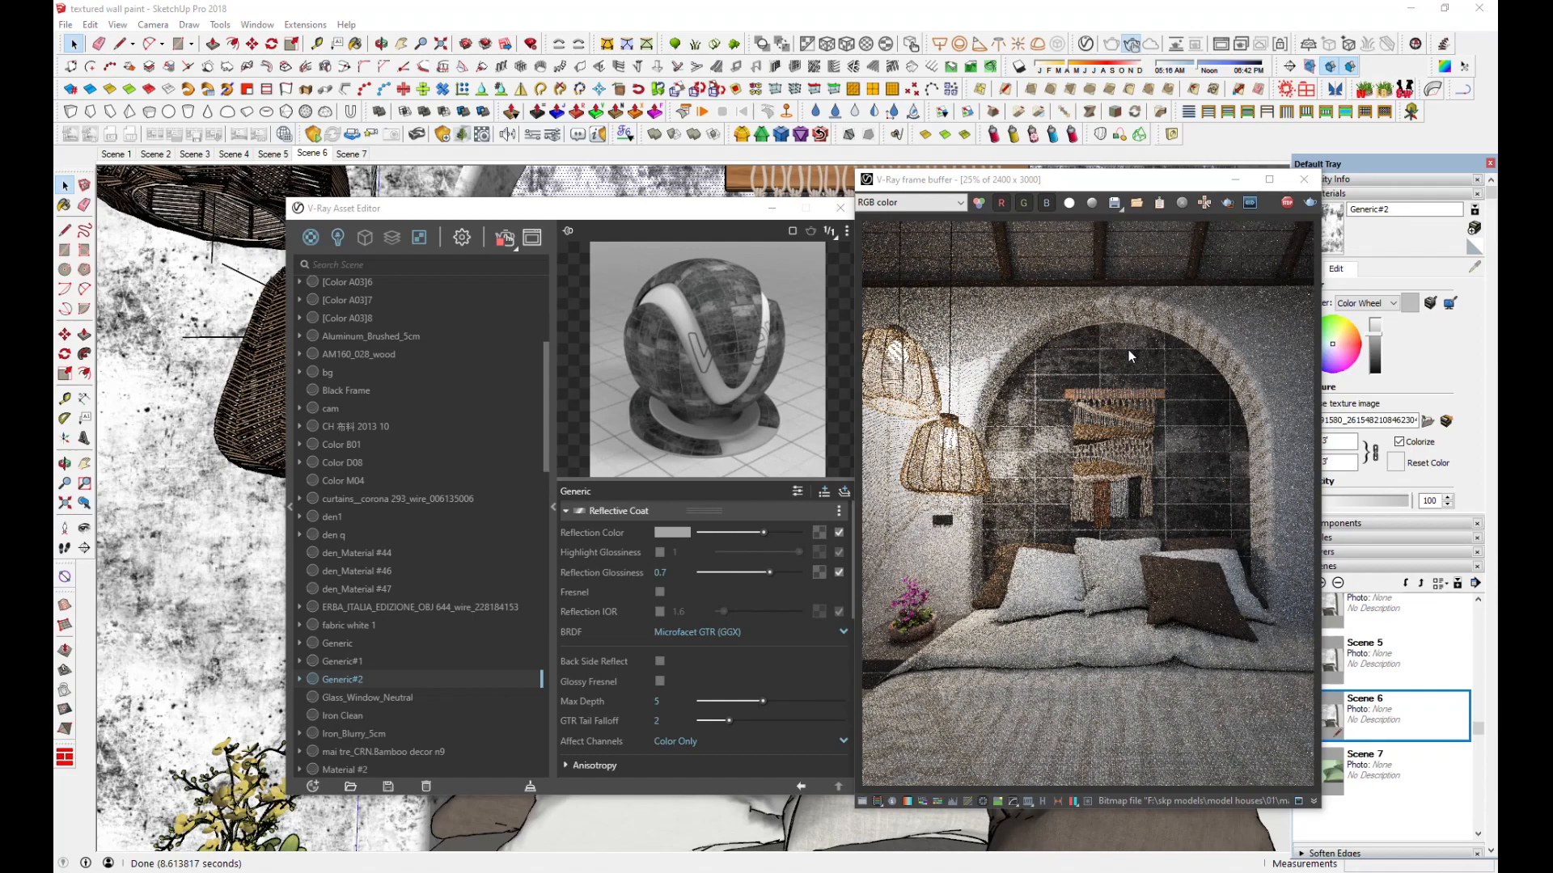
pyautogui.moveTo(695, 834)
pyautogui.keyDown('shift'); pyautogui.mouseDown(button='middle')
pyautogui.moveTo(760, 836)
pyautogui.moveTo(643, 838)
pyautogui.mouseUp(button='middle'); pyautogui.keyUp('shift')
pyautogui.scroll(1, 641, 838)
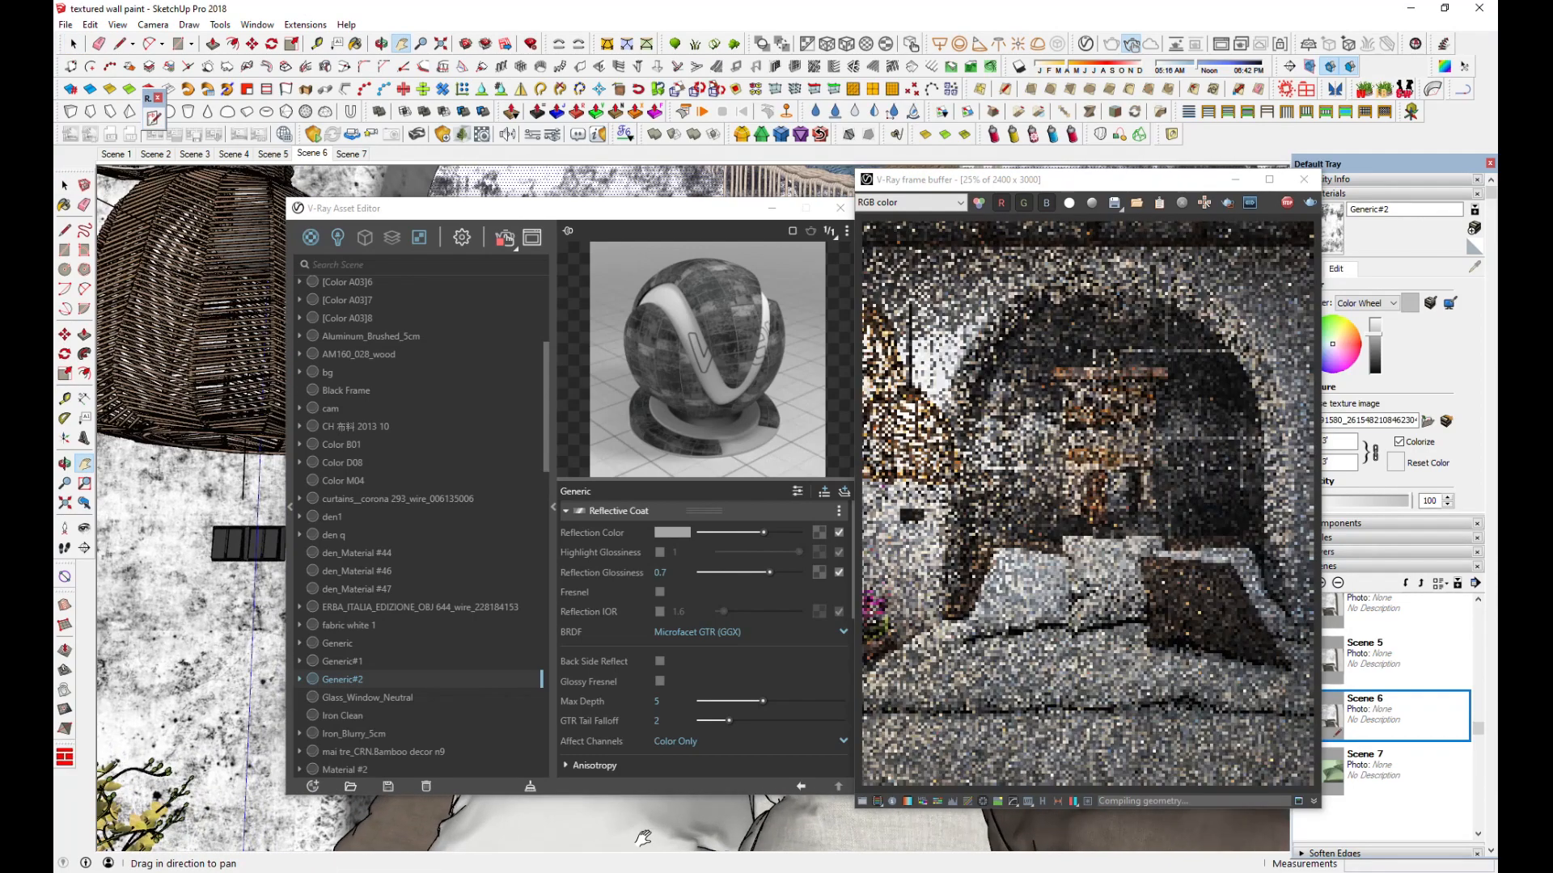
pyautogui.scroll(1, 641, 838)
pyautogui.moveTo(655, 842); pyautogui.dragTo(590, 842)
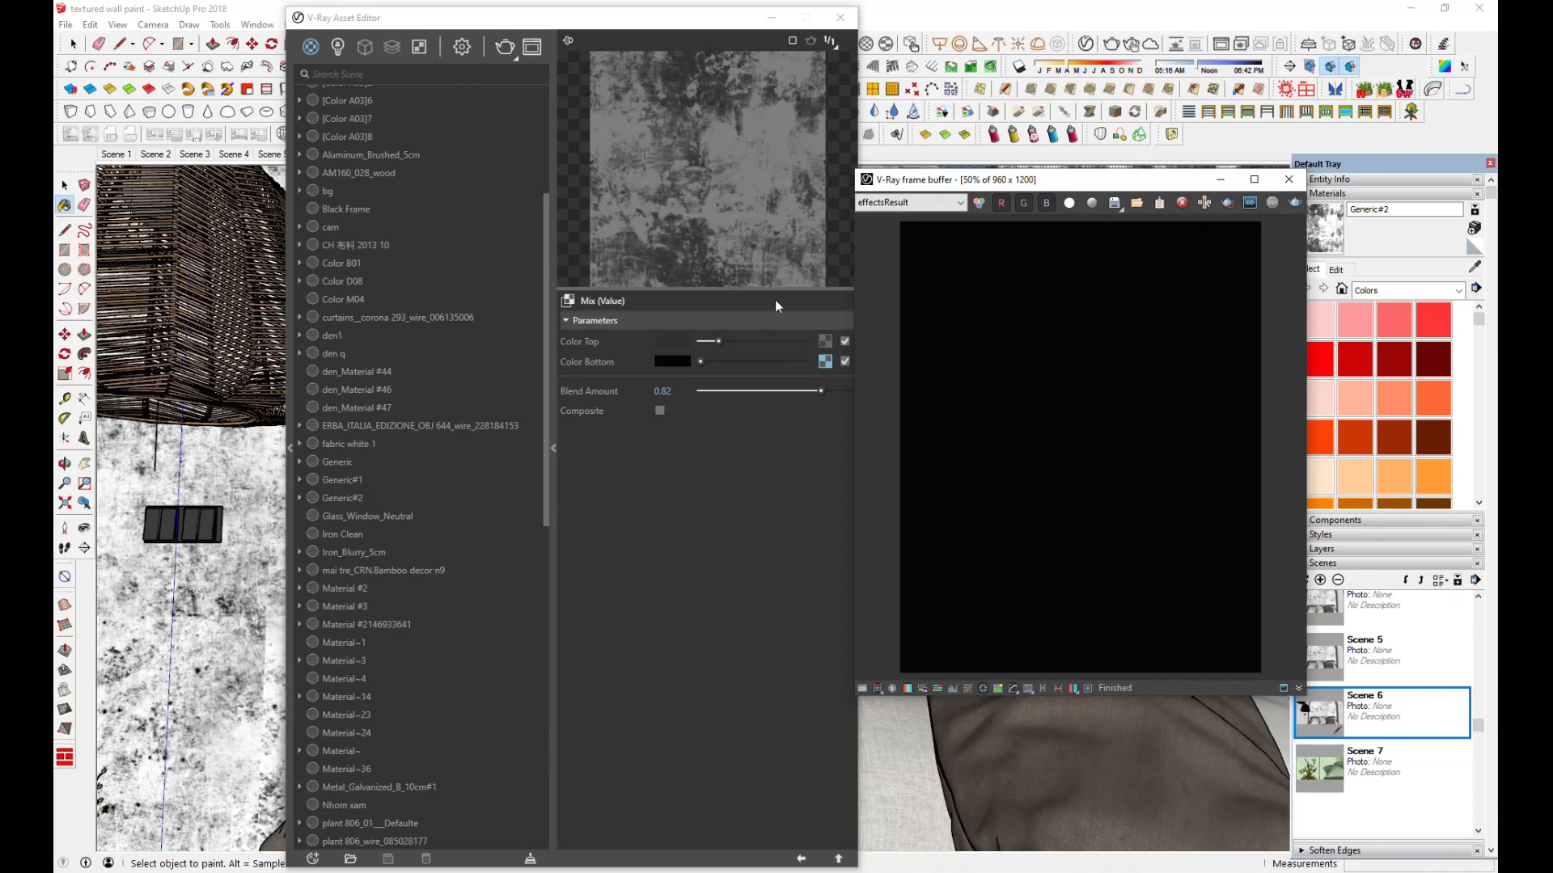
# Minimize the frame buffer, return from the Mix map to its Tiles texture and set the line shift to 0.7
pyautogui.click(1223, 180)
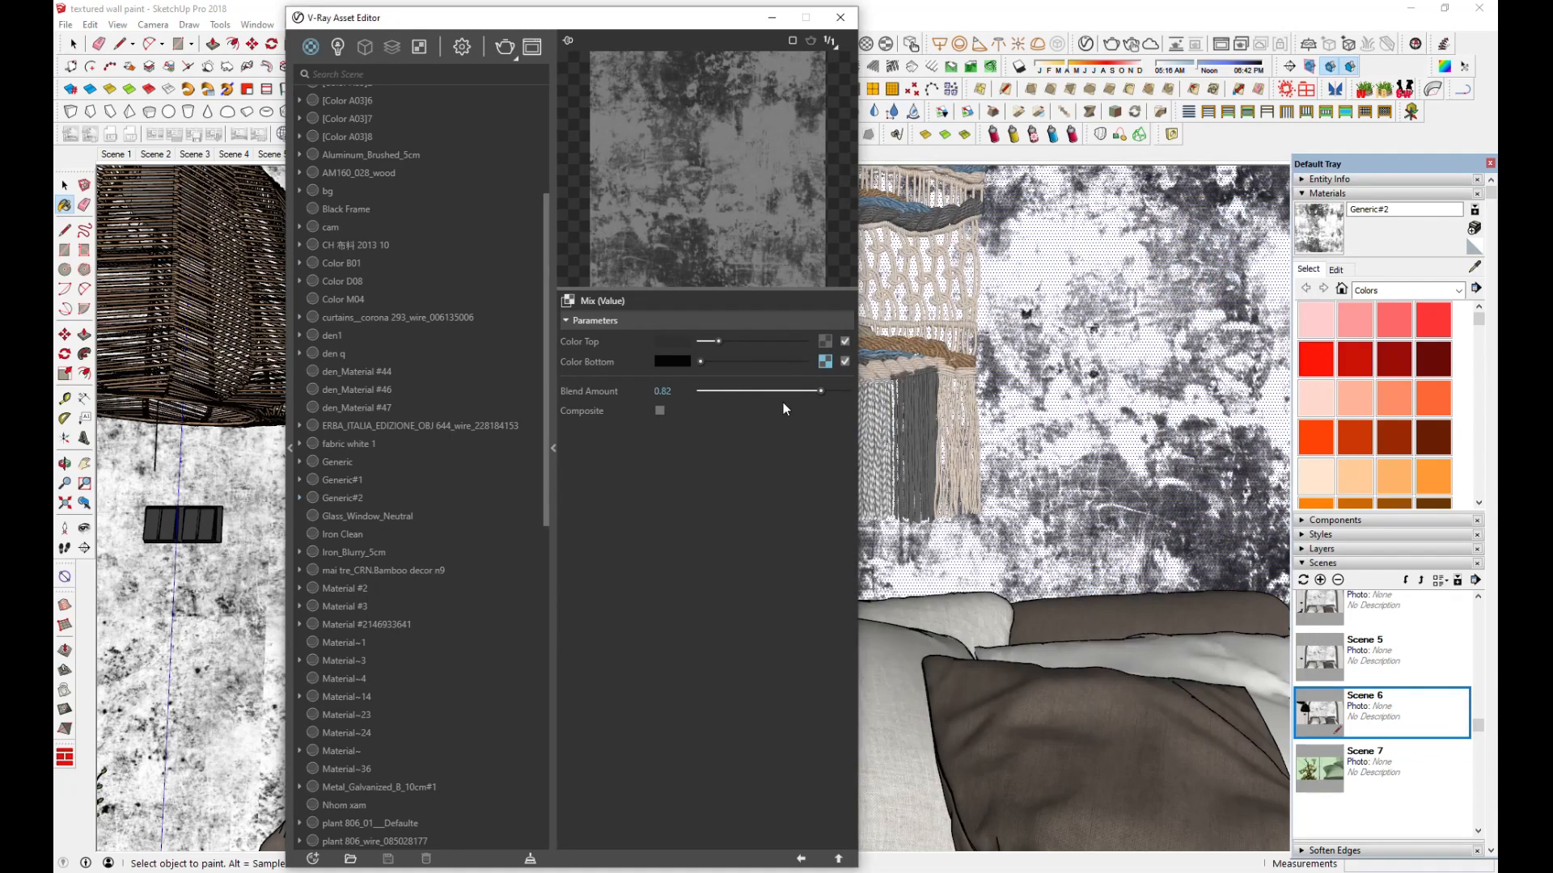
pyautogui.click(800, 859)
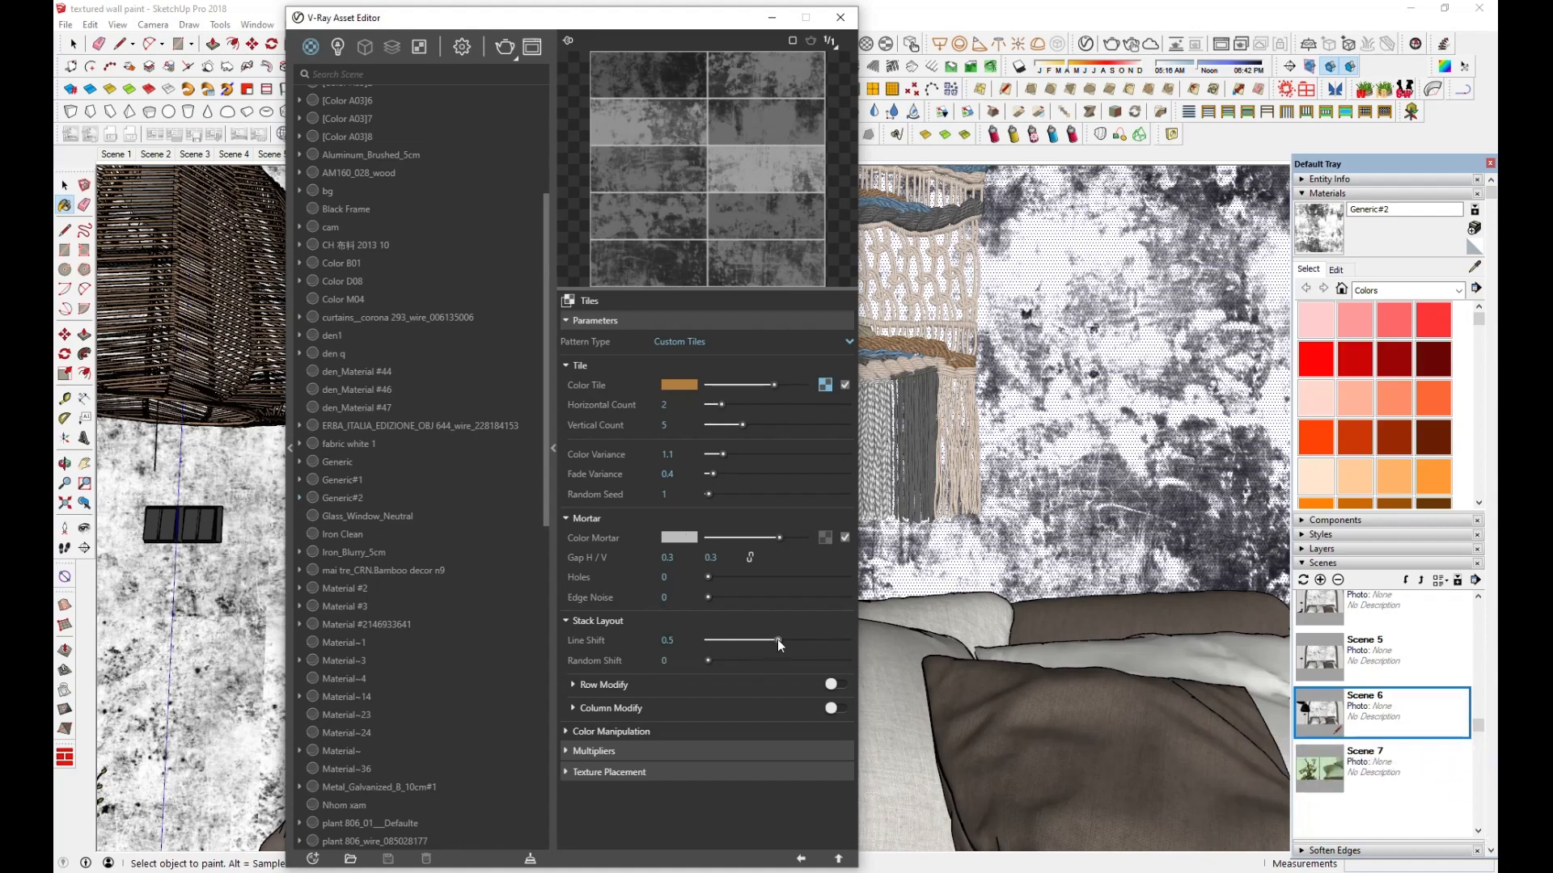
pyautogui.moveTo(778, 639); pyautogui.dragTo(808, 642)
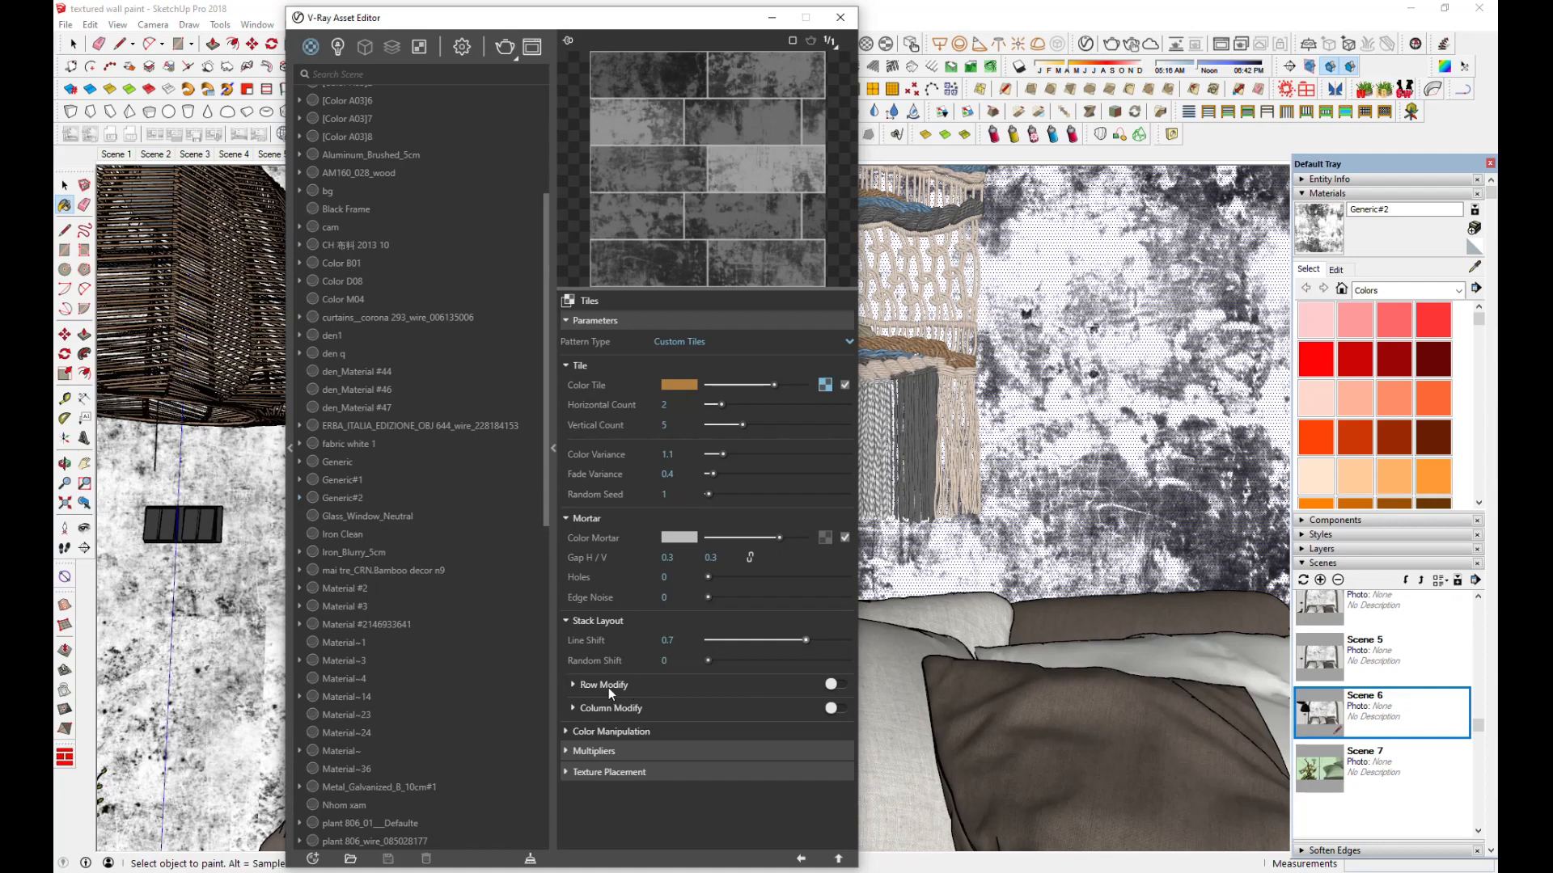
# Enable Row Modify with 3 per row and Column Modify with 2 per column and a change of 0.4
pyautogui.click(839, 684)
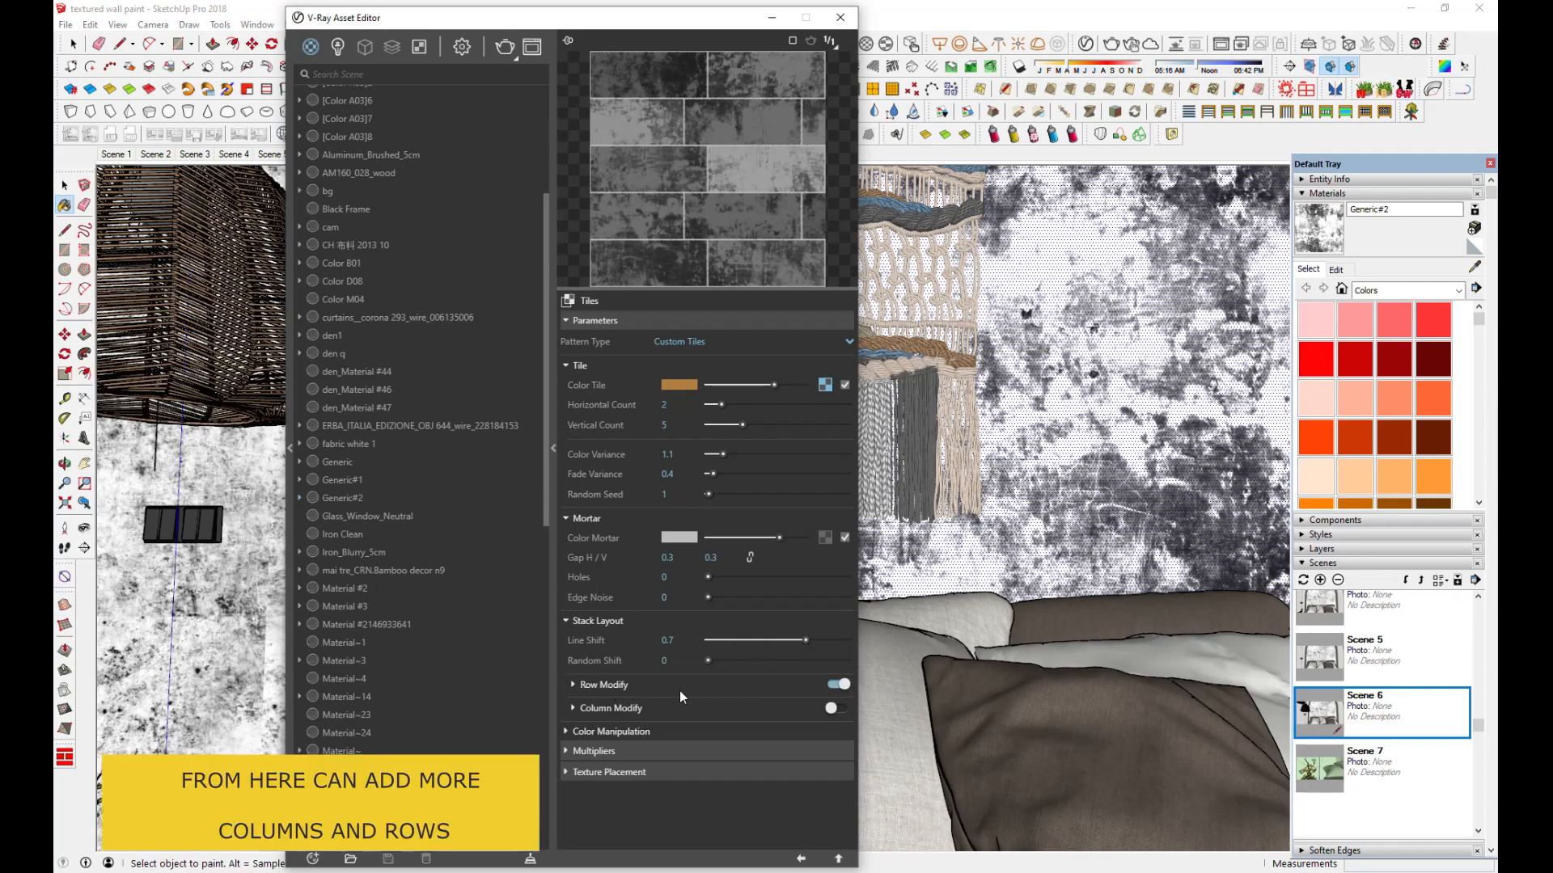
pyautogui.click(578, 685)
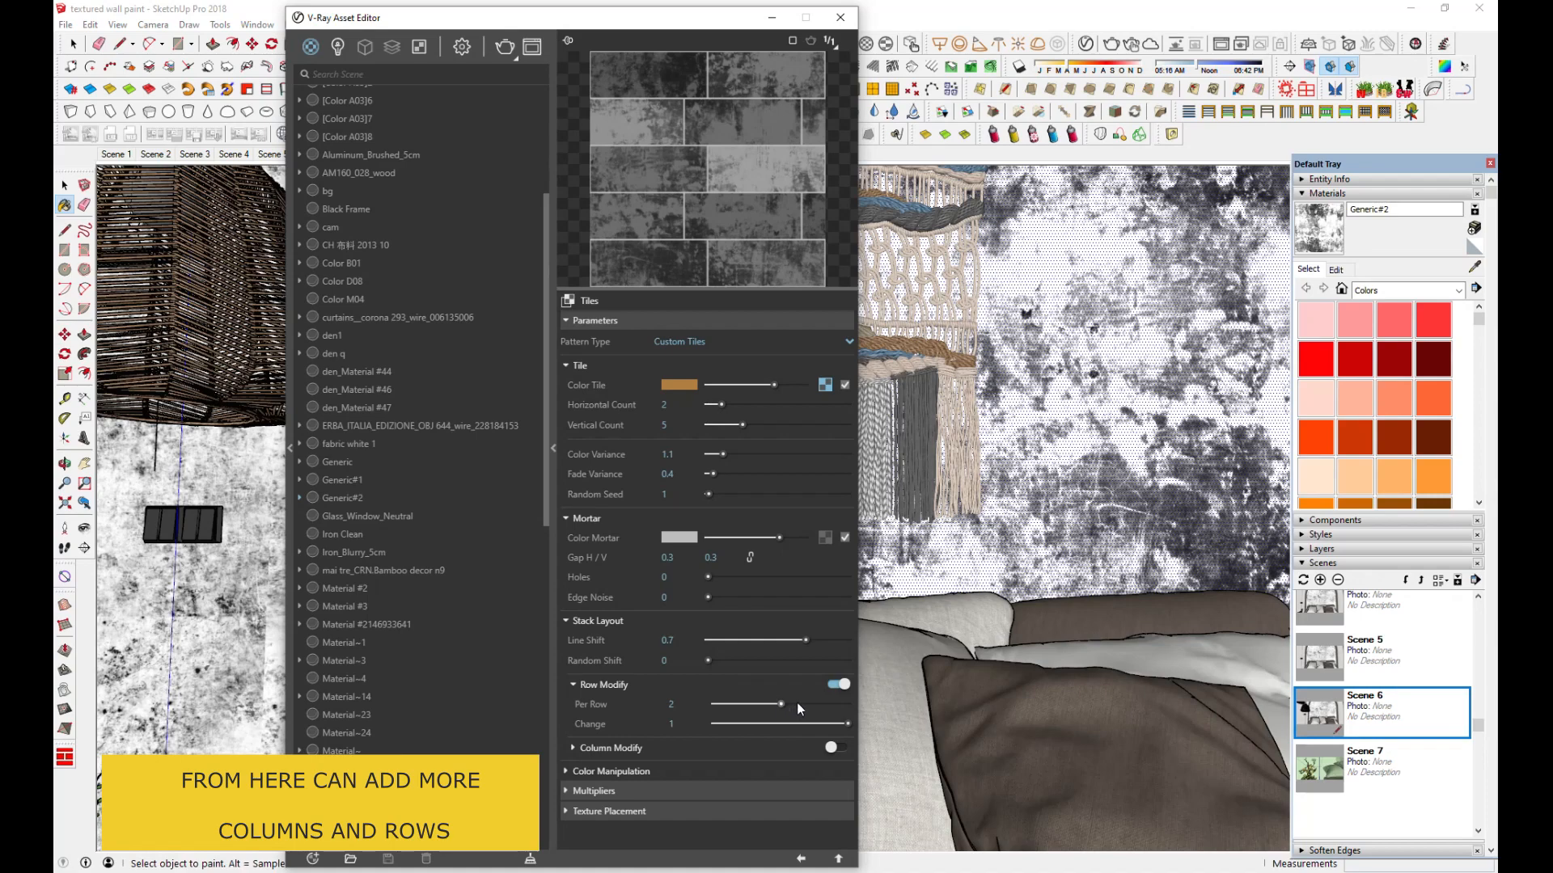
pyautogui.moveTo(819, 709); pyautogui.dragTo(763, 711)
pyautogui.click(832, 749)
pyautogui.scroll(-1, 829, 776)
pyautogui.moveTo(828, 777); pyautogui.dragTo(759, 786)
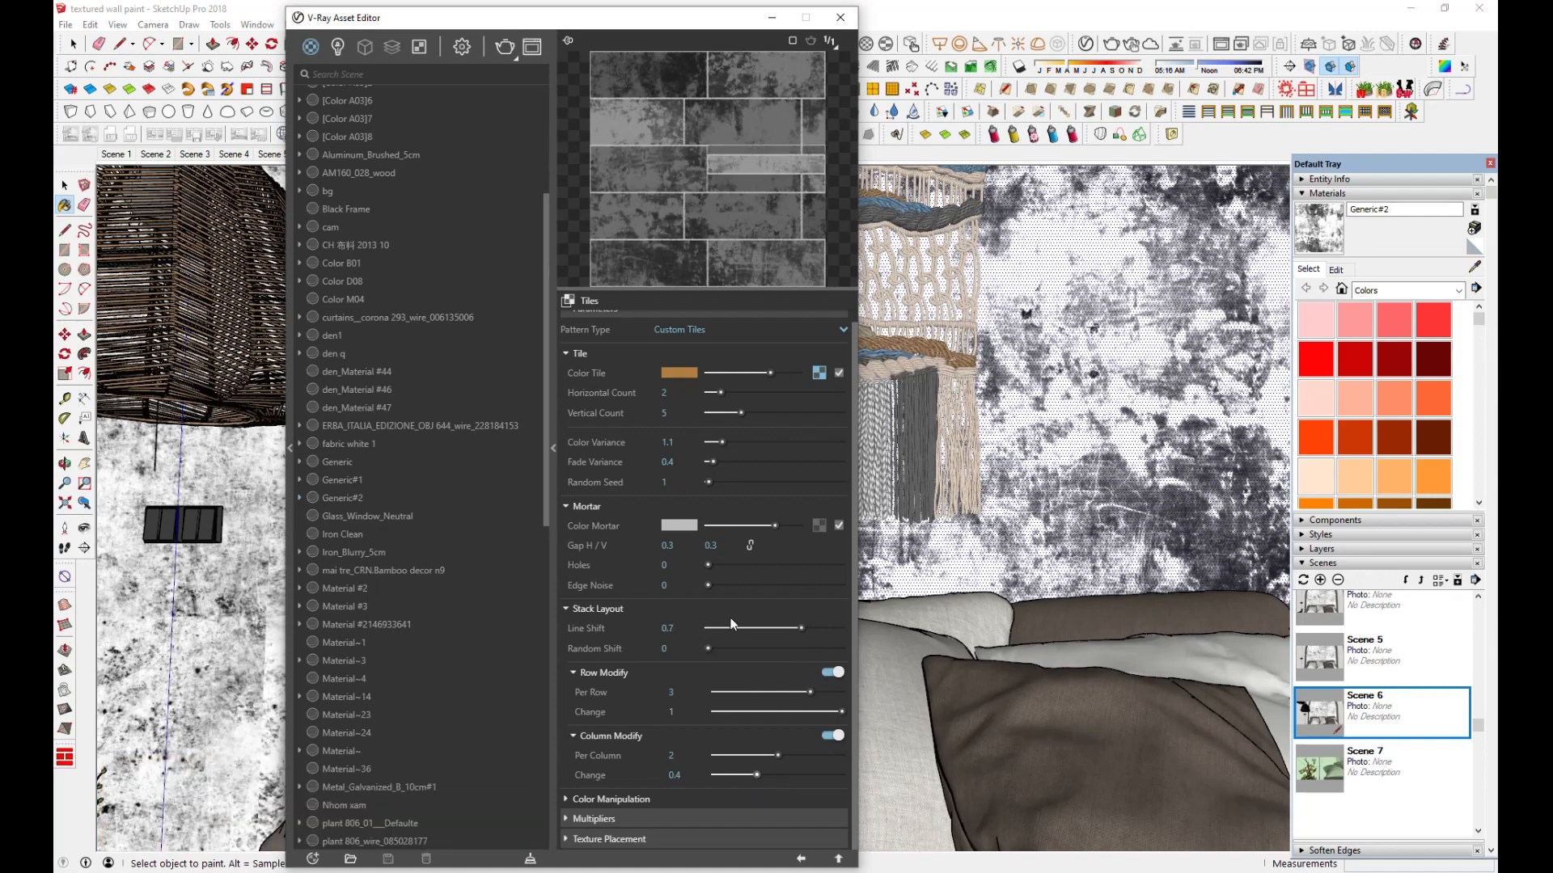
# Set the line shift to 0, Row Modify to 2 per row with change 0.4, and Column Modify to 4 per column with change 0.7
pyautogui.moveTo(799, 628); pyautogui.dragTo(708, 629)
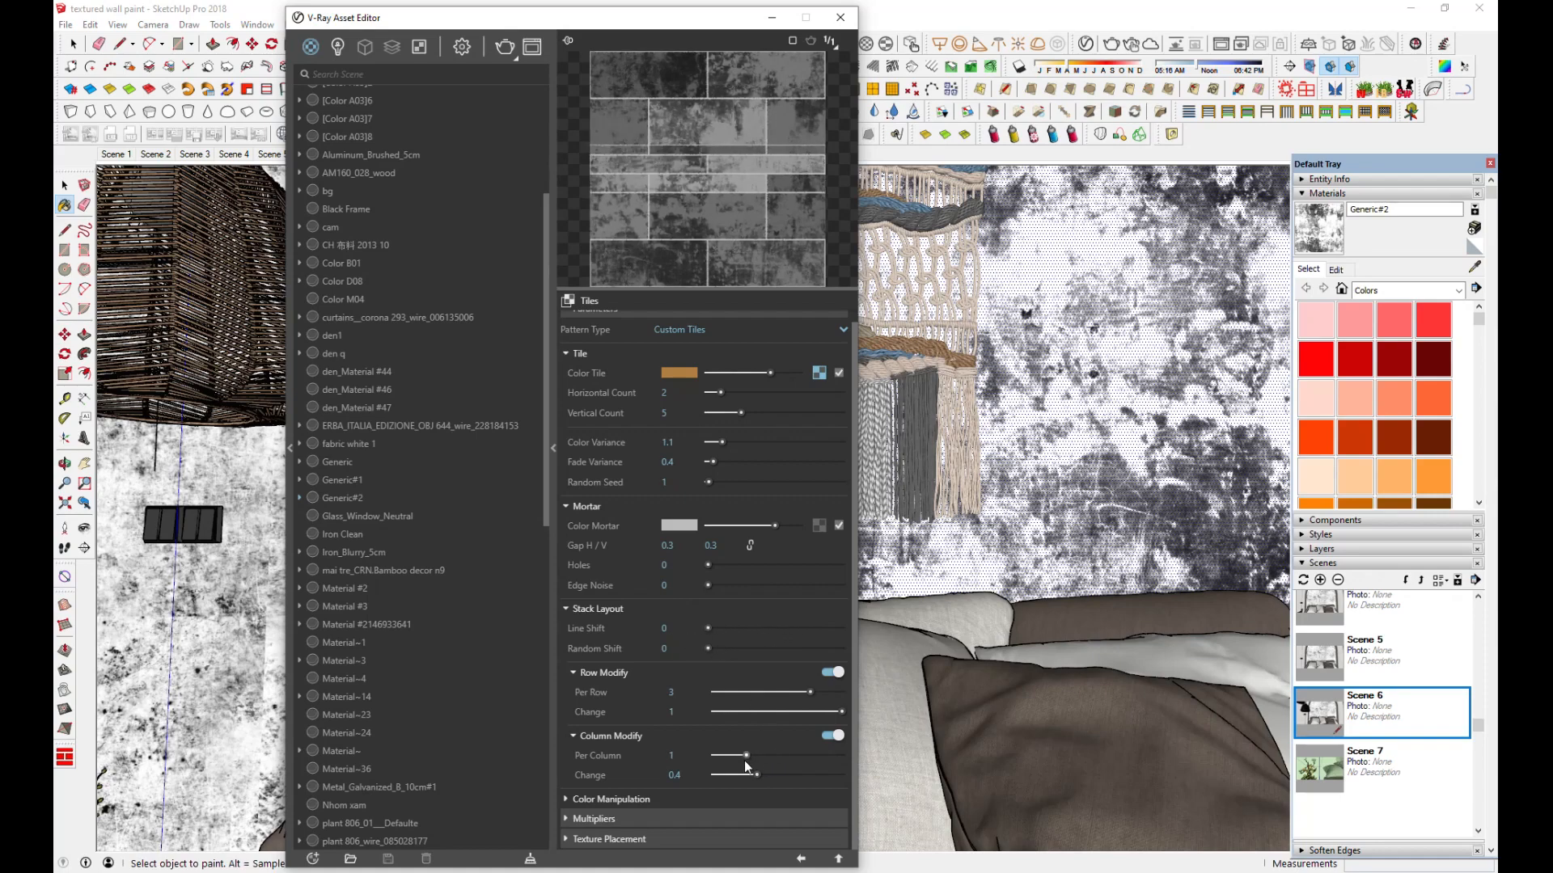
pyautogui.moveTo(839, 713); pyautogui.dragTo(773, 692)
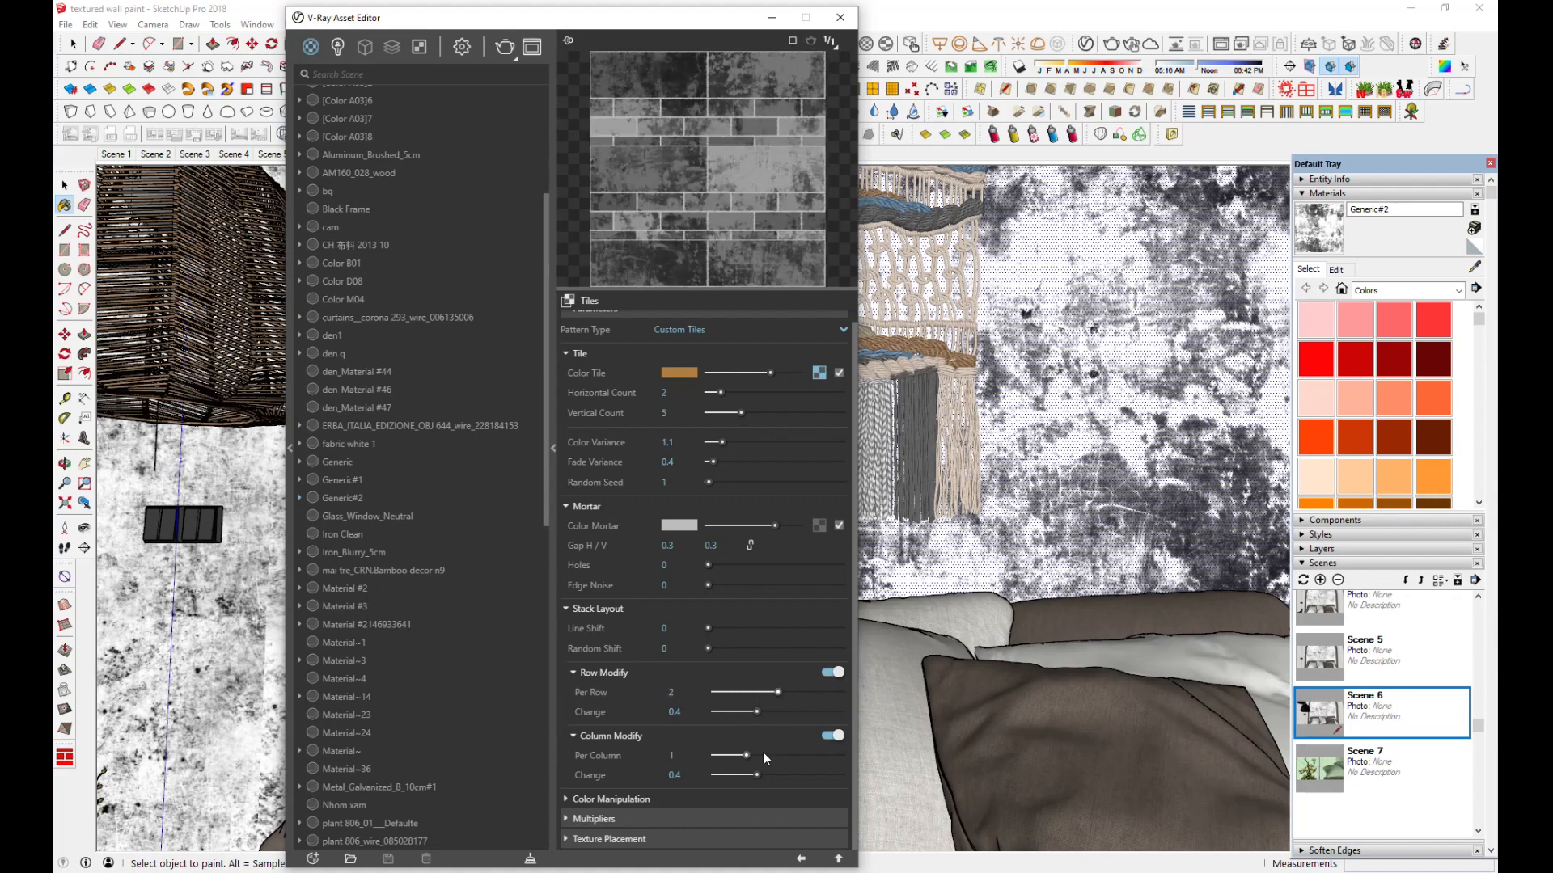
pyautogui.moveTo(777, 775); pyautogui.dragTo(844, 765)
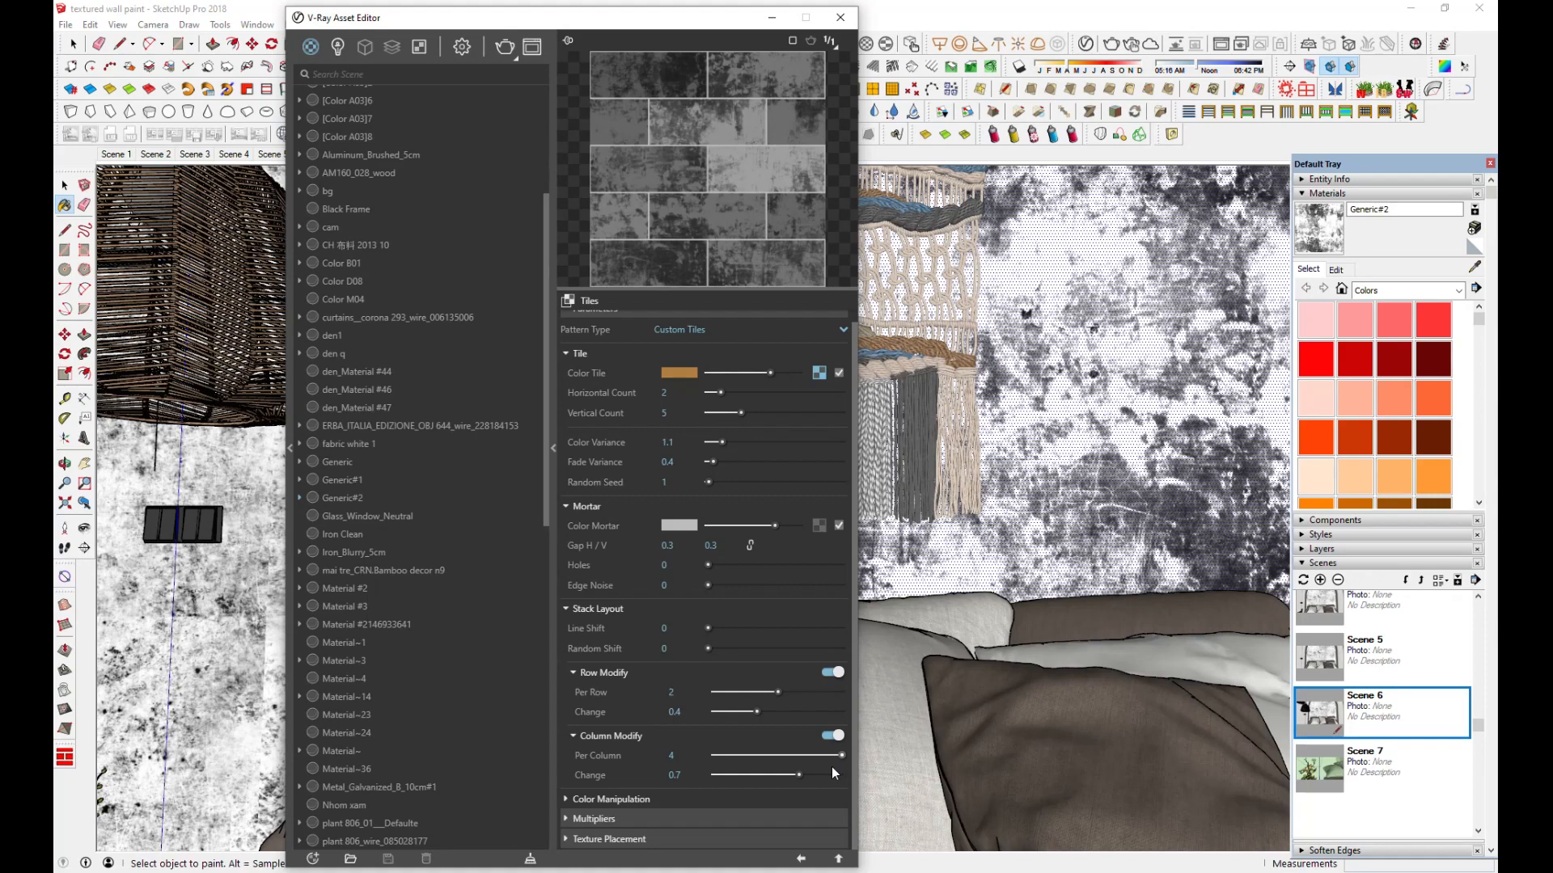
# Switch the Tiles pattern type to Stack Bond with a horizontal count of 10 and a vertical count of 4
pyautogui.click(839, 330)
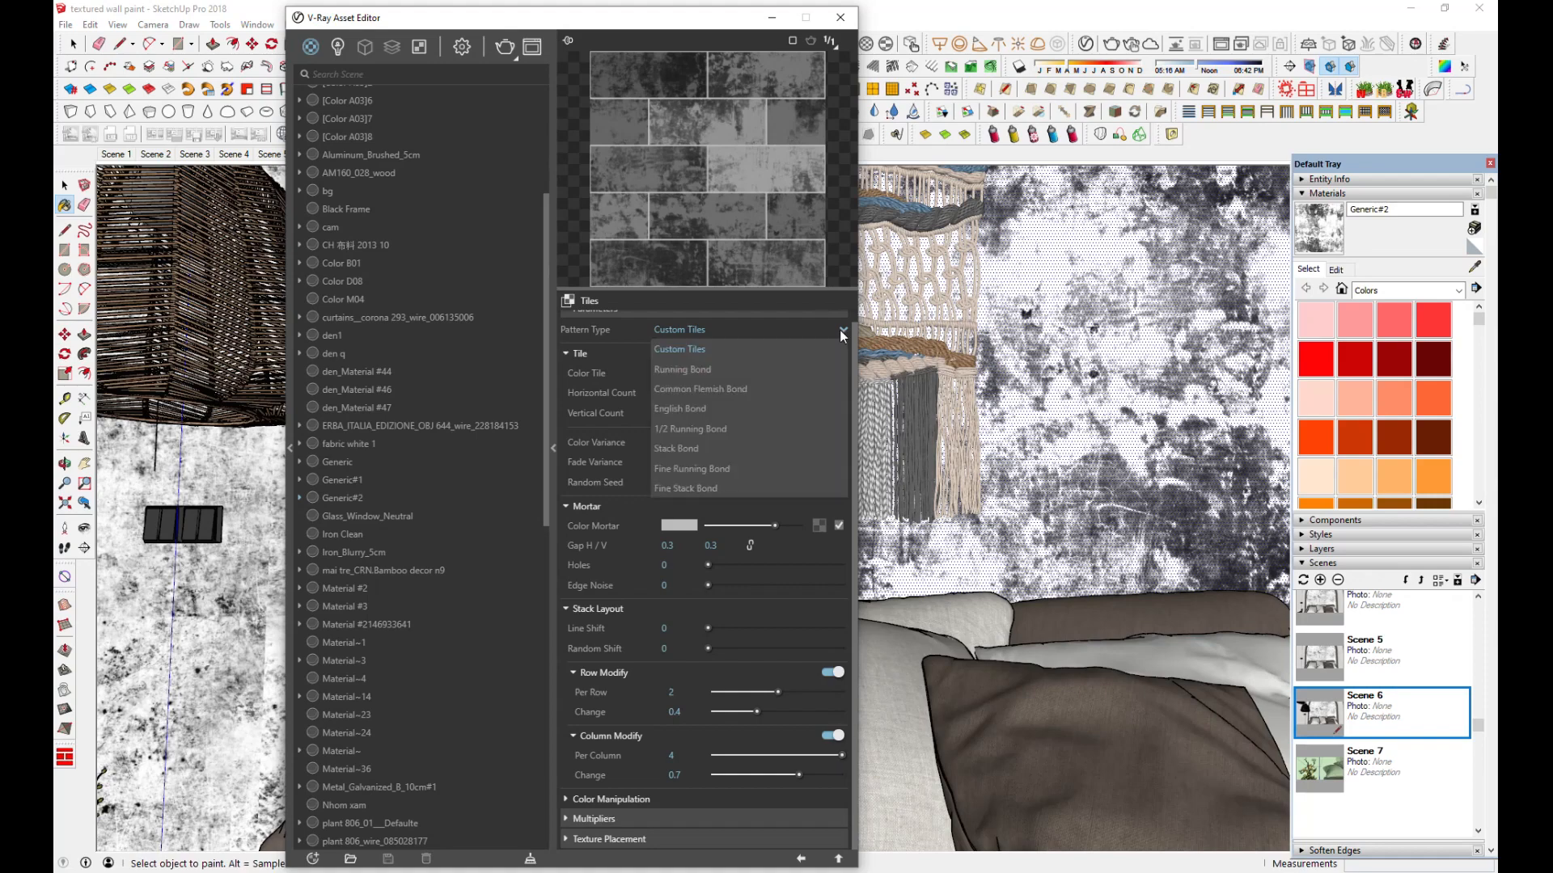
pyautogui.click(697, 448)
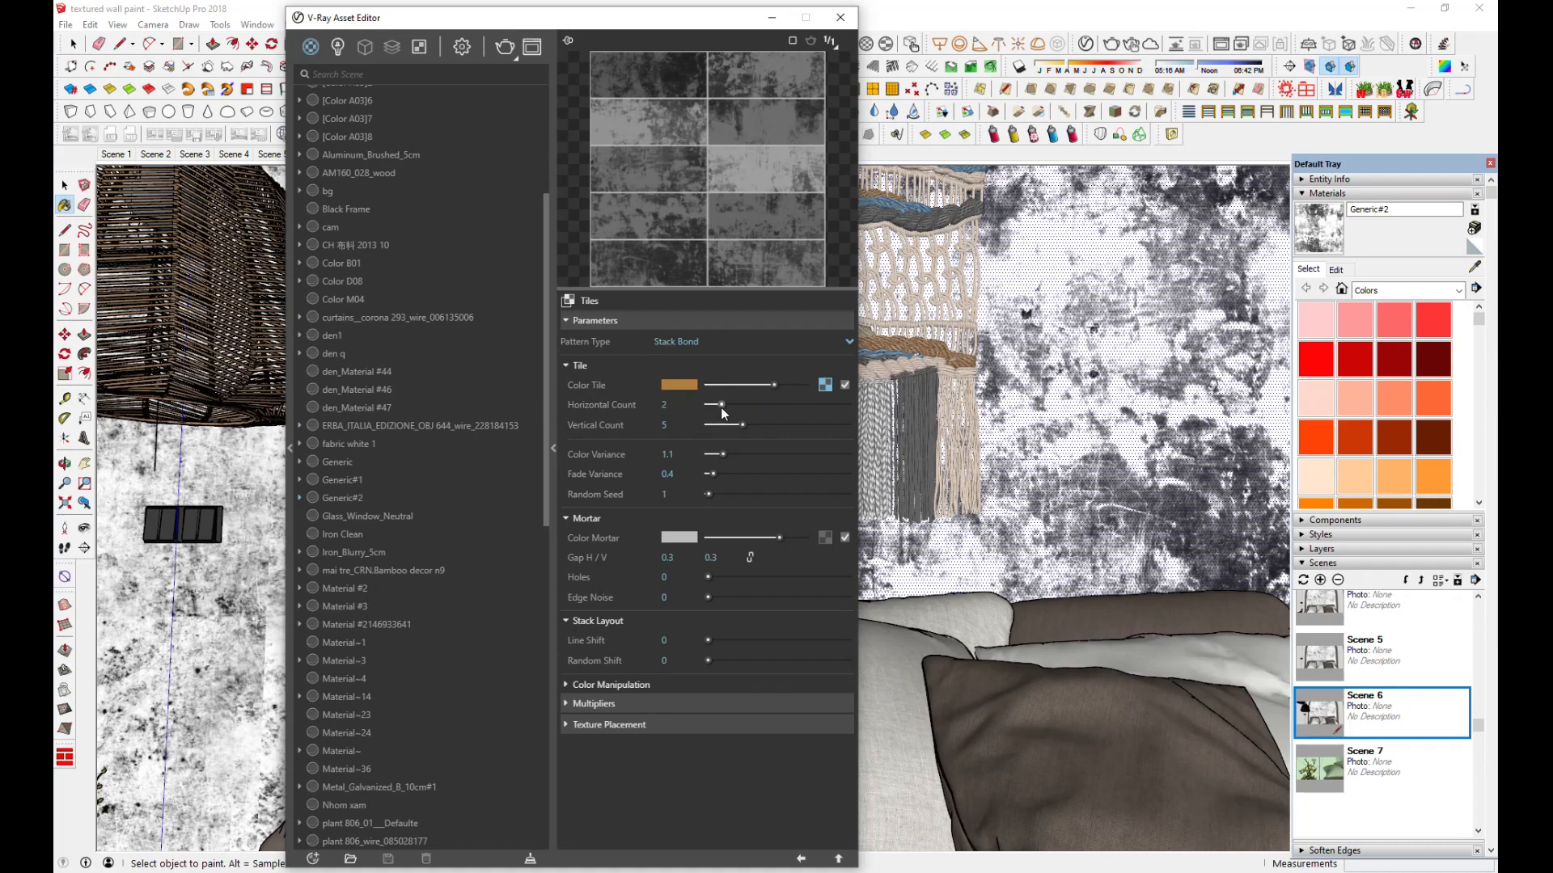
pyautogui.moveTo(744, 427); pyautogui.dragTo(779, 409)
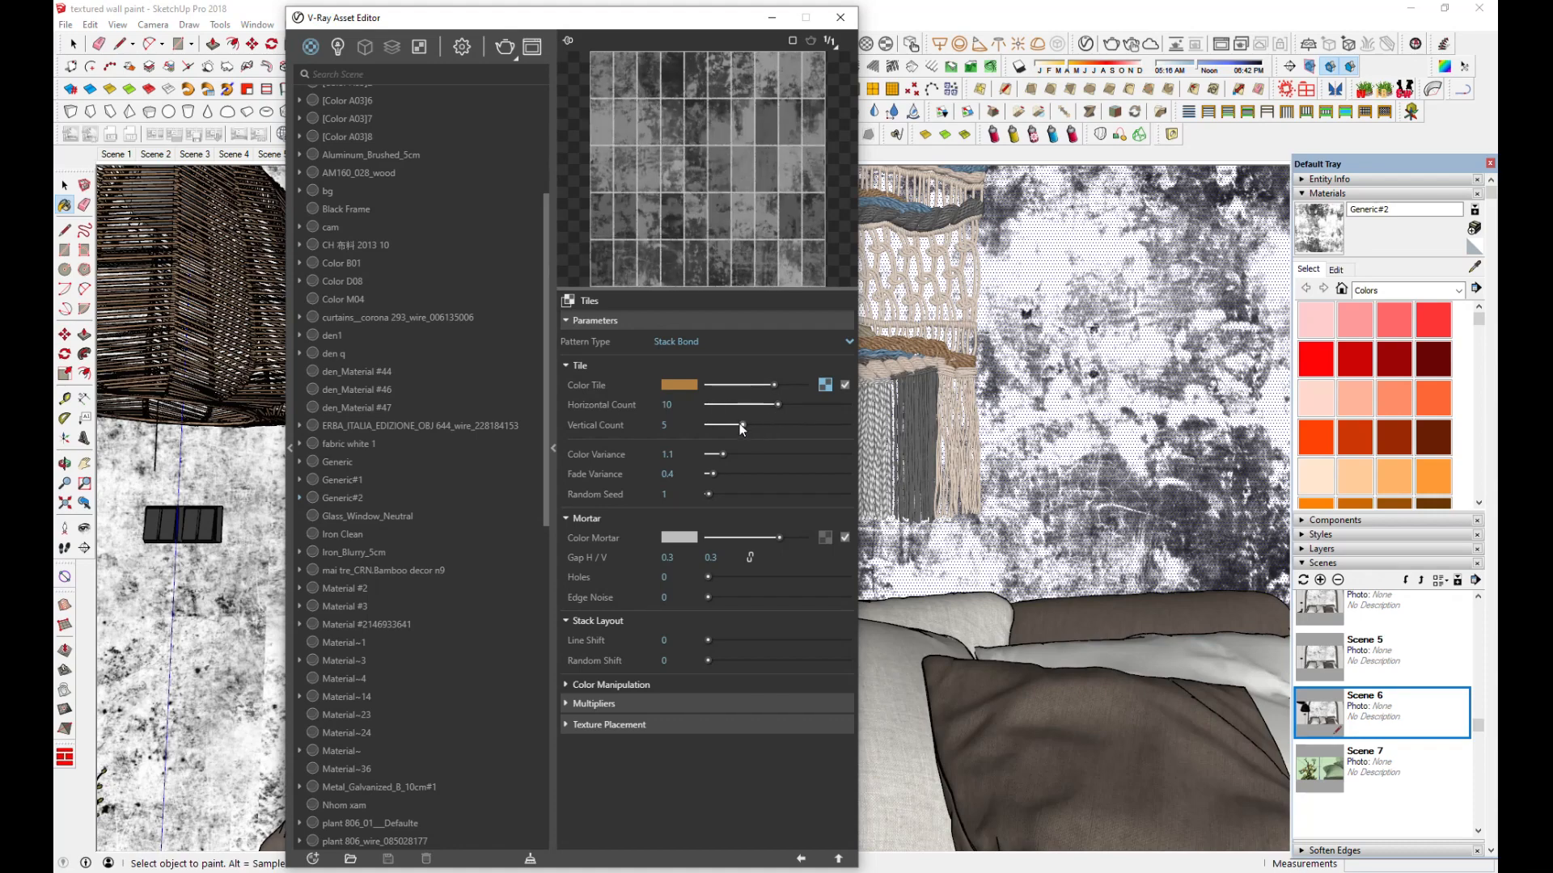
pyautogui.moveTo(744, 424); pyautogui.dragTo(739, 426)
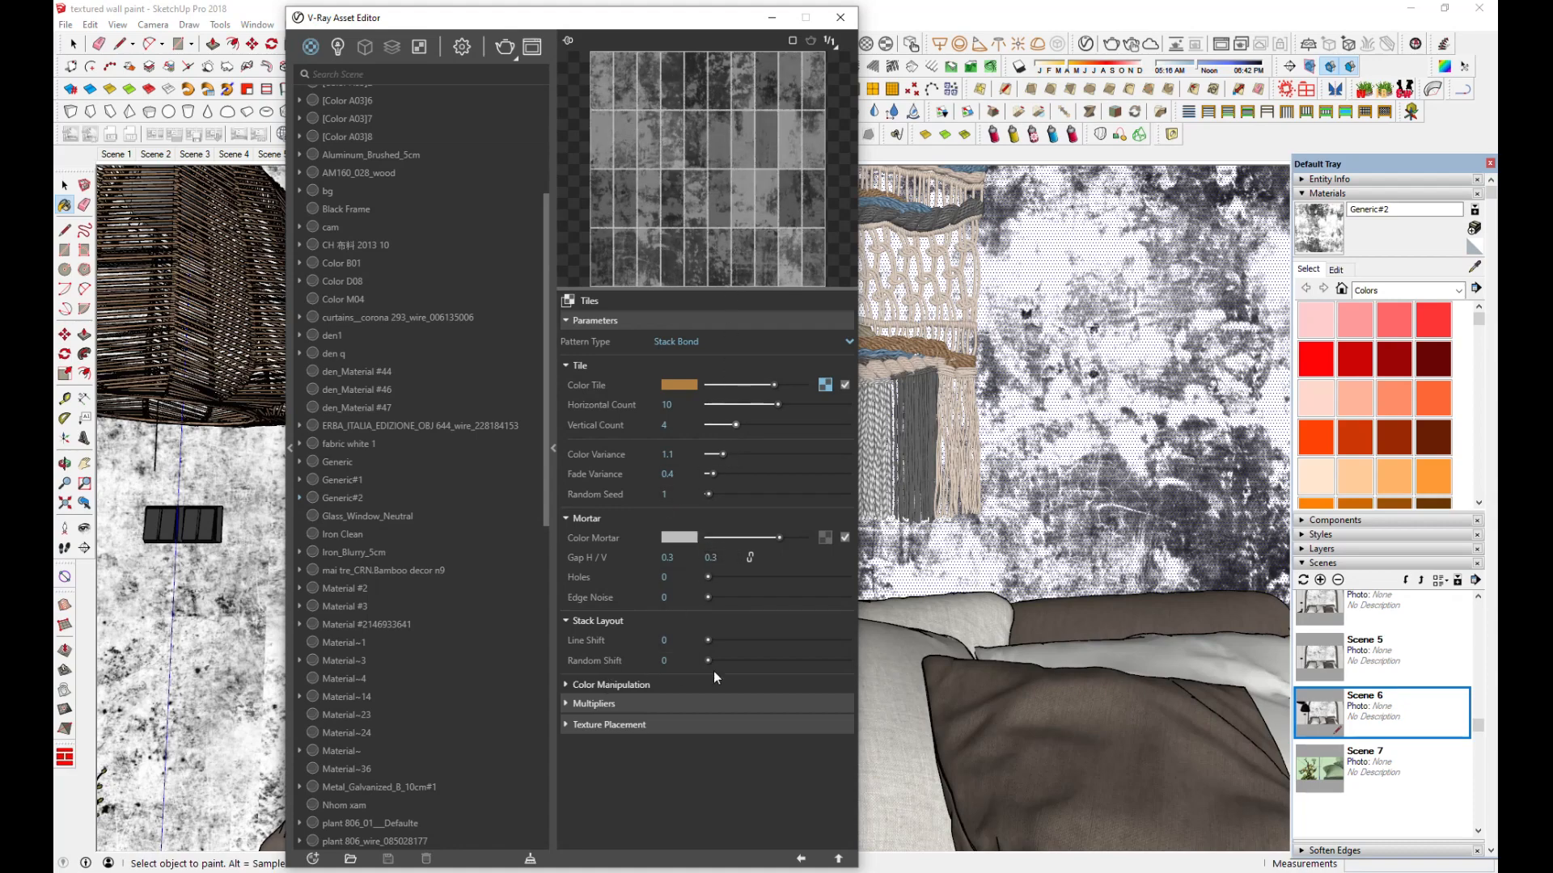
# Set the Stack Bond tiles' random shift to 0.7 and render the scene
pyautogui.moveTo(717, 640)
pyautogui.mouseDown()
pyautogui.moveTo(748, 641)
pyautogui.moveTo(688, 652)
pyautogui.moveTo(725, 663)
pyautogui.mouseUp()
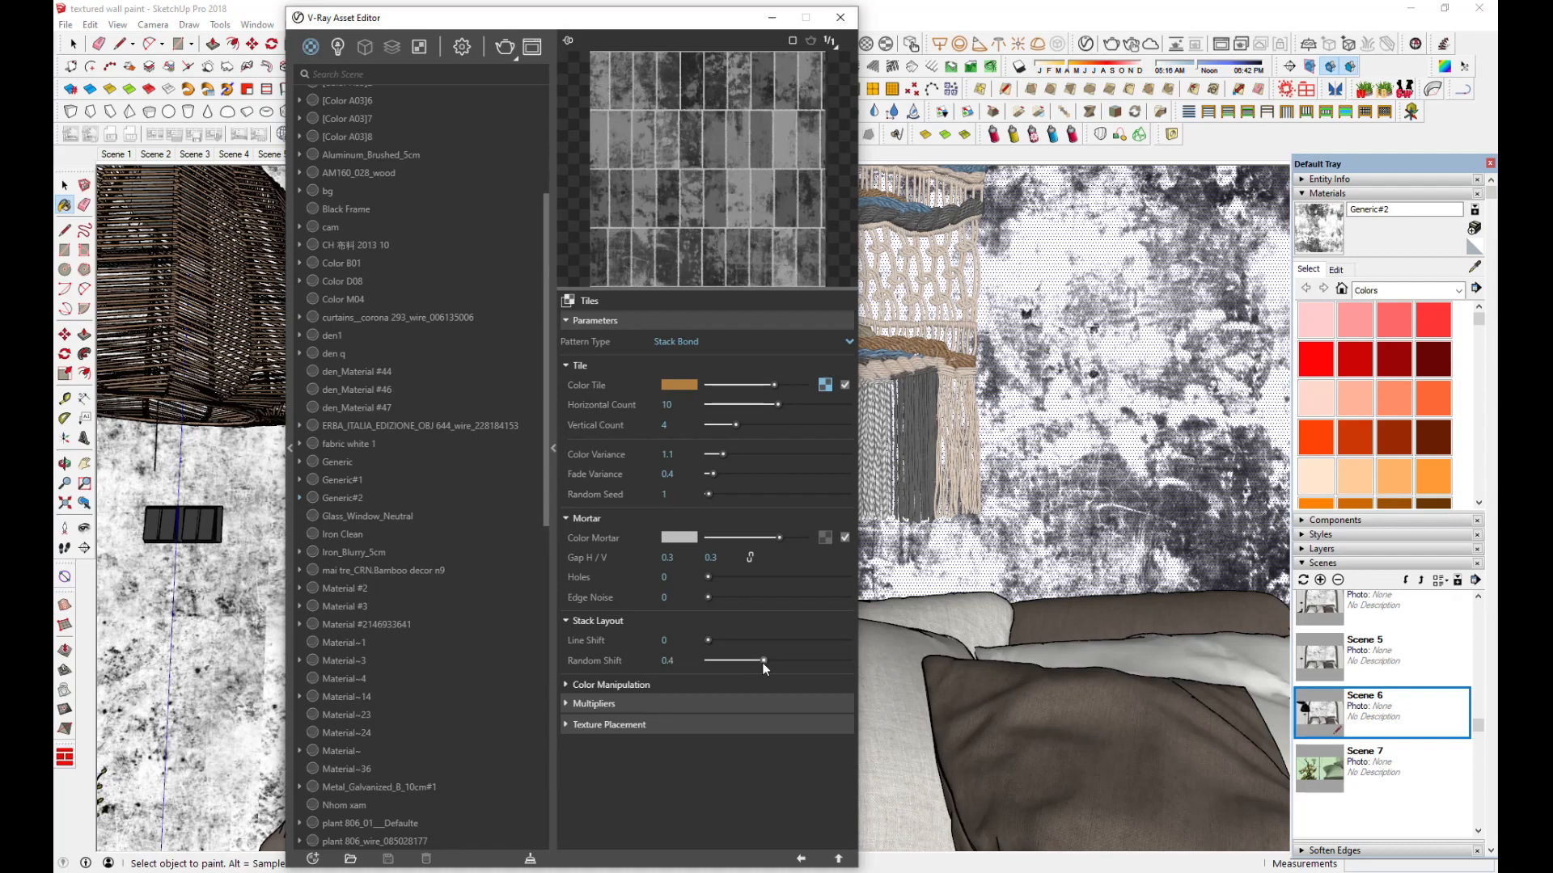
pyautogui.moveTo(779, 661); pyautogui.dragTo(826, 661)
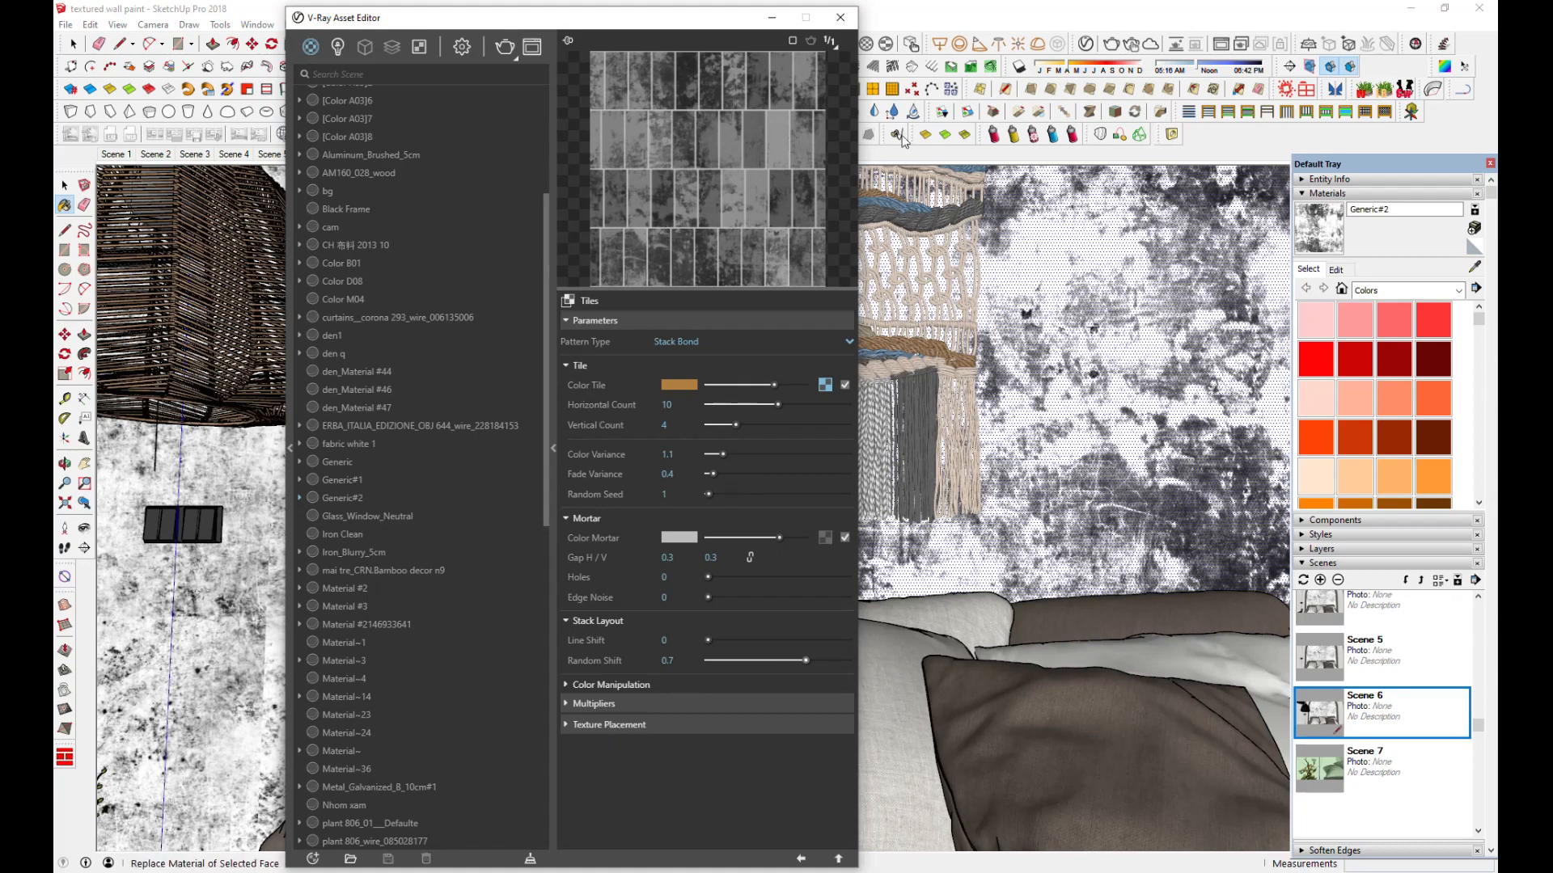
pyautogui.click(1112, 47)
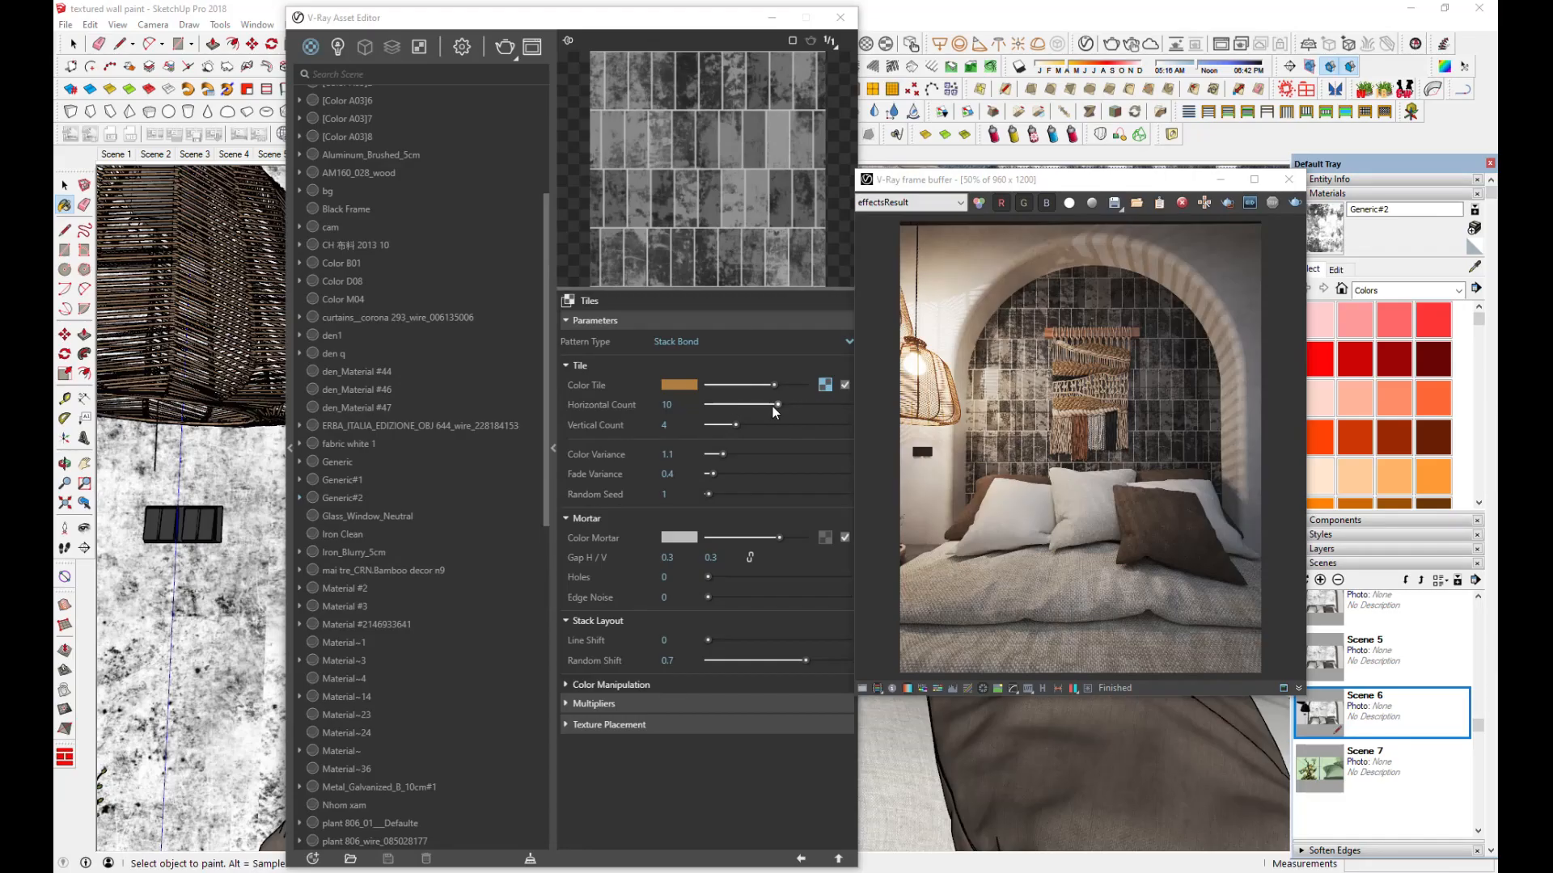
# Set the Stack Bond tiles' vertical count to 2 and color variance to 1.9
pyautogui.moveTo(735, 424); pyautogui.dragTo(721, 425)
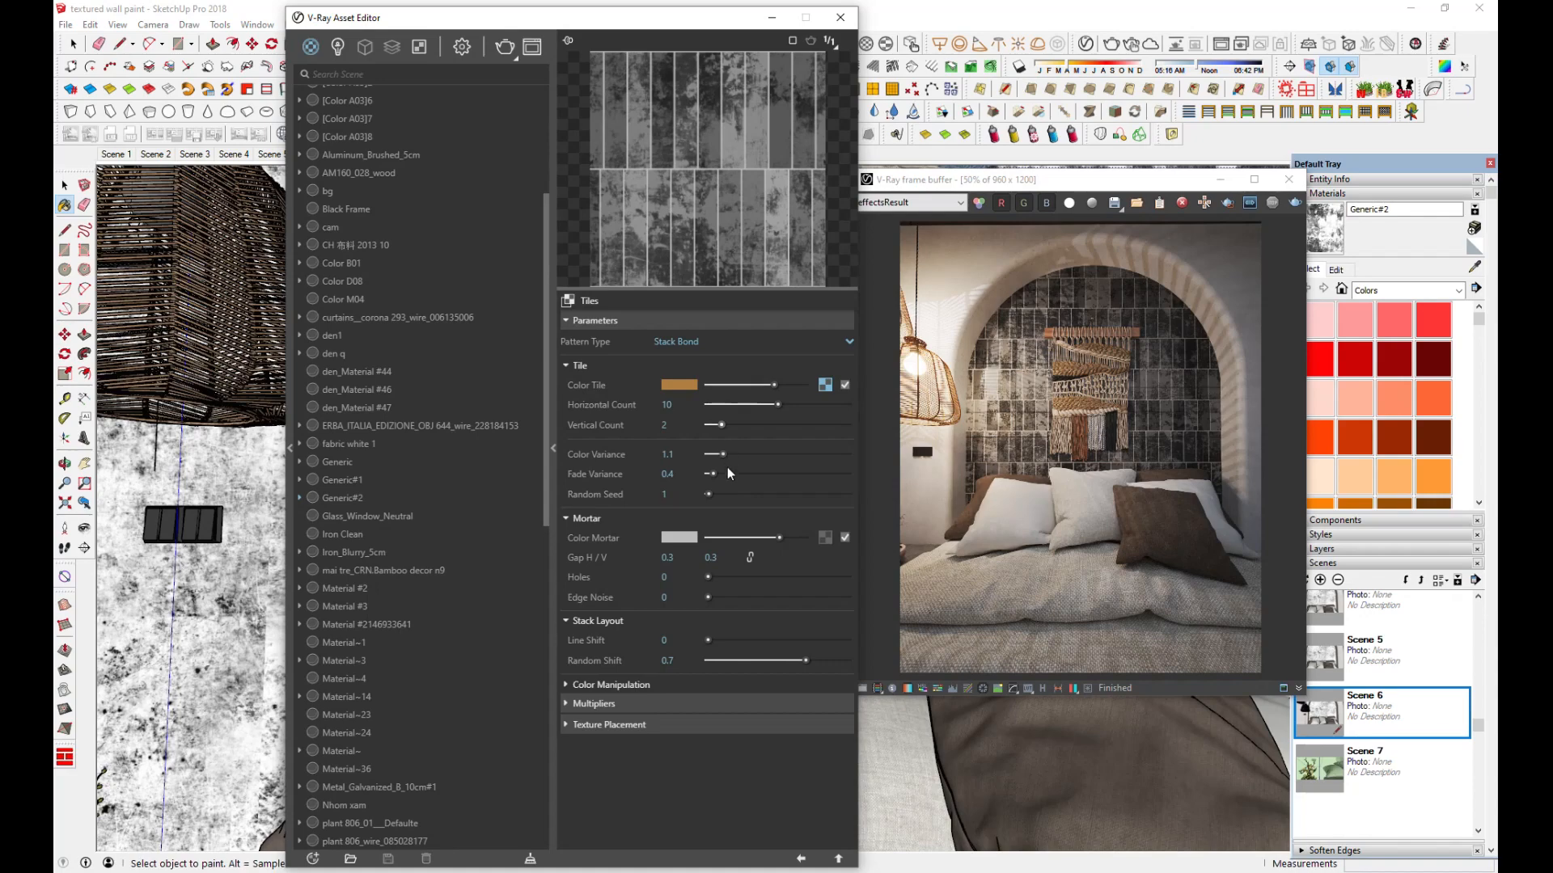
pyautogui.moveTo(722, 456); pyautogui.dragTo(758, 462)
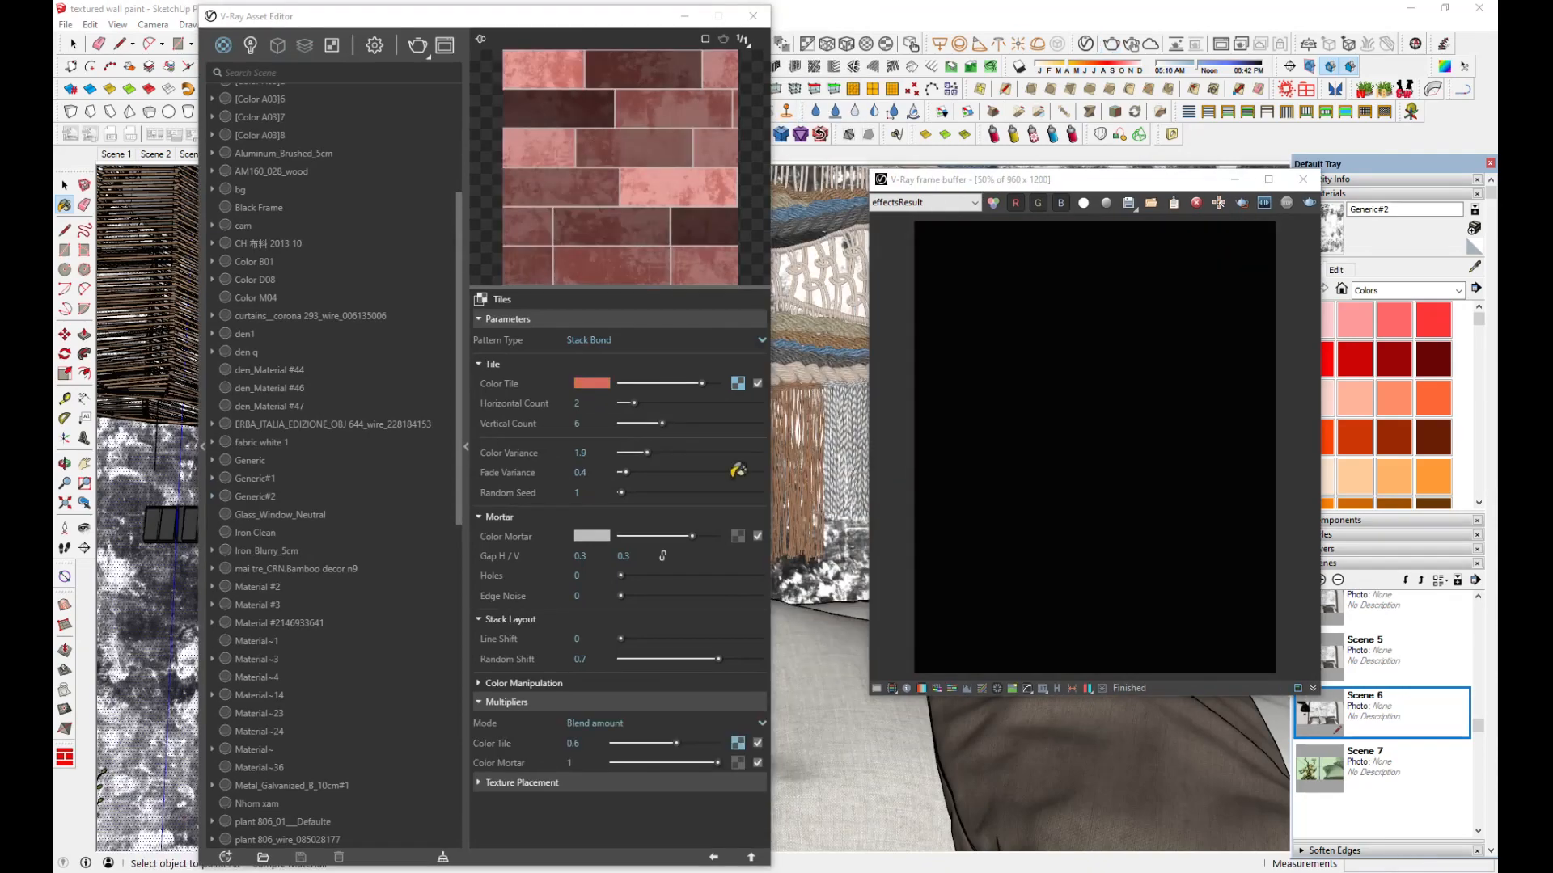
# Change the tile color to orange with a hue of 0.083 on the Stack Bond texture
pyautogui.click(590, 382)
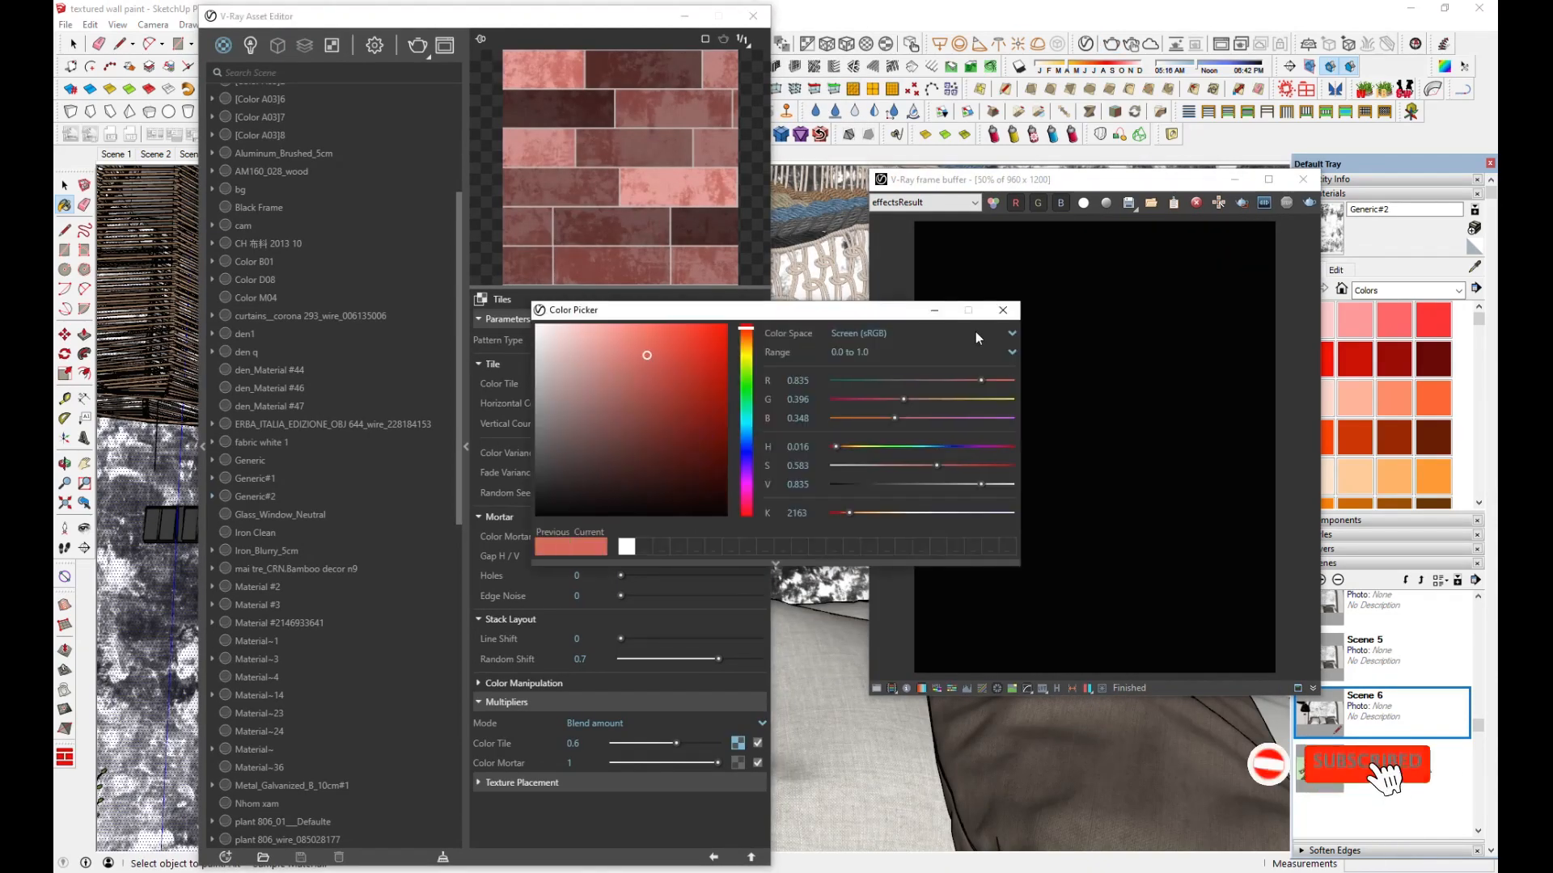
pyautogui.click(1002, 311)
pyautogui.click(594, 383)
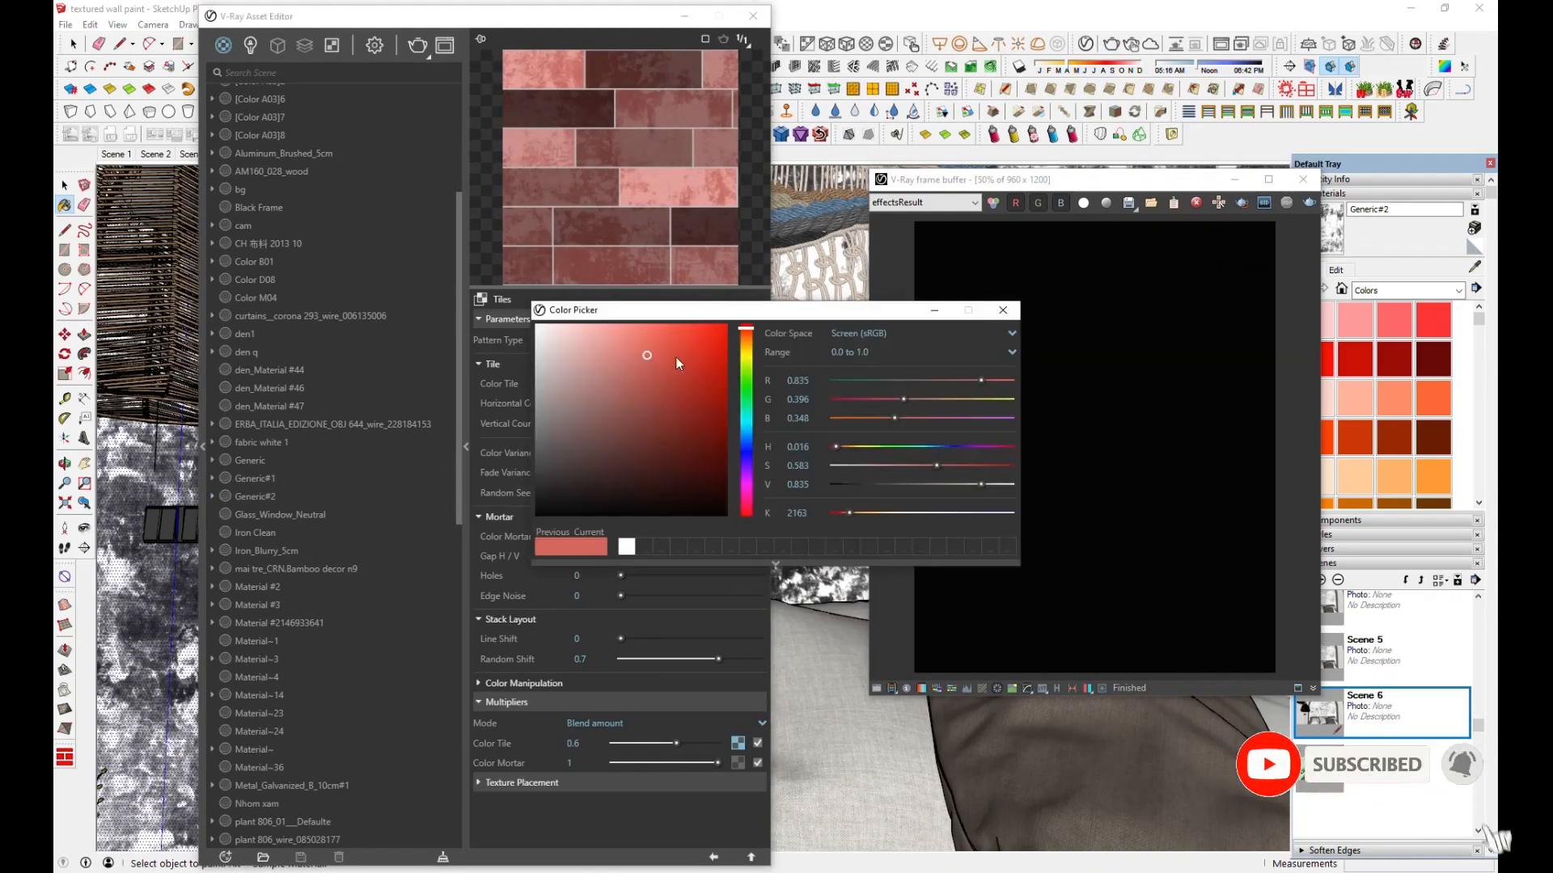
pyautogui.click(744, 342)
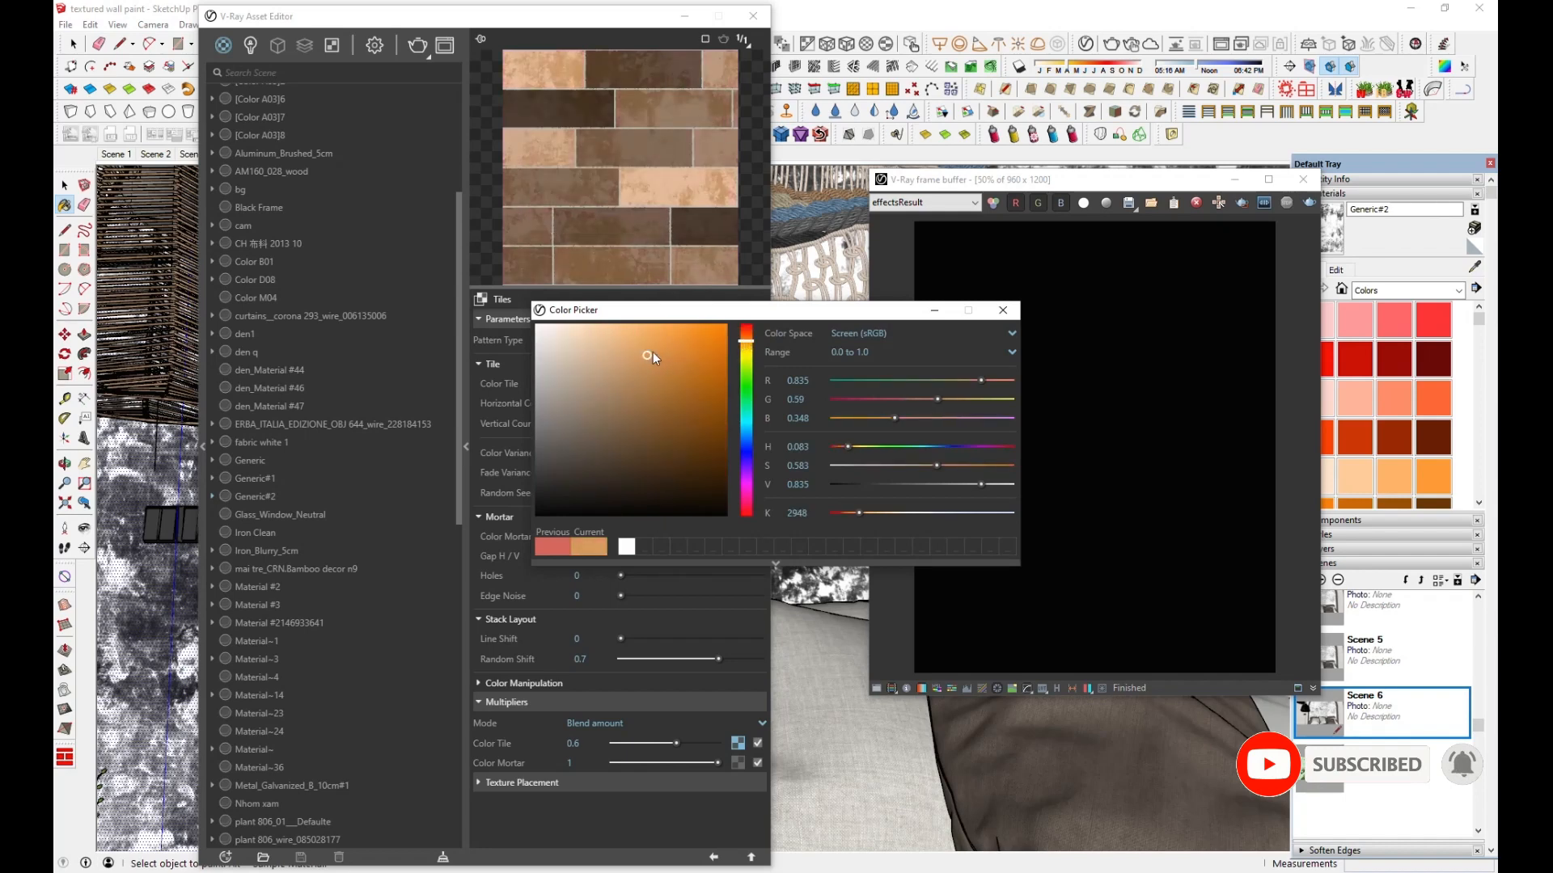
pyautogui.click(1002, 310)
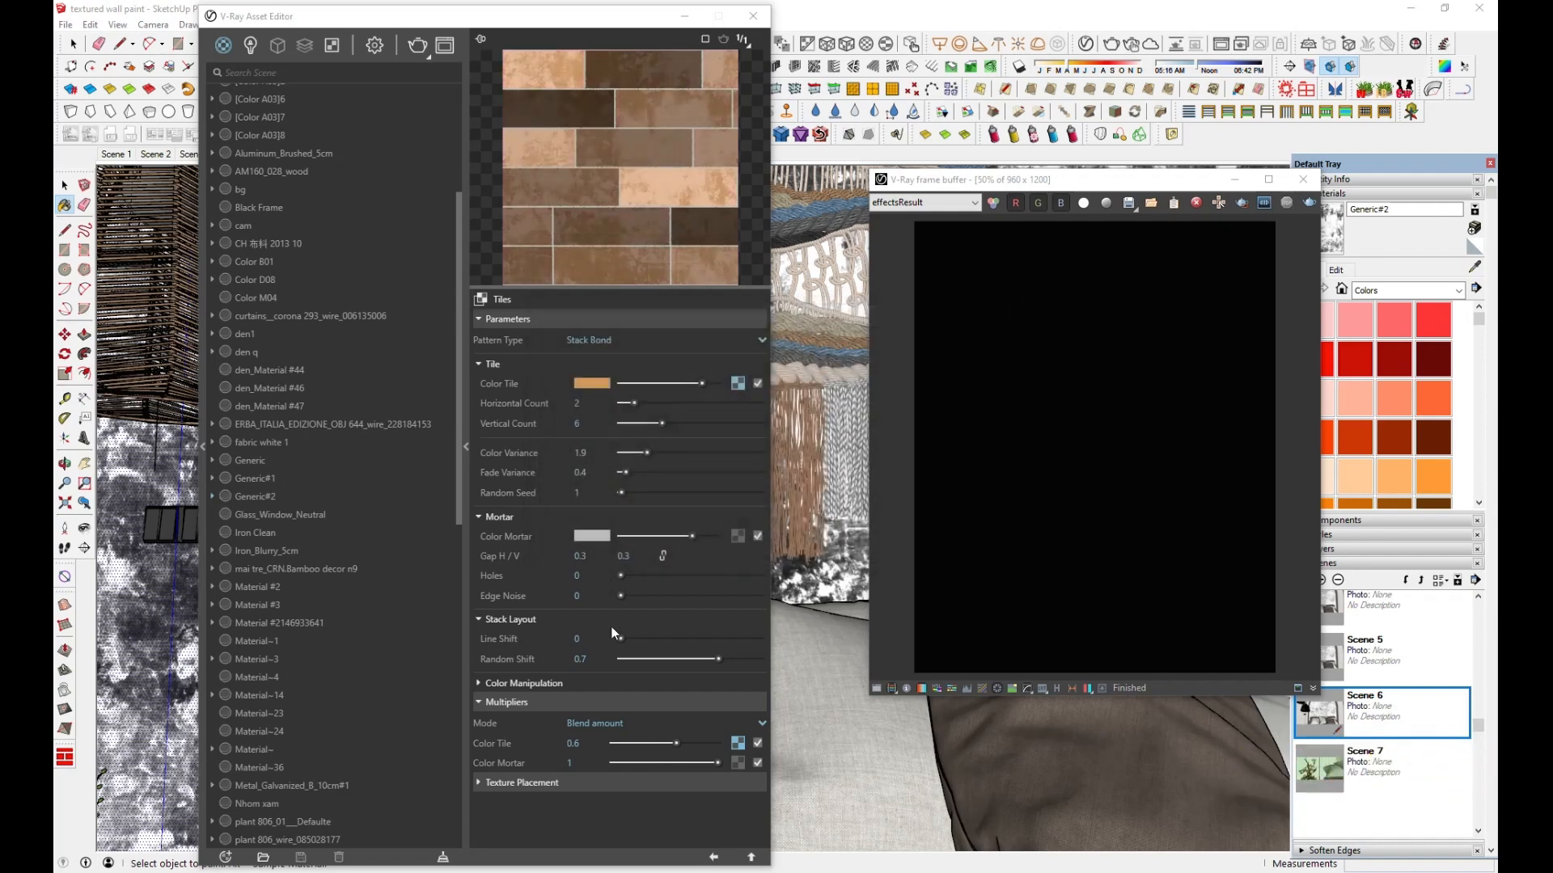
# Try the Multiply mode for the multipliers, return to Blend amount, and set the Color Tile multiplier to 0.49
pyautogui.click(657, 722)
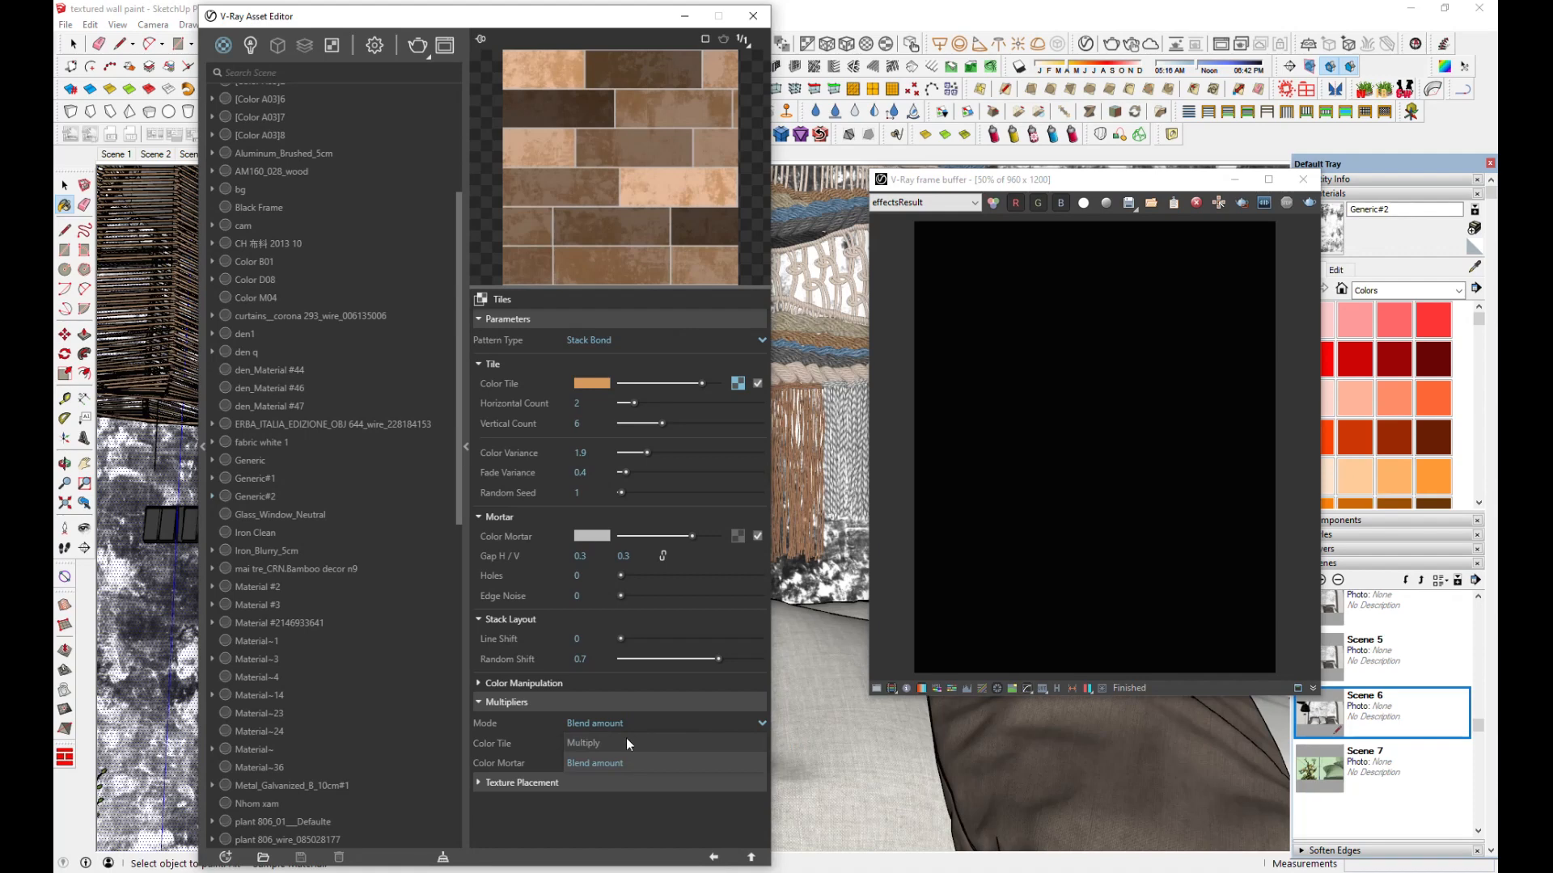
pyautogui.click(584, 746)
pyautogui.click(758, 724)
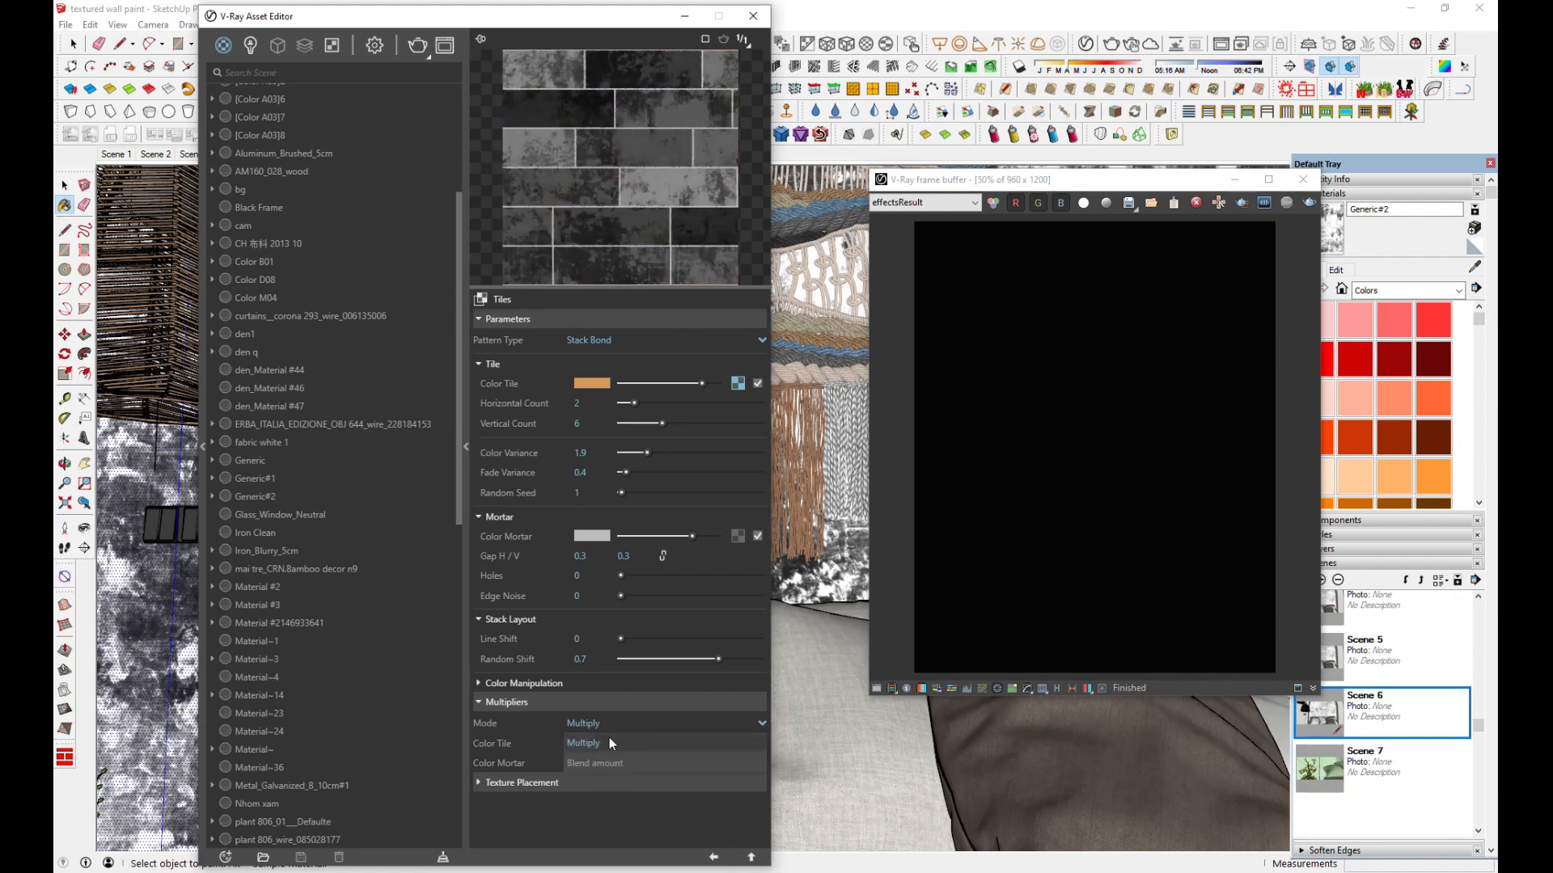
pyautogui.click(591, 765)
pyautogui.moveTo(676, 752)
pyautogui.mouseDown()
pyautogui.moveTo(652, 750)
pyautogui.moveTo(672, 744)
pyautogui.mouseUp()
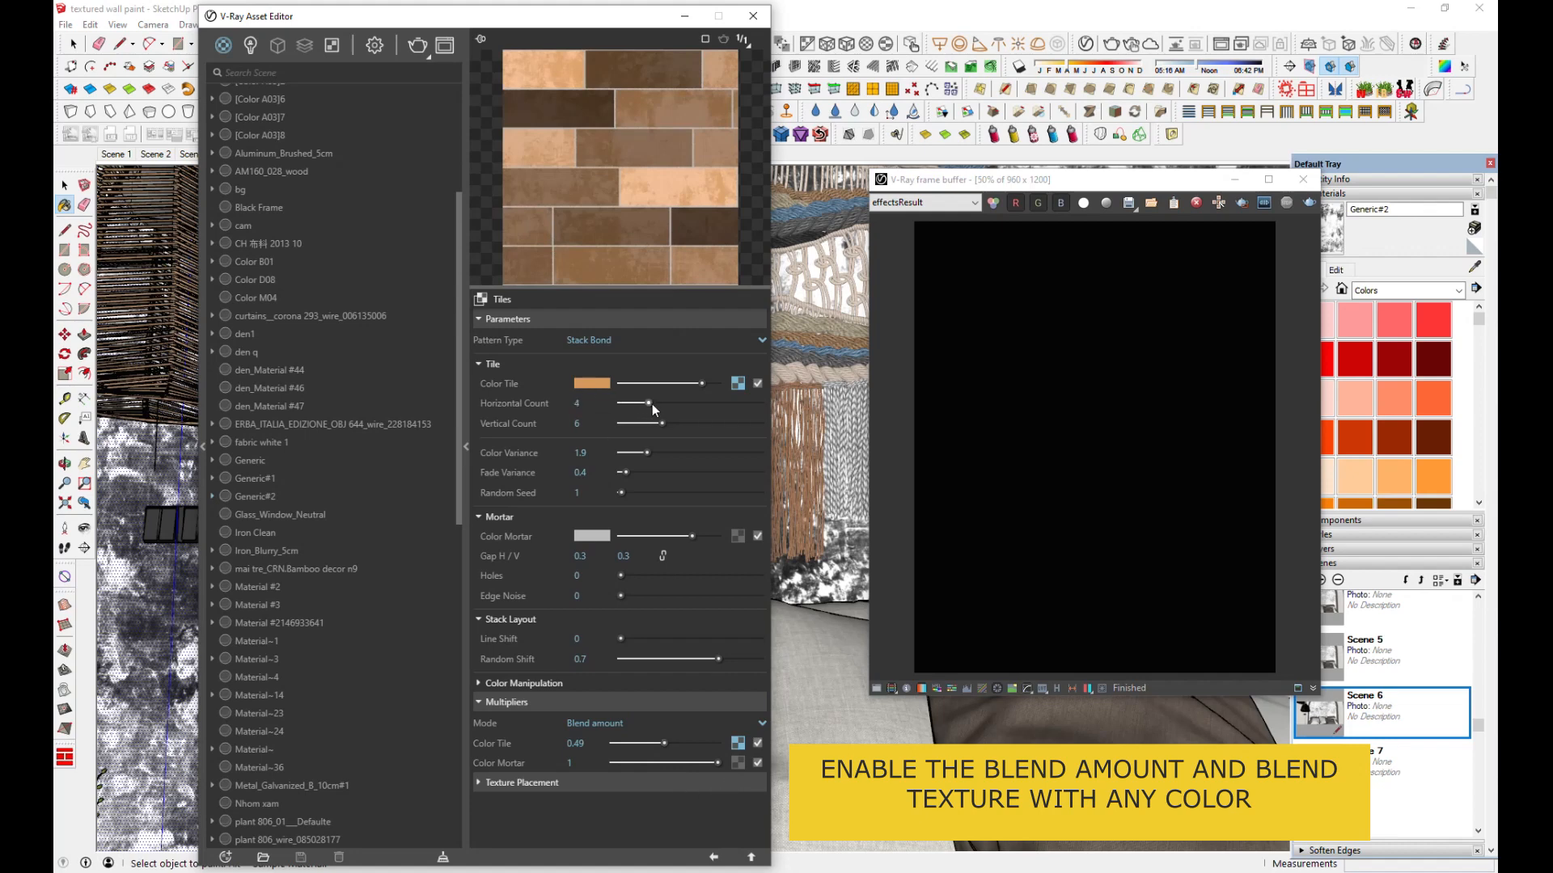
# Try different horizontal counts for the Stack Bond tiles and settle on 2
pyautogui.moveTo(621, 405); pyautogui.dragTo(614, 404)
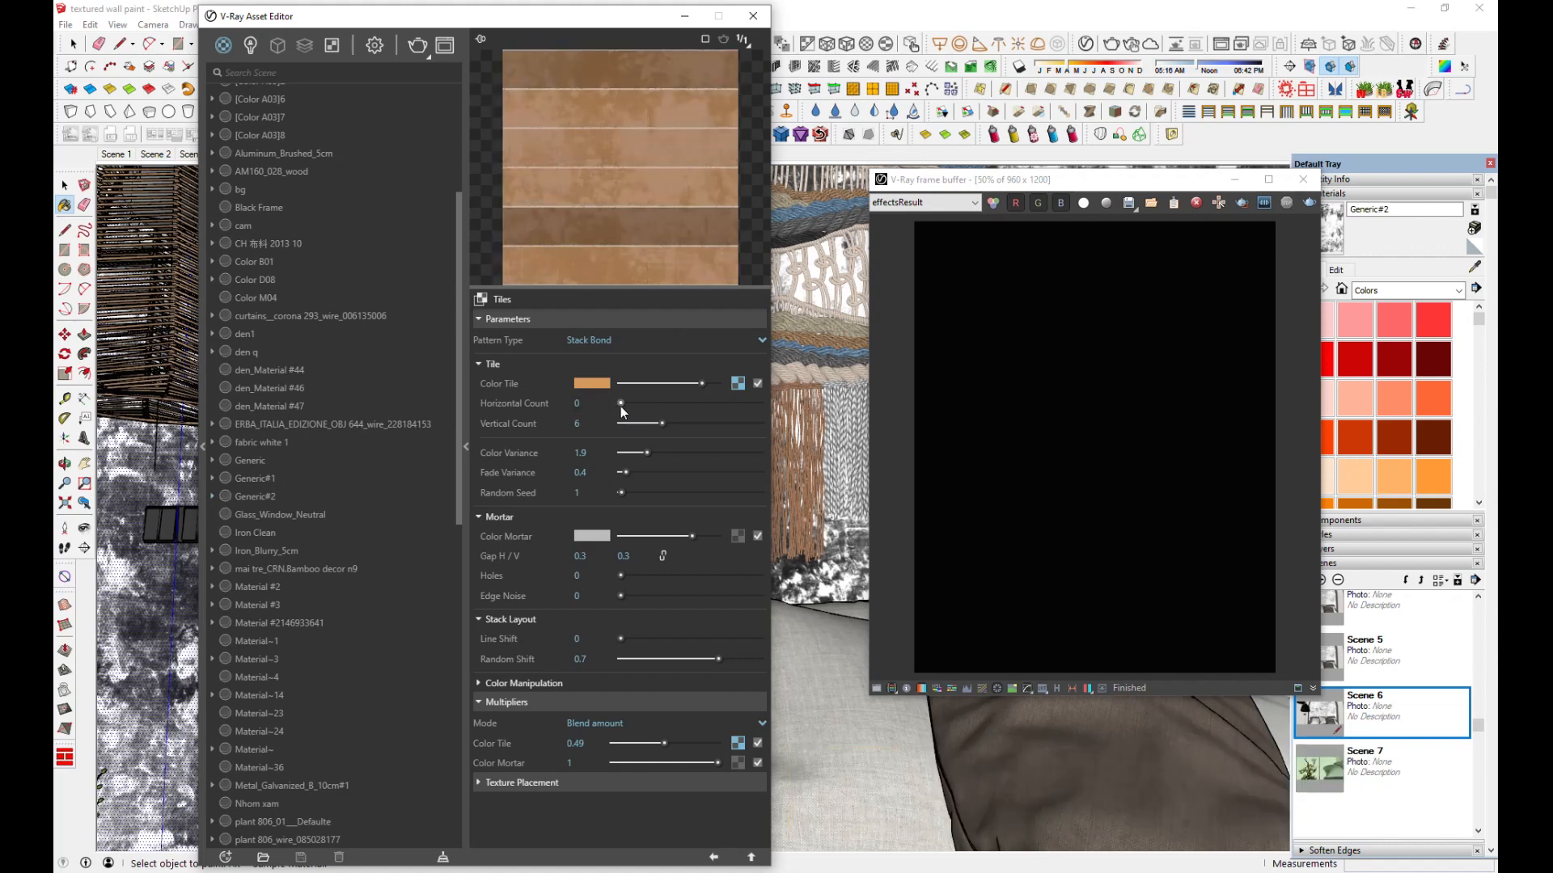
pyautogui.click(625, 404)
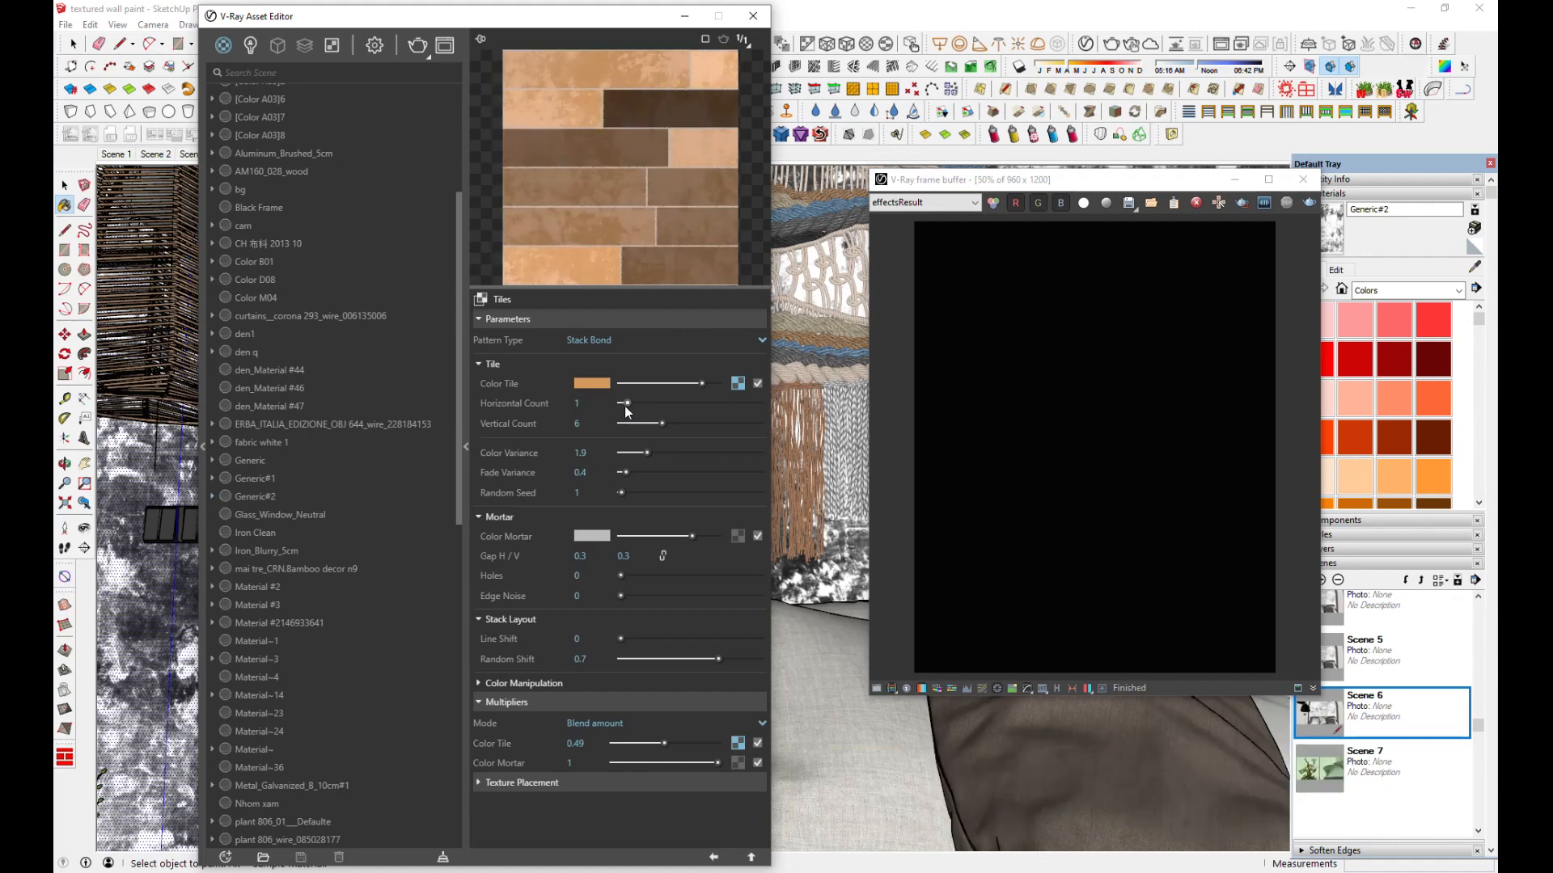
pyautogui.moveTo(624, 406); pyautogui.dragTo(634, 406)
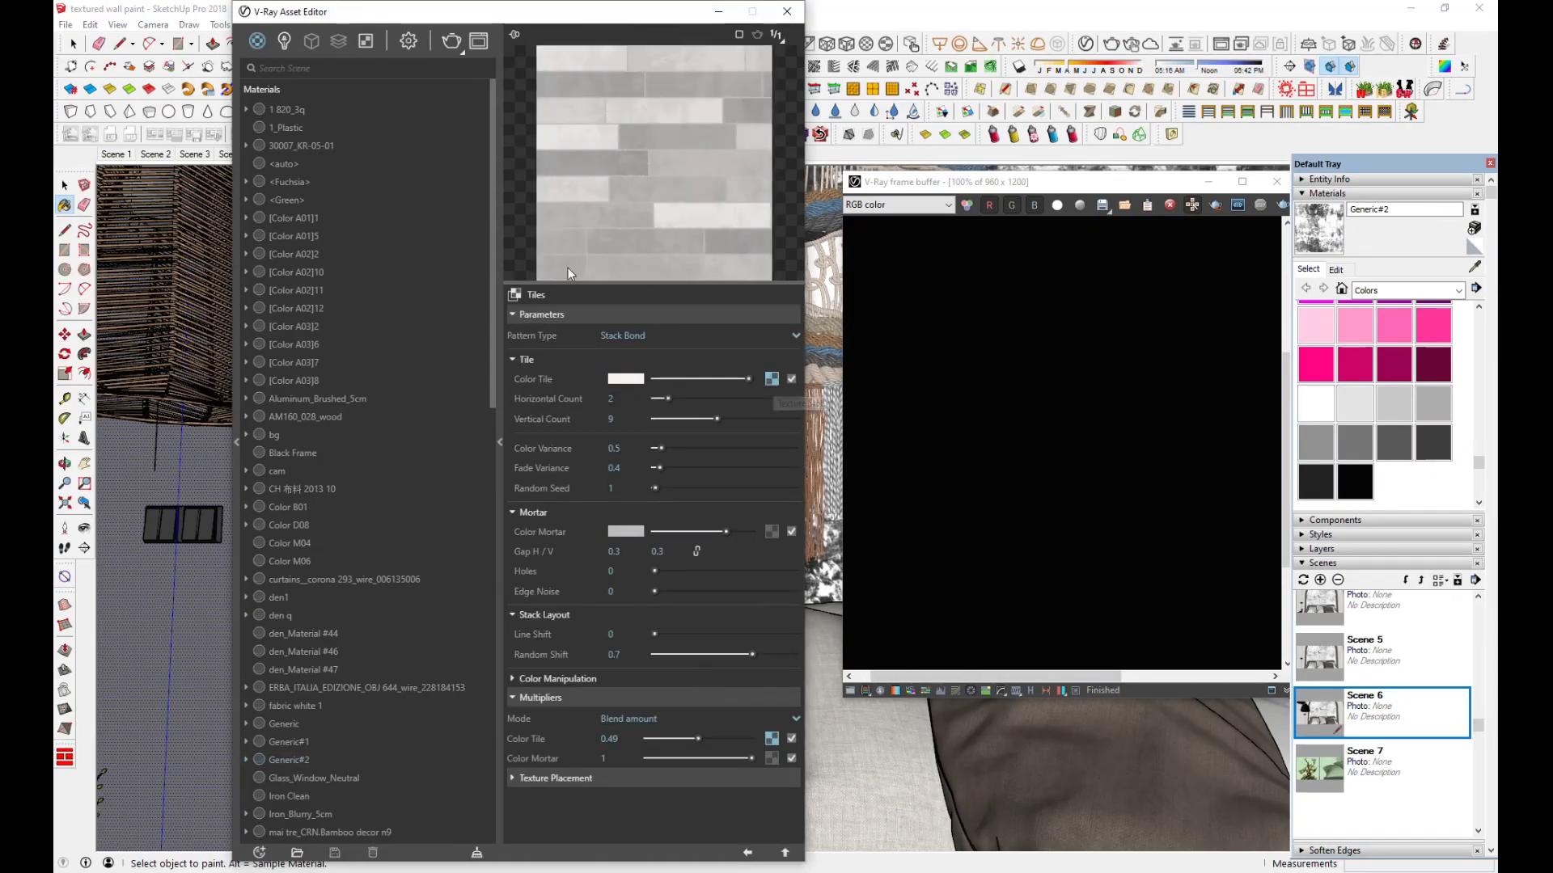
# Set the tile color to a warm off-white with R 0.941, G 0.914 and B 0.888
pyautogui.click(625, 378)
pyautogui.moveTo(615, 385)
pyautogui.mouseDown()
pyautogui.moveTo(580, 353)
pyautogui.moveTo(593, 421)
pyautogui.moveTo(568, 425)
pyautogui.moveTo(546, 335)
pyautogui.mouseUp()
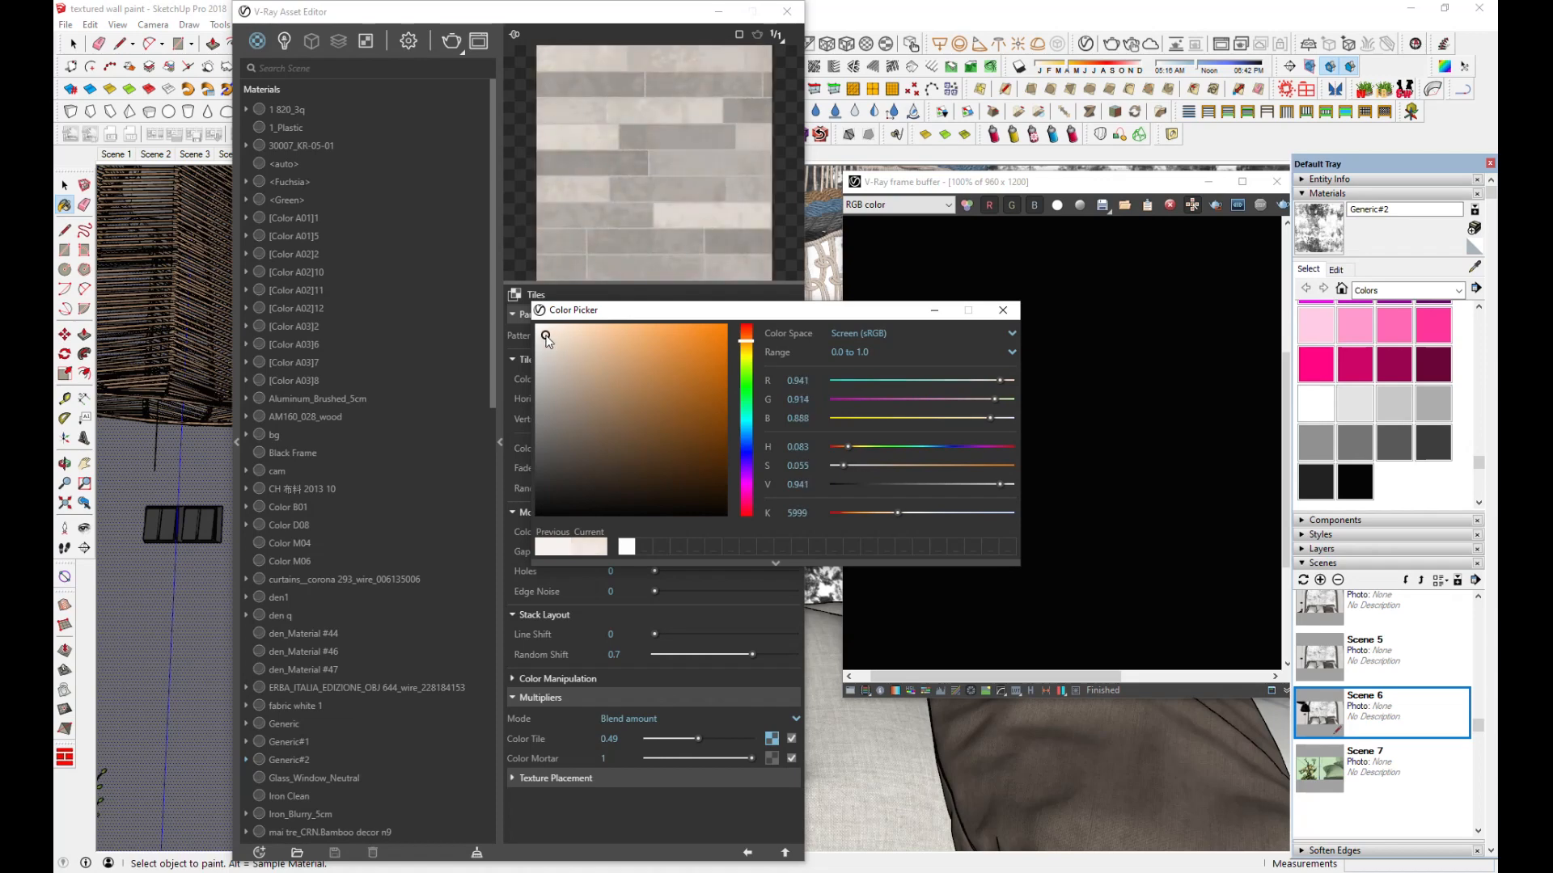
pyautogui.click(1003, 309)
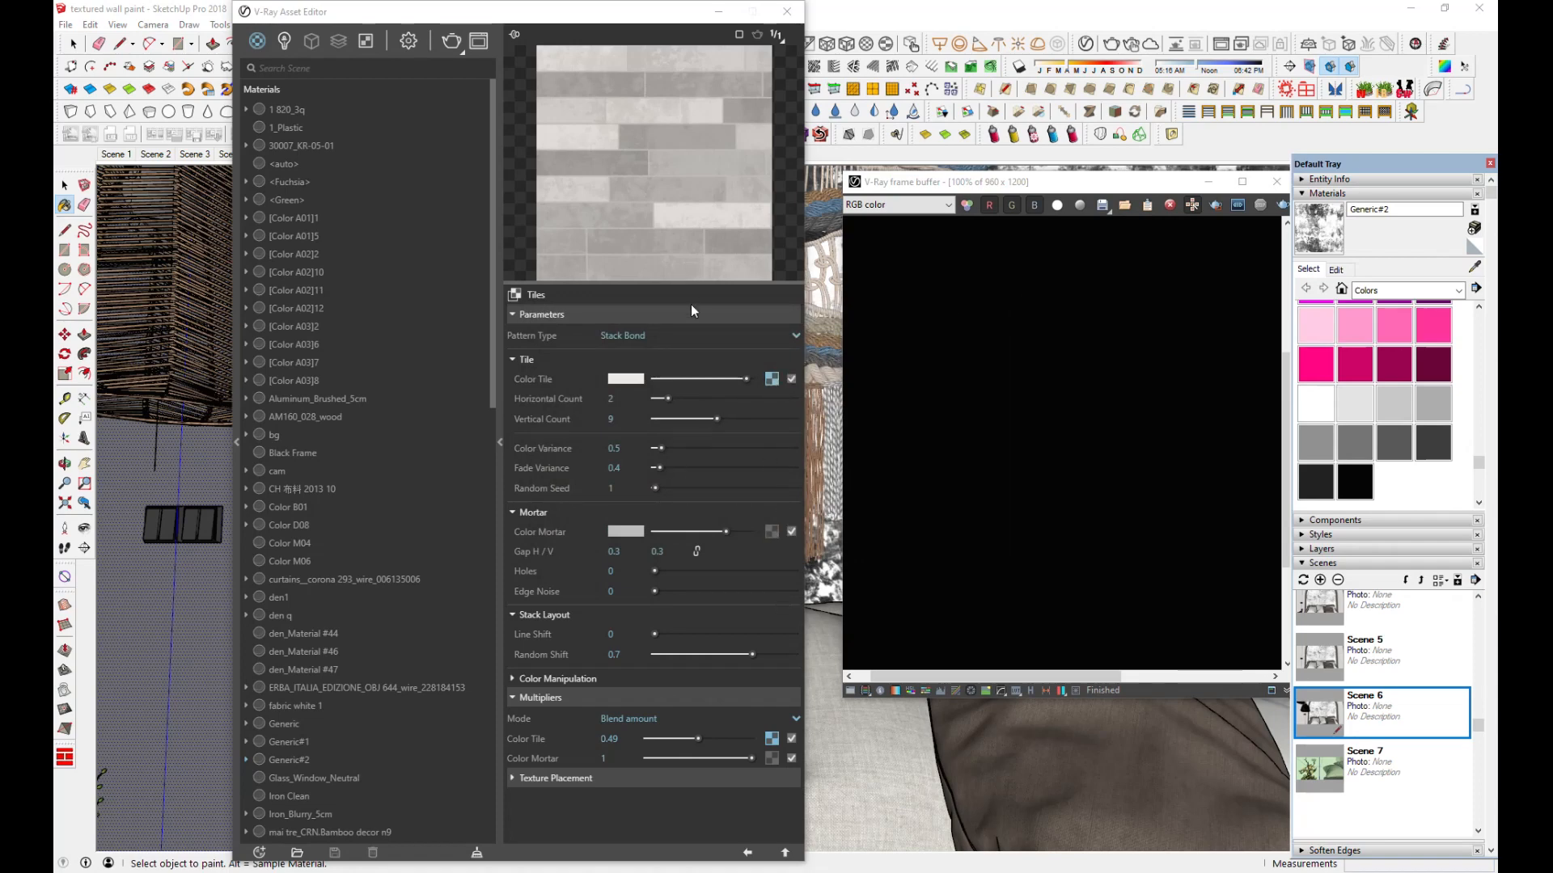
# Copy the Tiles texture from the Generic#2 material's diffuse slot and paste it as a copy into the bump map slot
pyautogui.click(747, 852)
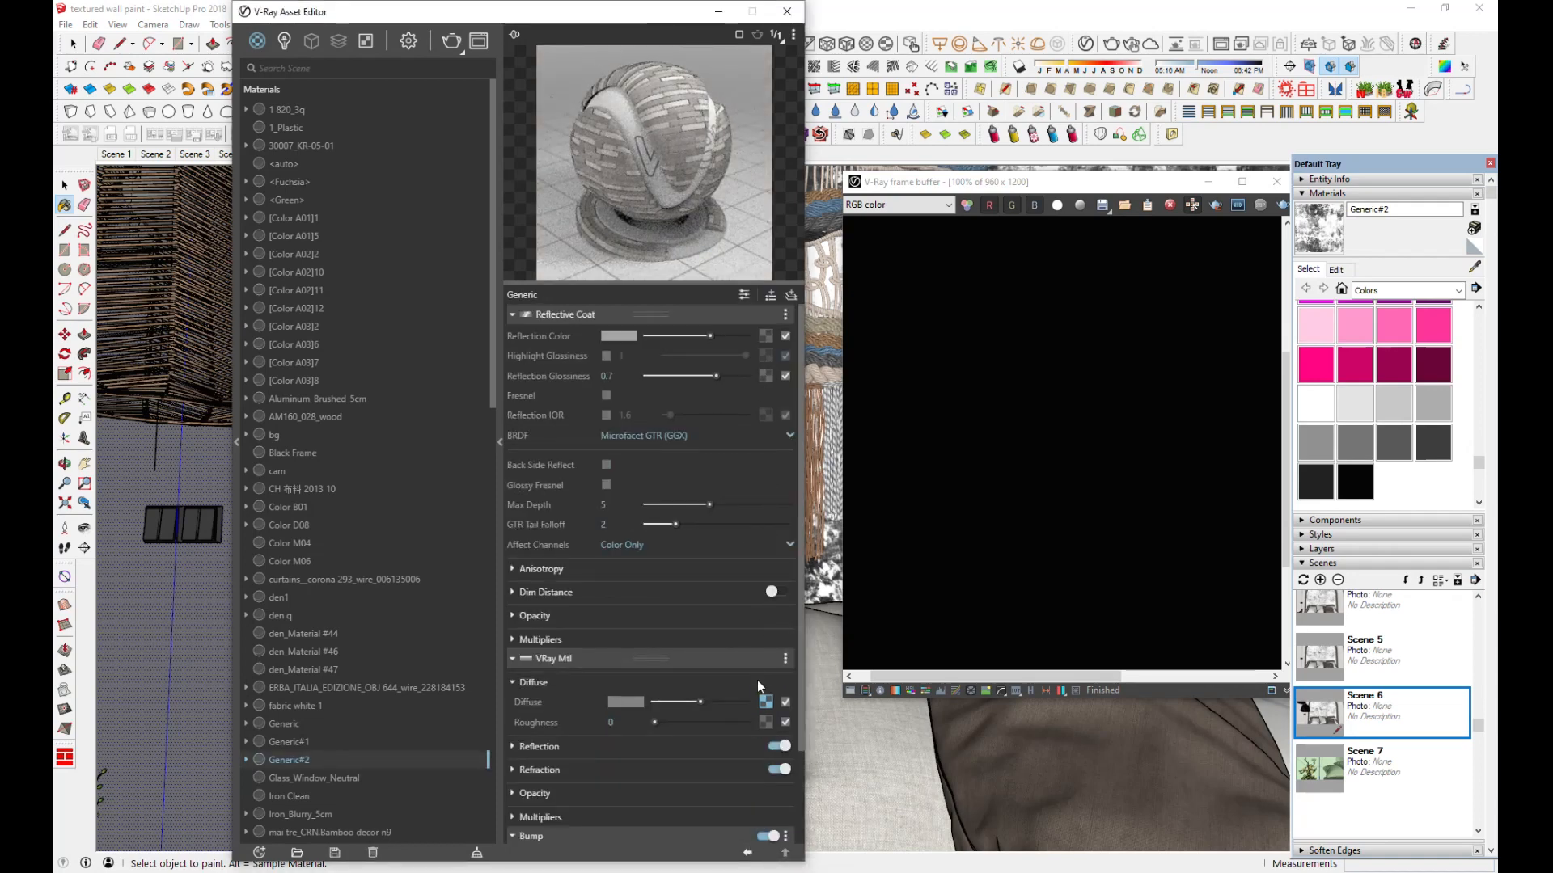
pyautogui.rightClick(765, 701)
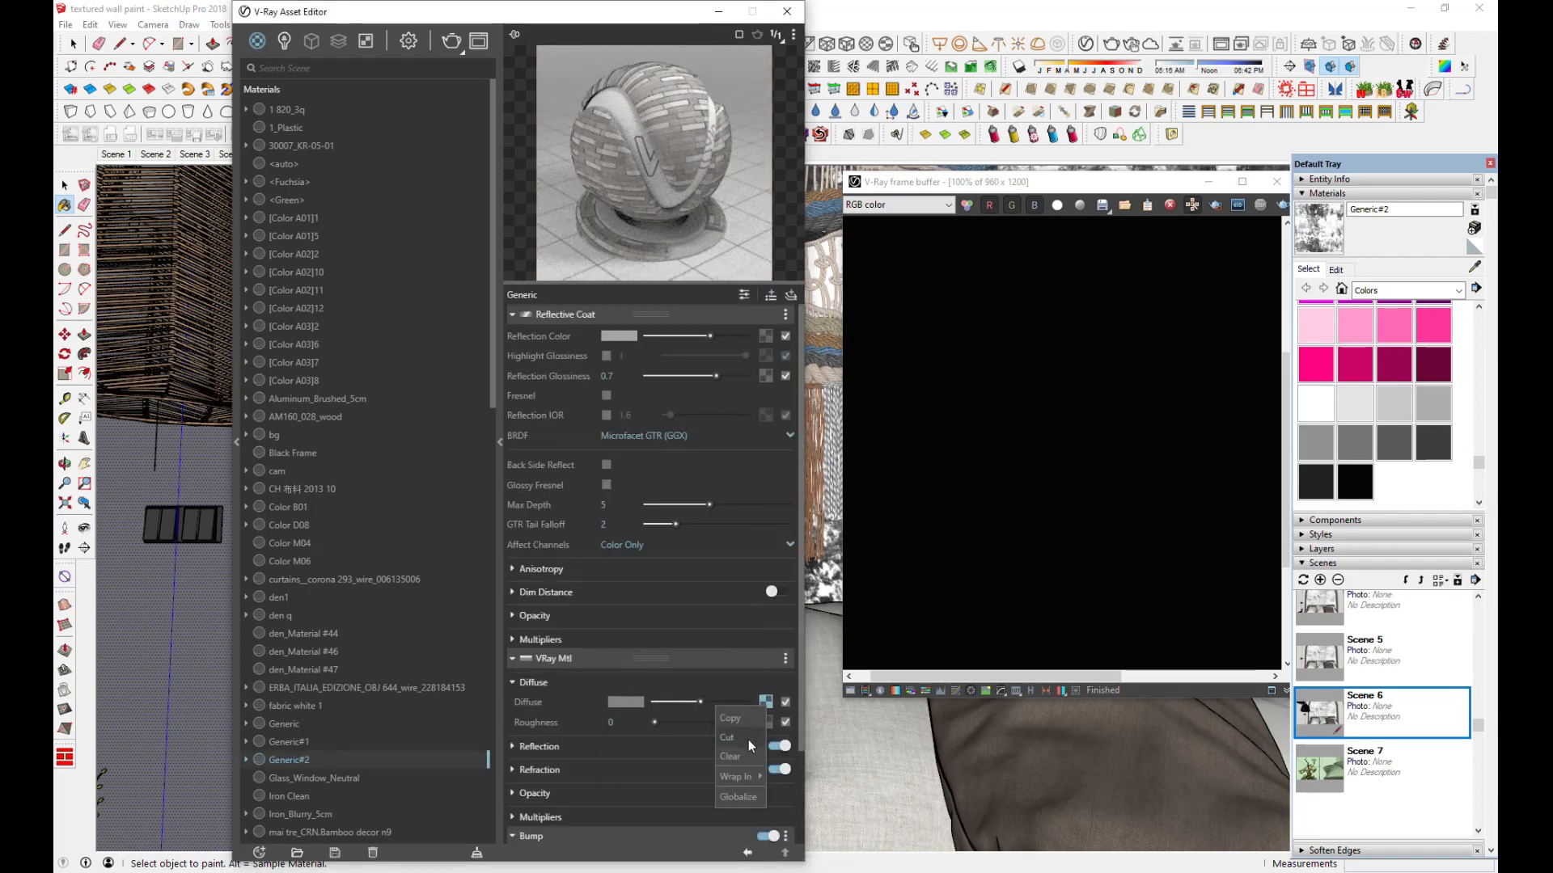
pyautogui.click(743, 719)
pyautogui.scroll(-3, 708, 638)
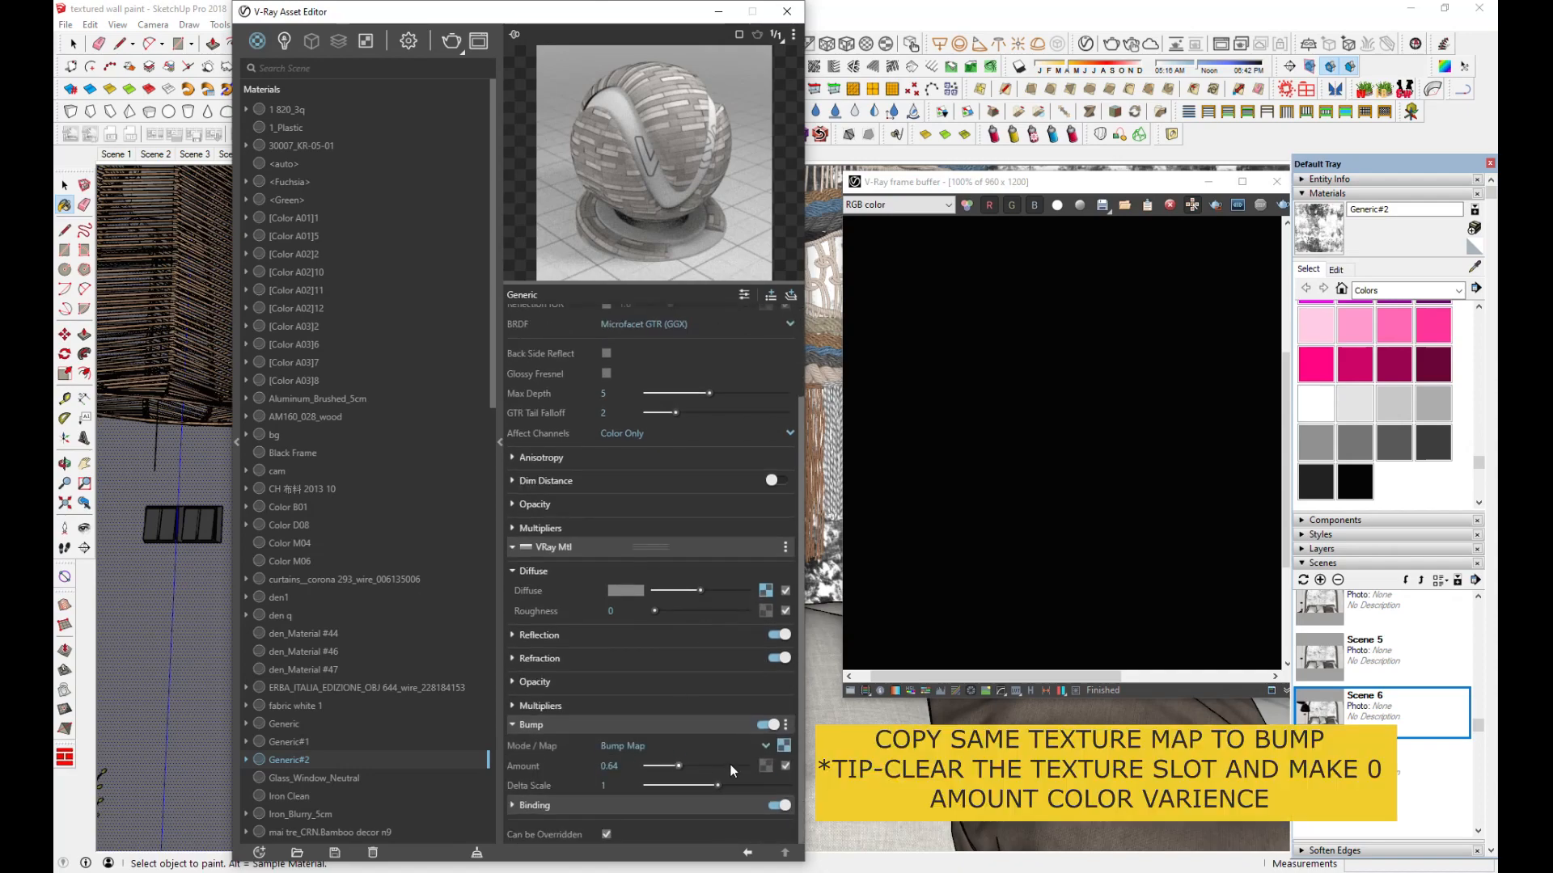
pyautogui.rightClick(783, 745)
pyautogui.click(750, 623)
# In the bump map's Tiles texture, clear the Color Tile texture and set both color variance and fade variance to 0
pyautogui.click(785, 750)
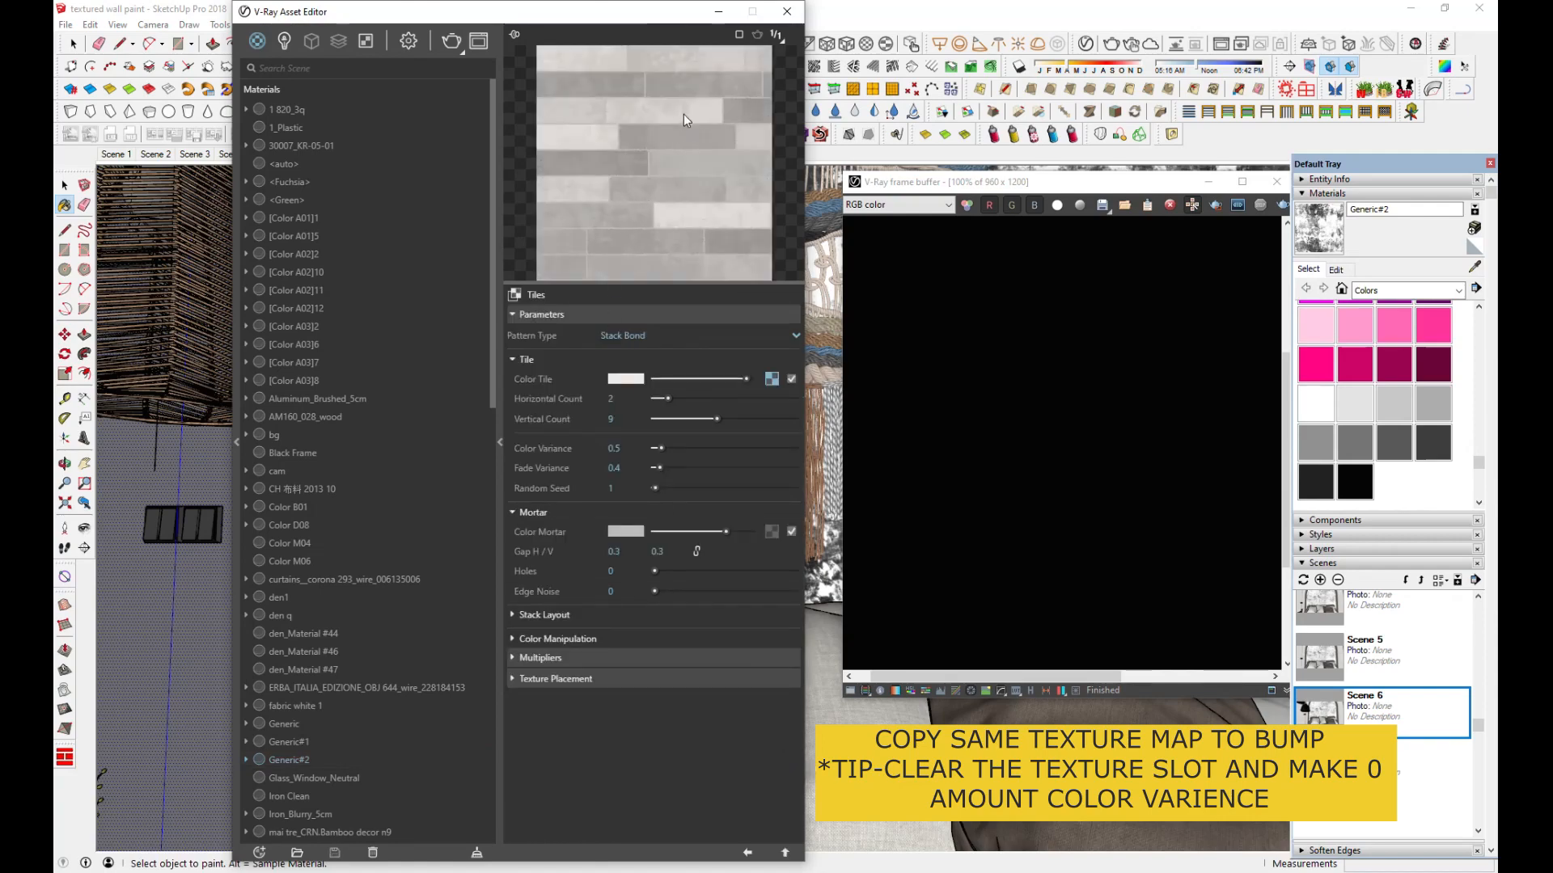
pyautogui.rightClick(768, 380)
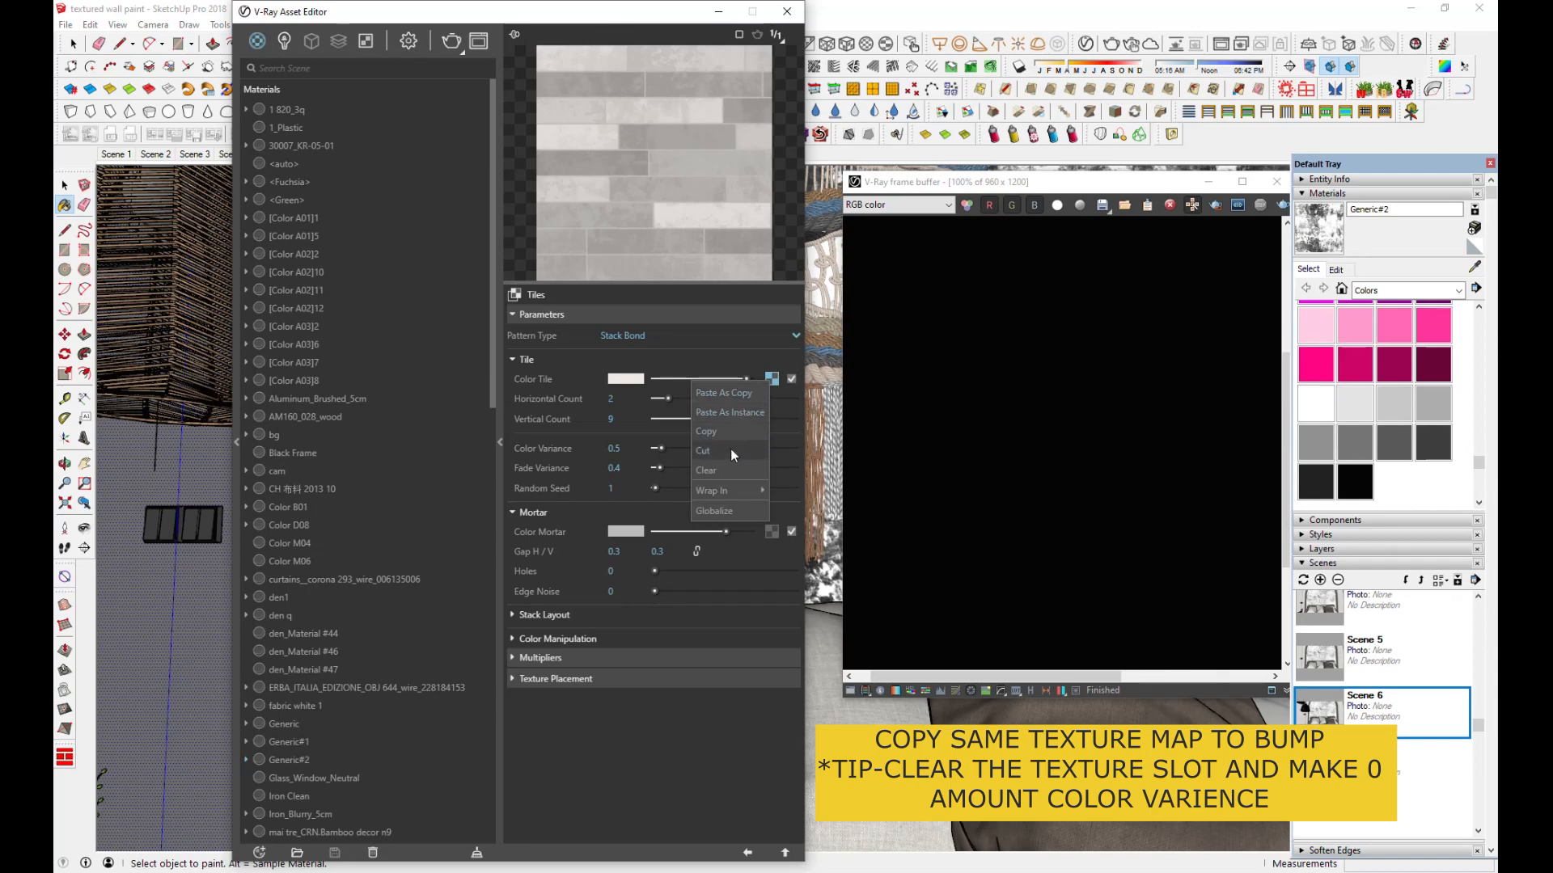
pyautogui.click(730, 471)
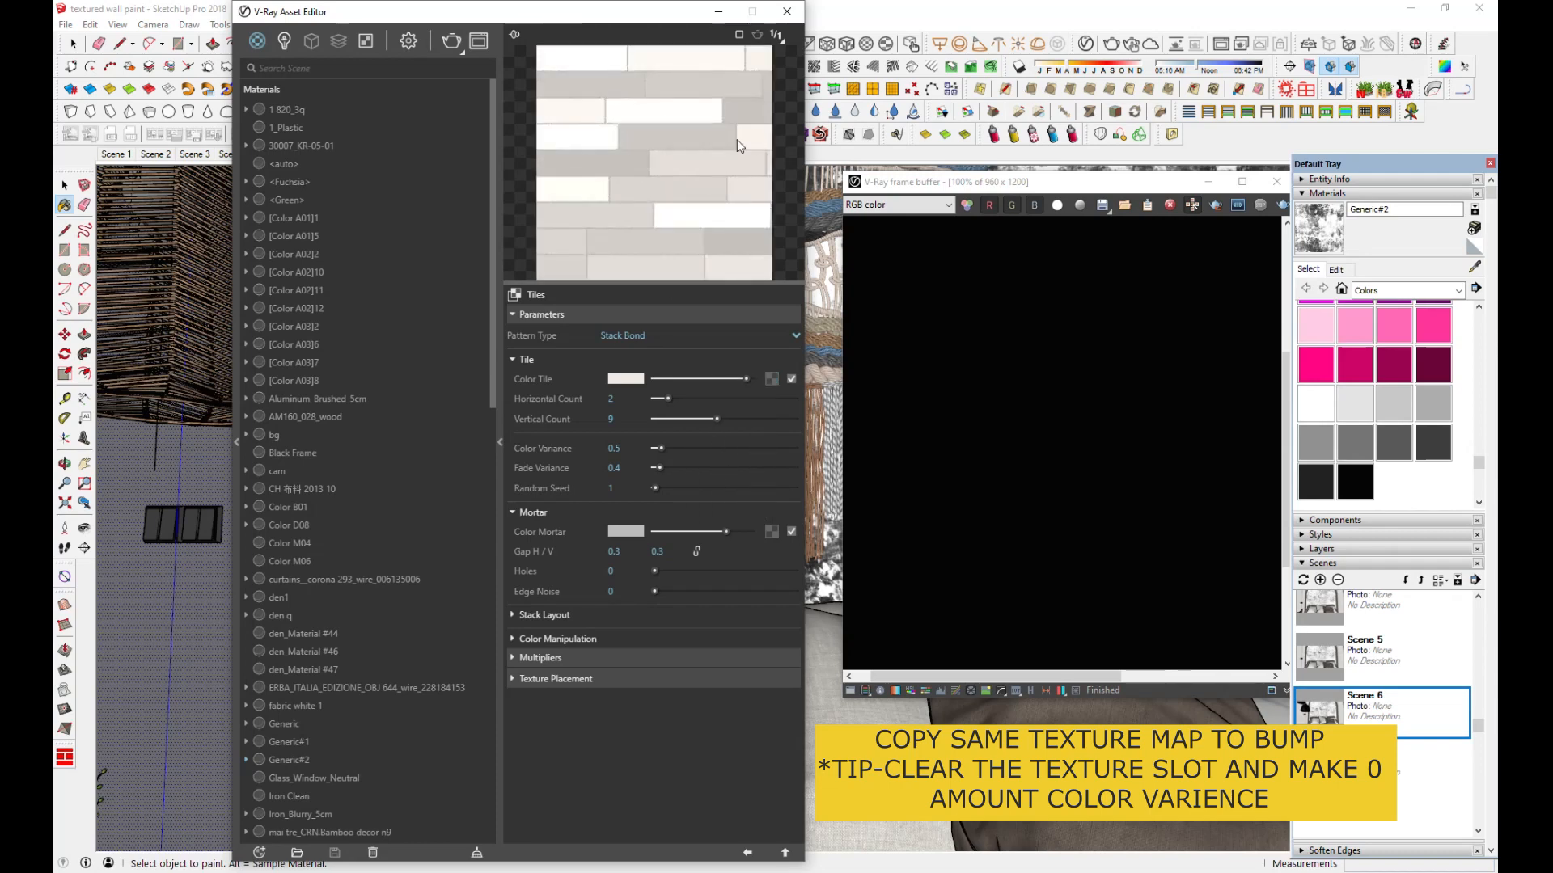
pyautogui.moveTo(659, 448); pyautogui.dragTo(648, 449)
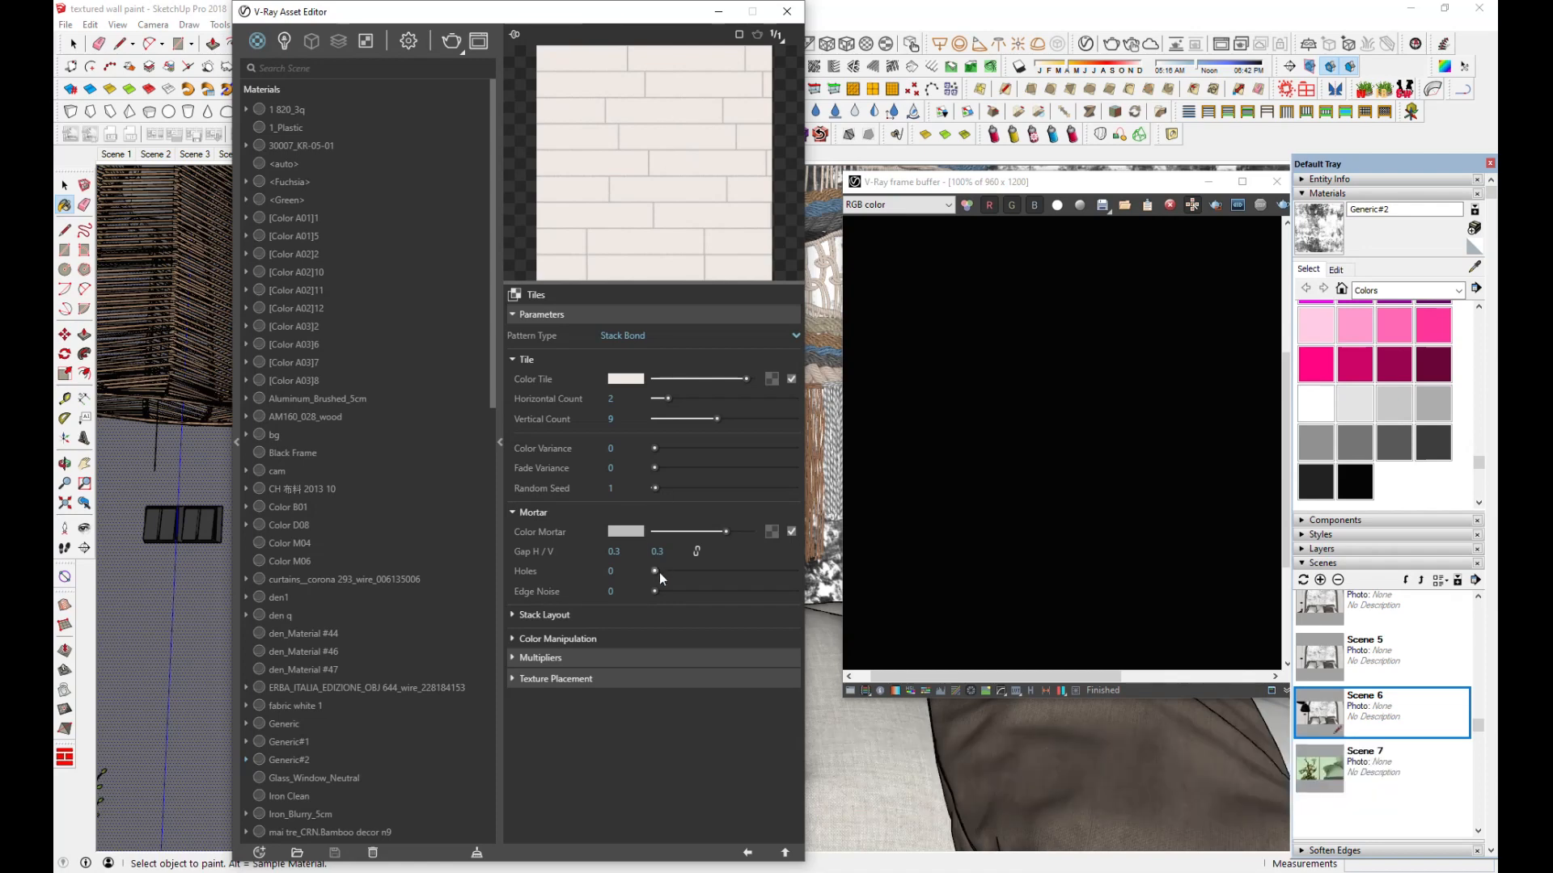
pyautogui.click(745, 854)
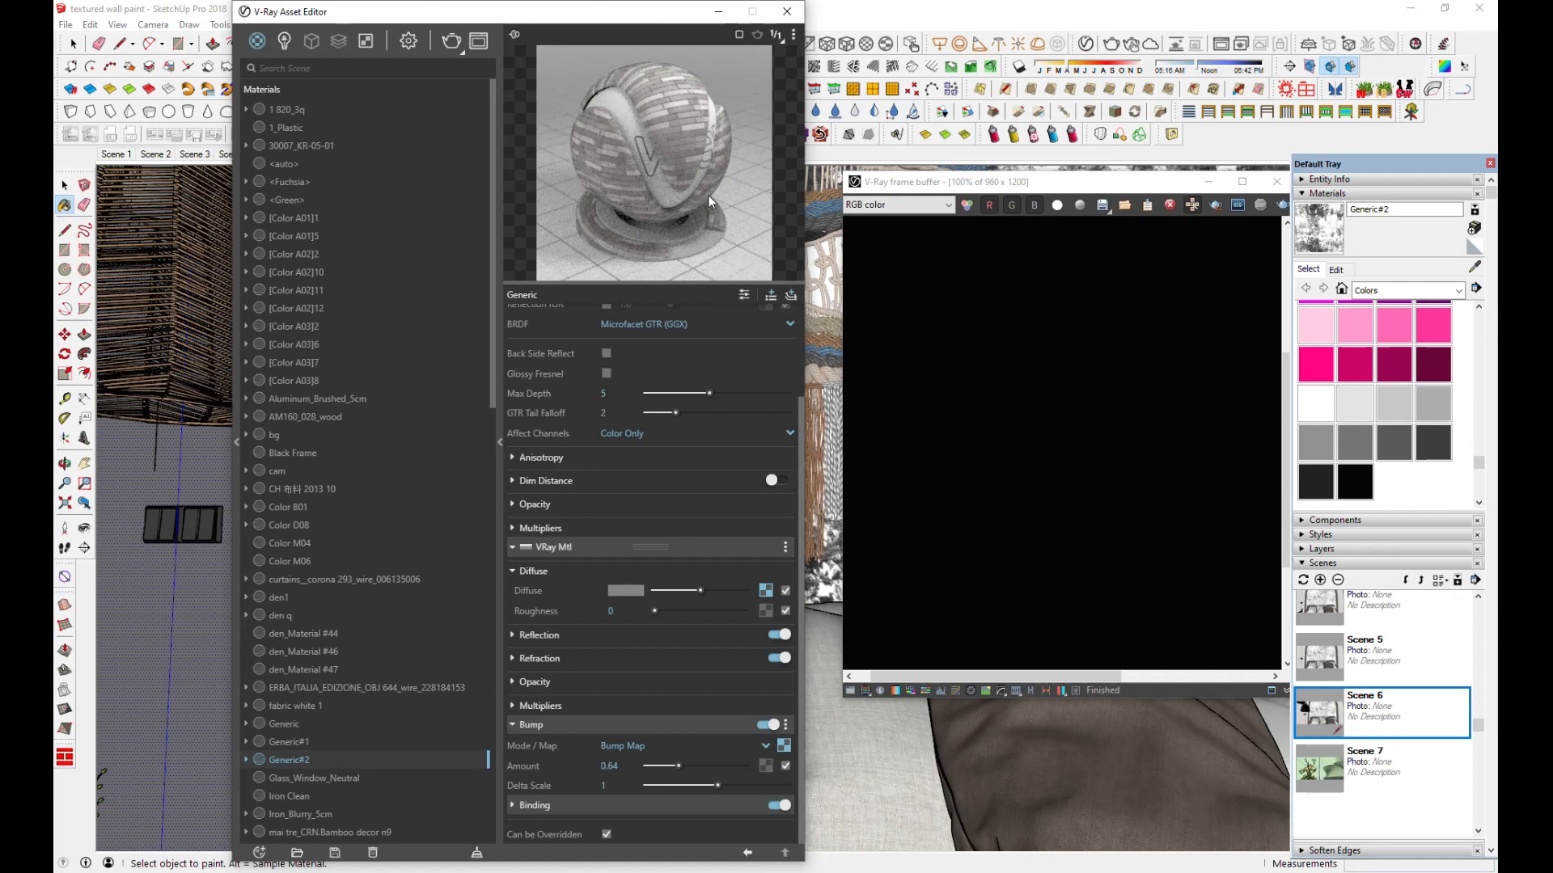
# Render the scene and inspect the tiled wall closely in the frame buffer
pyautogui.click(1110, 46)
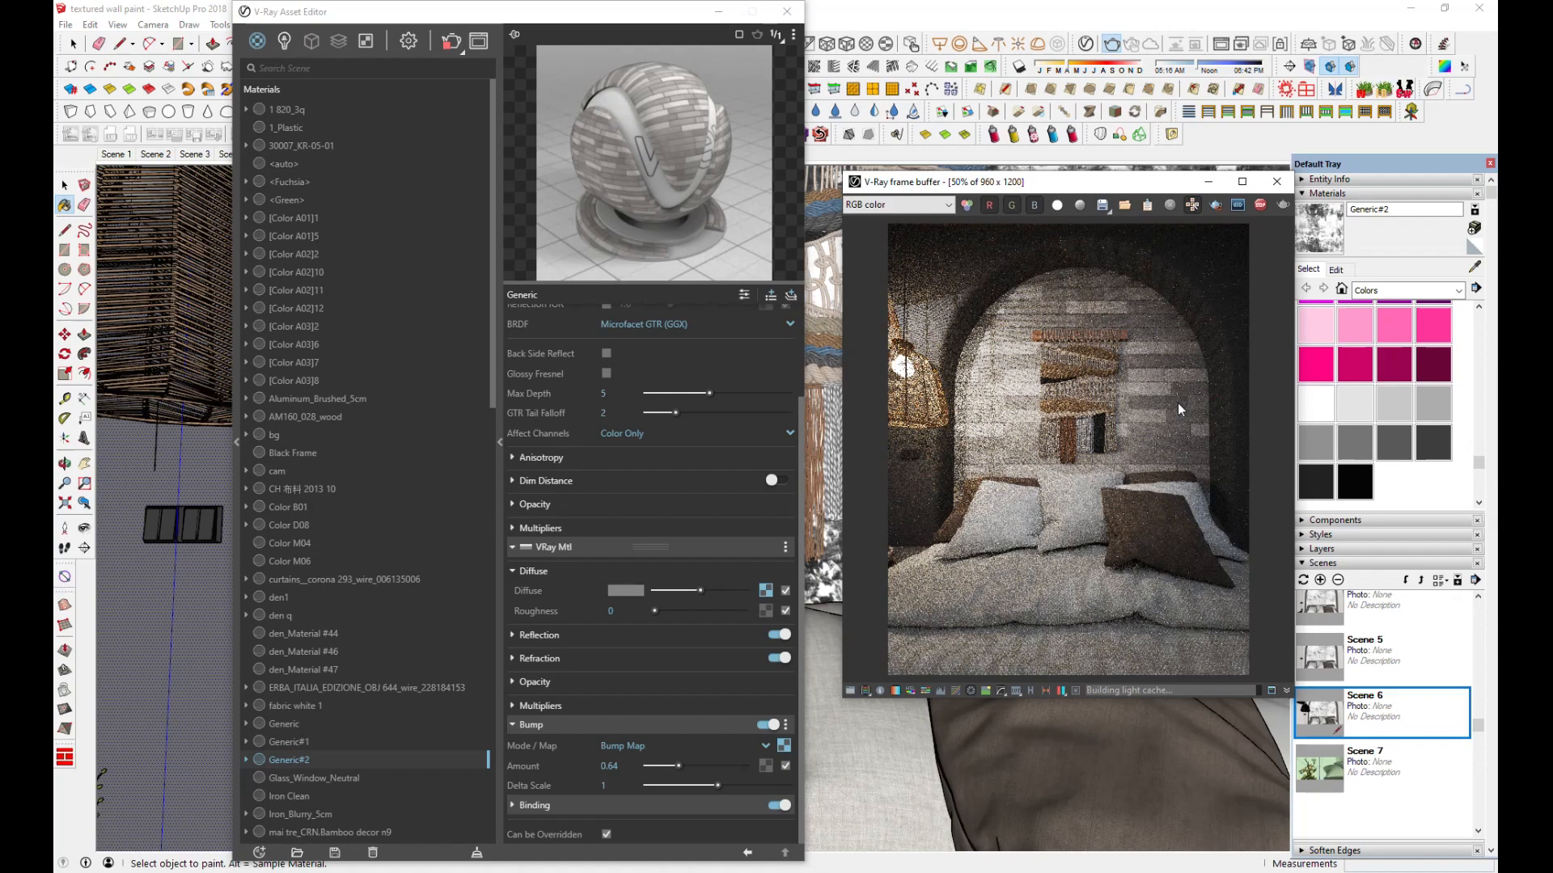
pyautogui.scroll(1, 1178, 402)
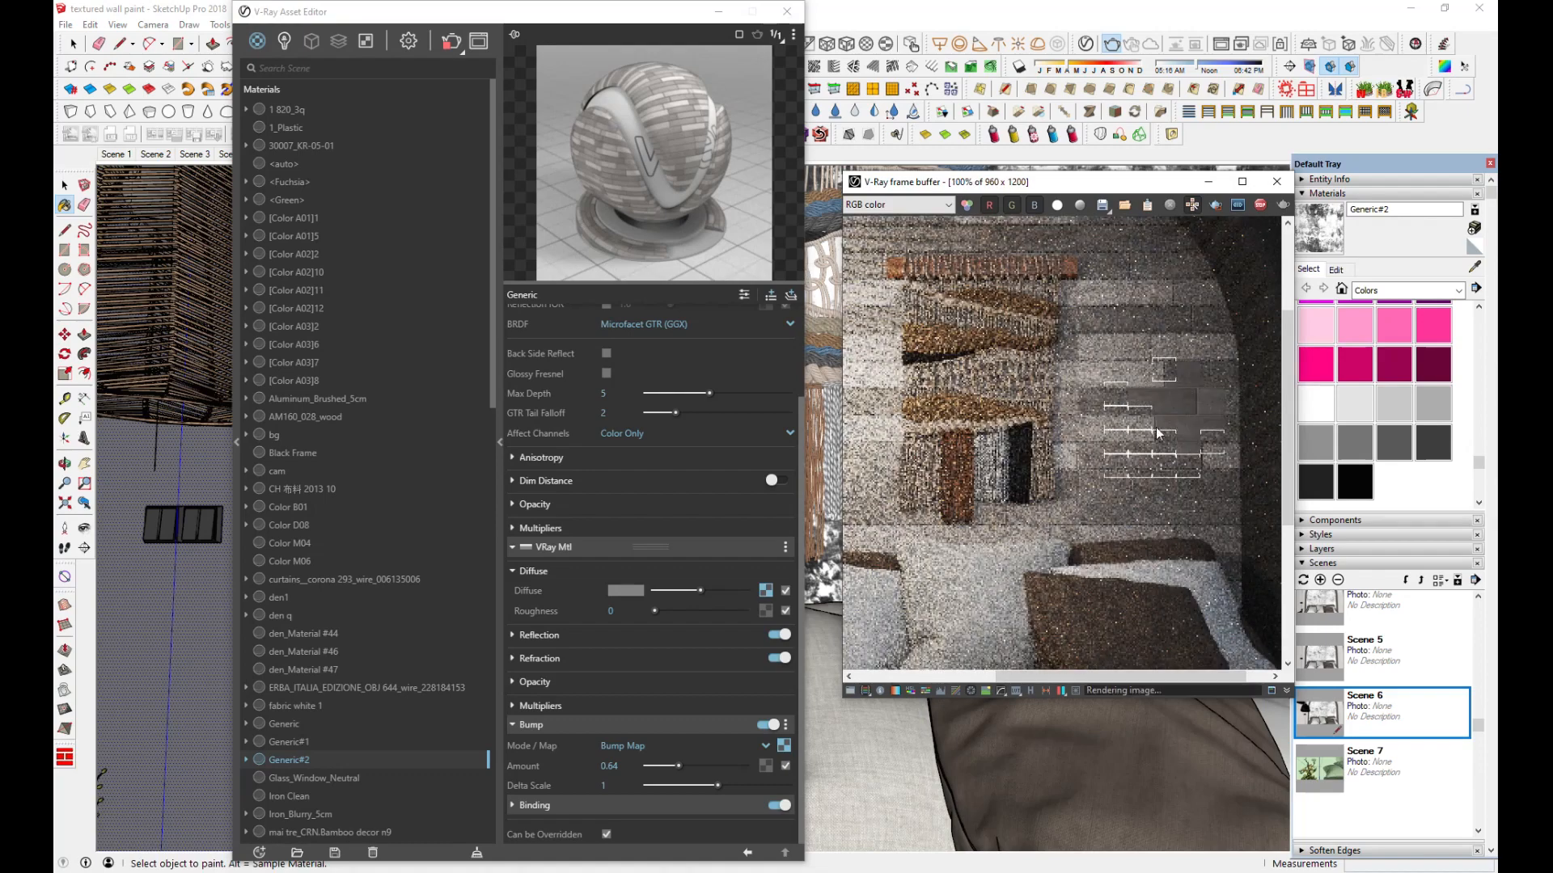
pyautogui.scroll(1, 1167, 403)
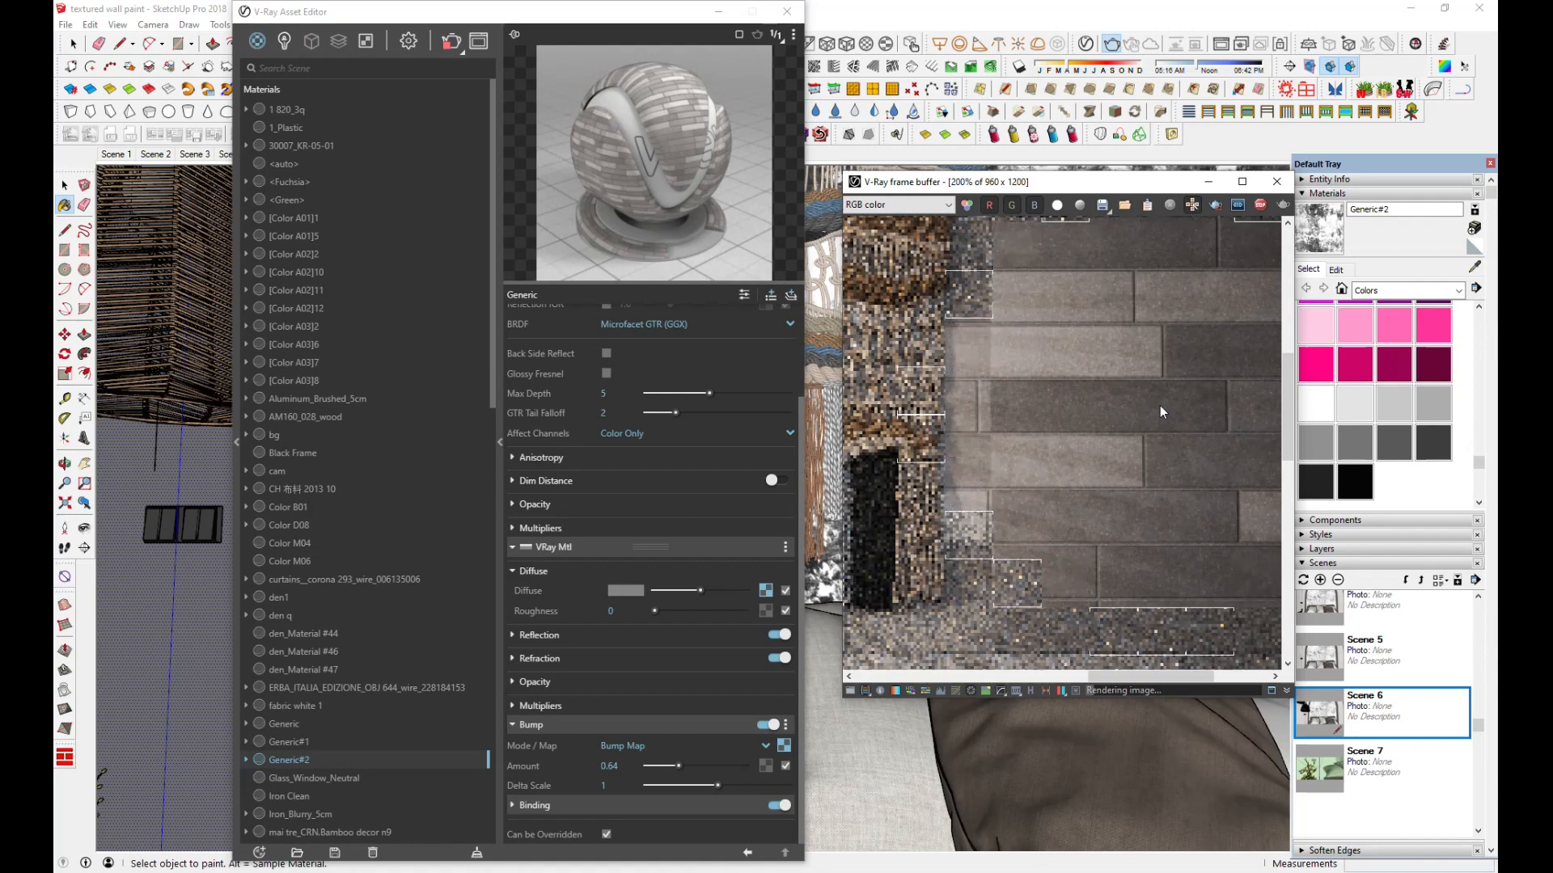
pyautogui.scroll(-1, 1160, 405)
pyautogui.scroll(-1, 1131, 423)
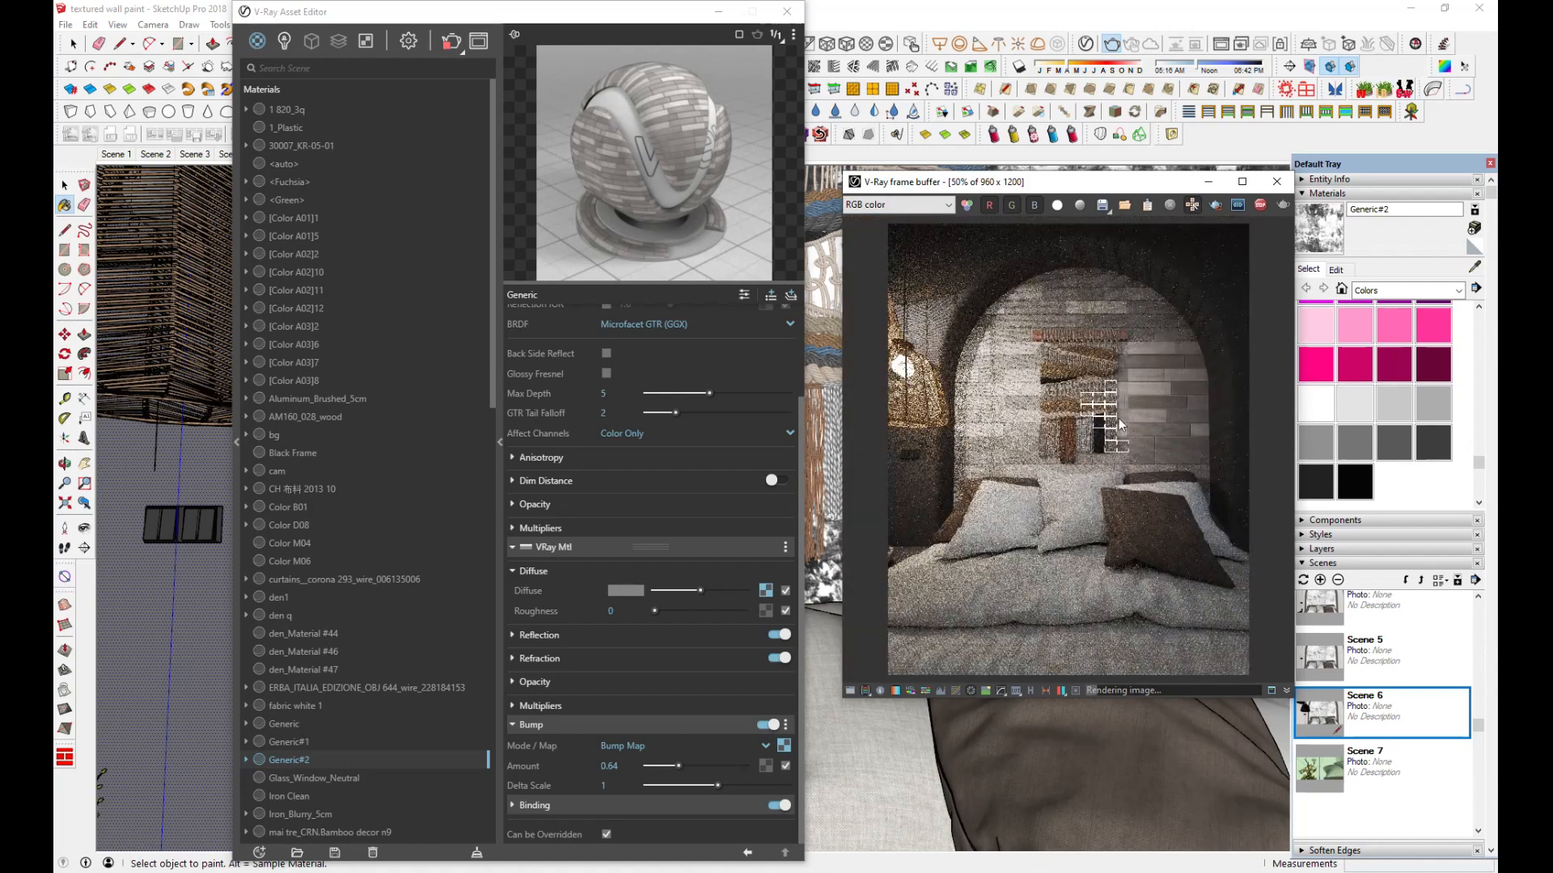
pyautogui.scroll(1, 980, 429)
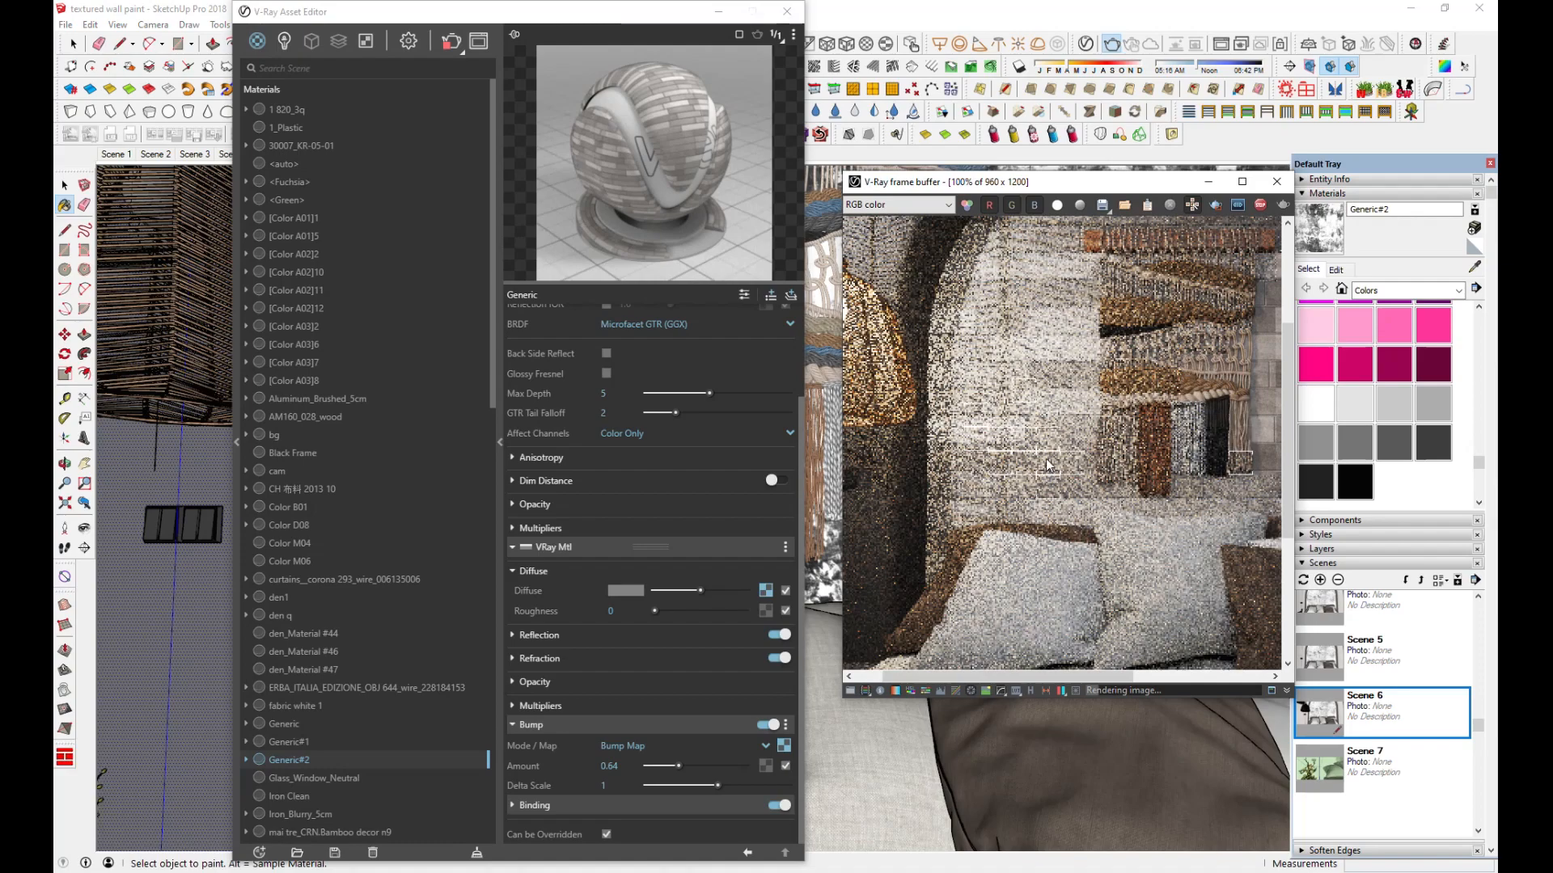
pyautogui.scroll(-1, 1047, 465)
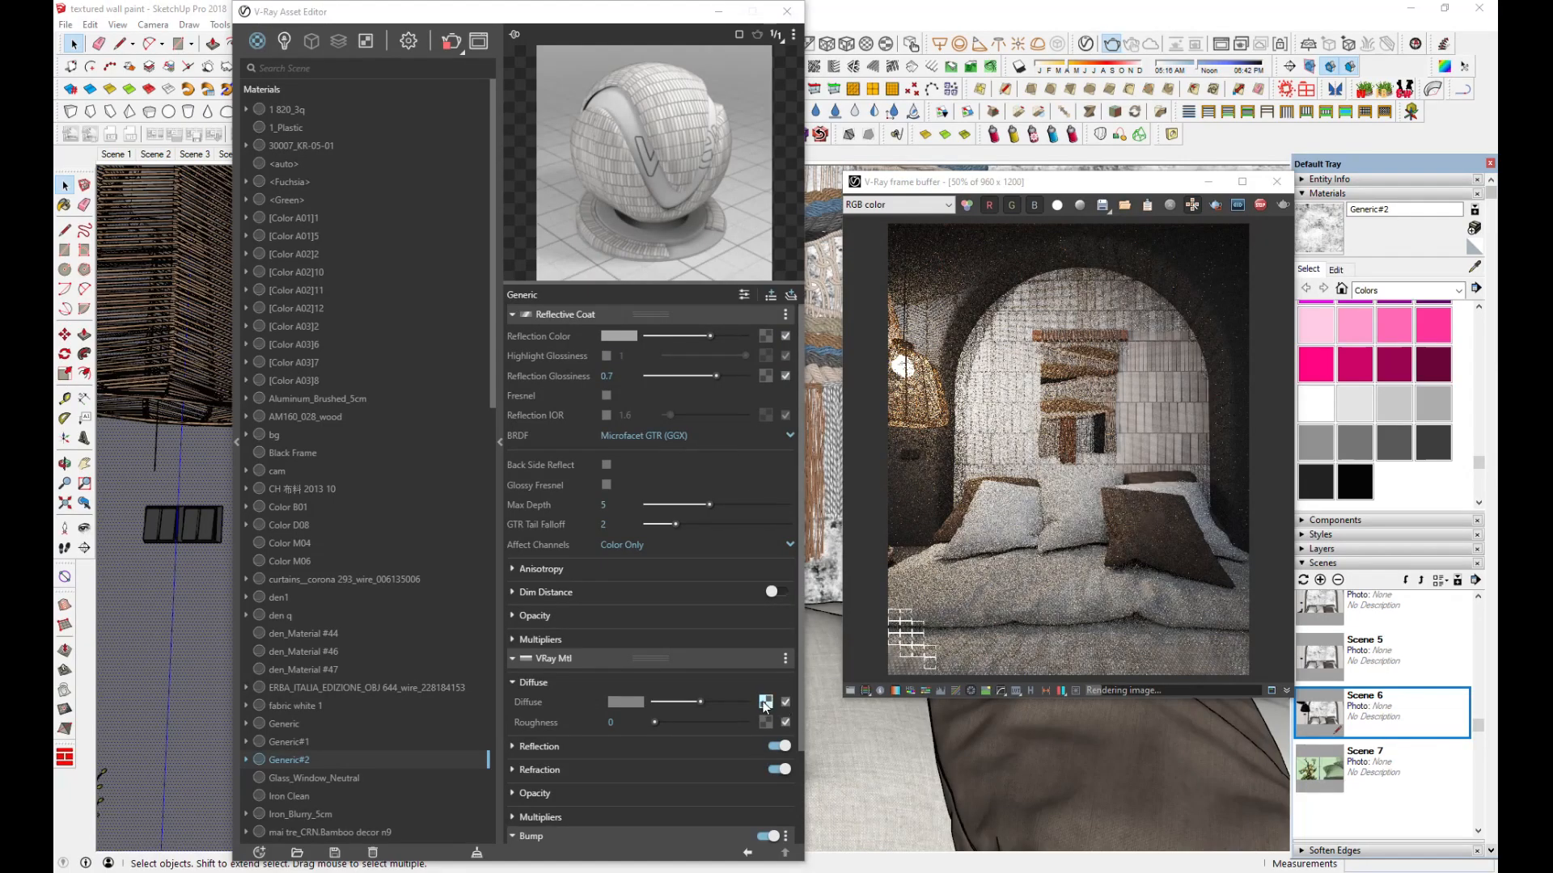
# Examine the diffuse Custom Tiles settings, including the Mix (Value) maps on the Color Tile slots and their dirt bitmap
pyautogui.click(764, 702)
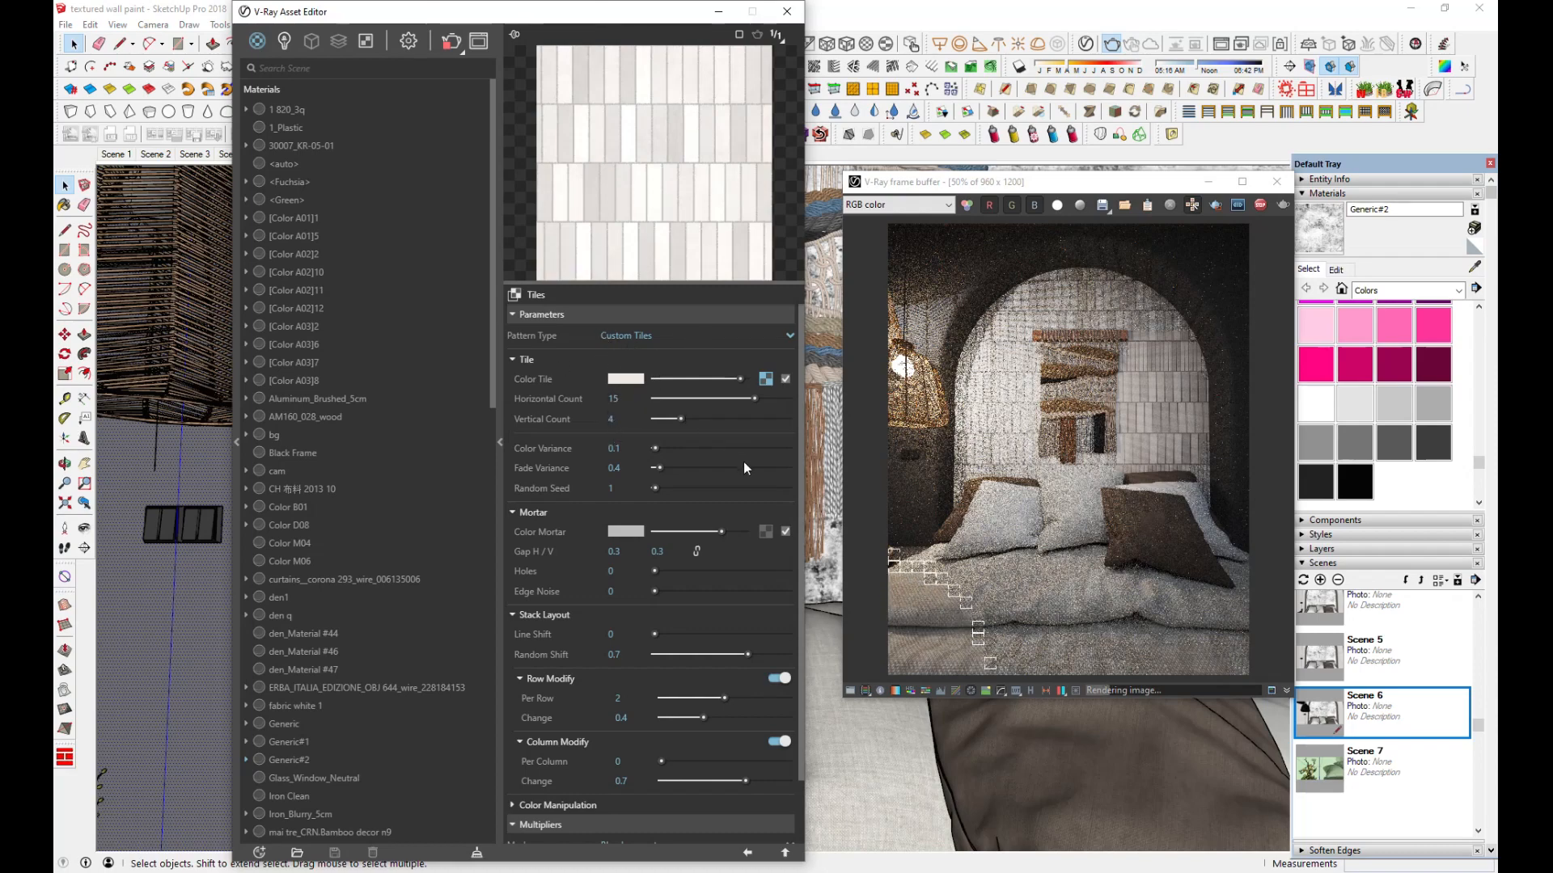
pyautogui.scroll(-1, 662, 469)
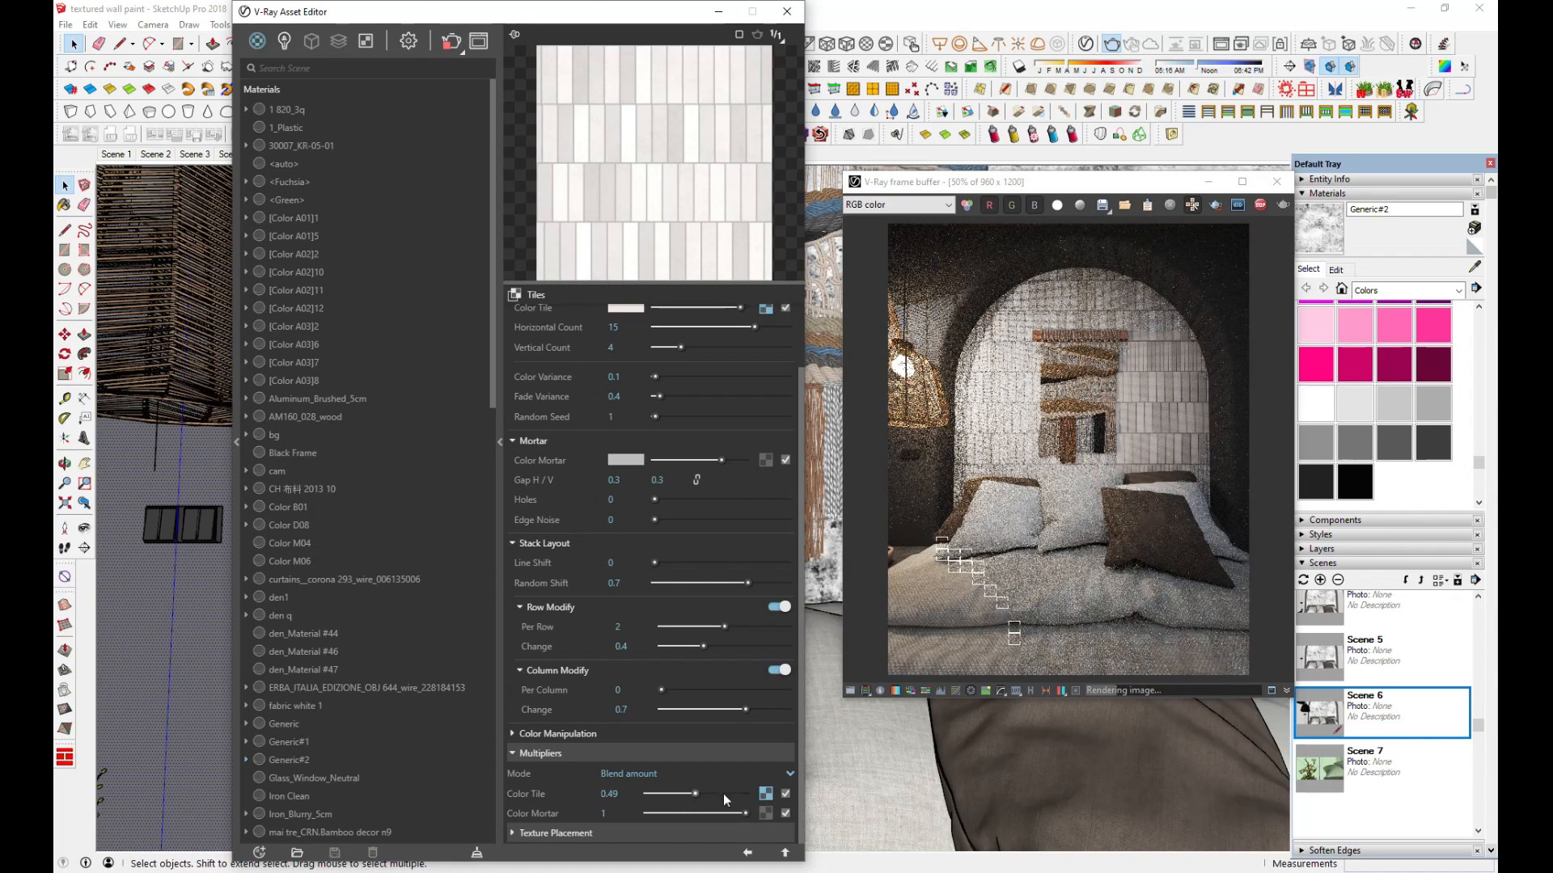
pyautogui.click(765, 795)
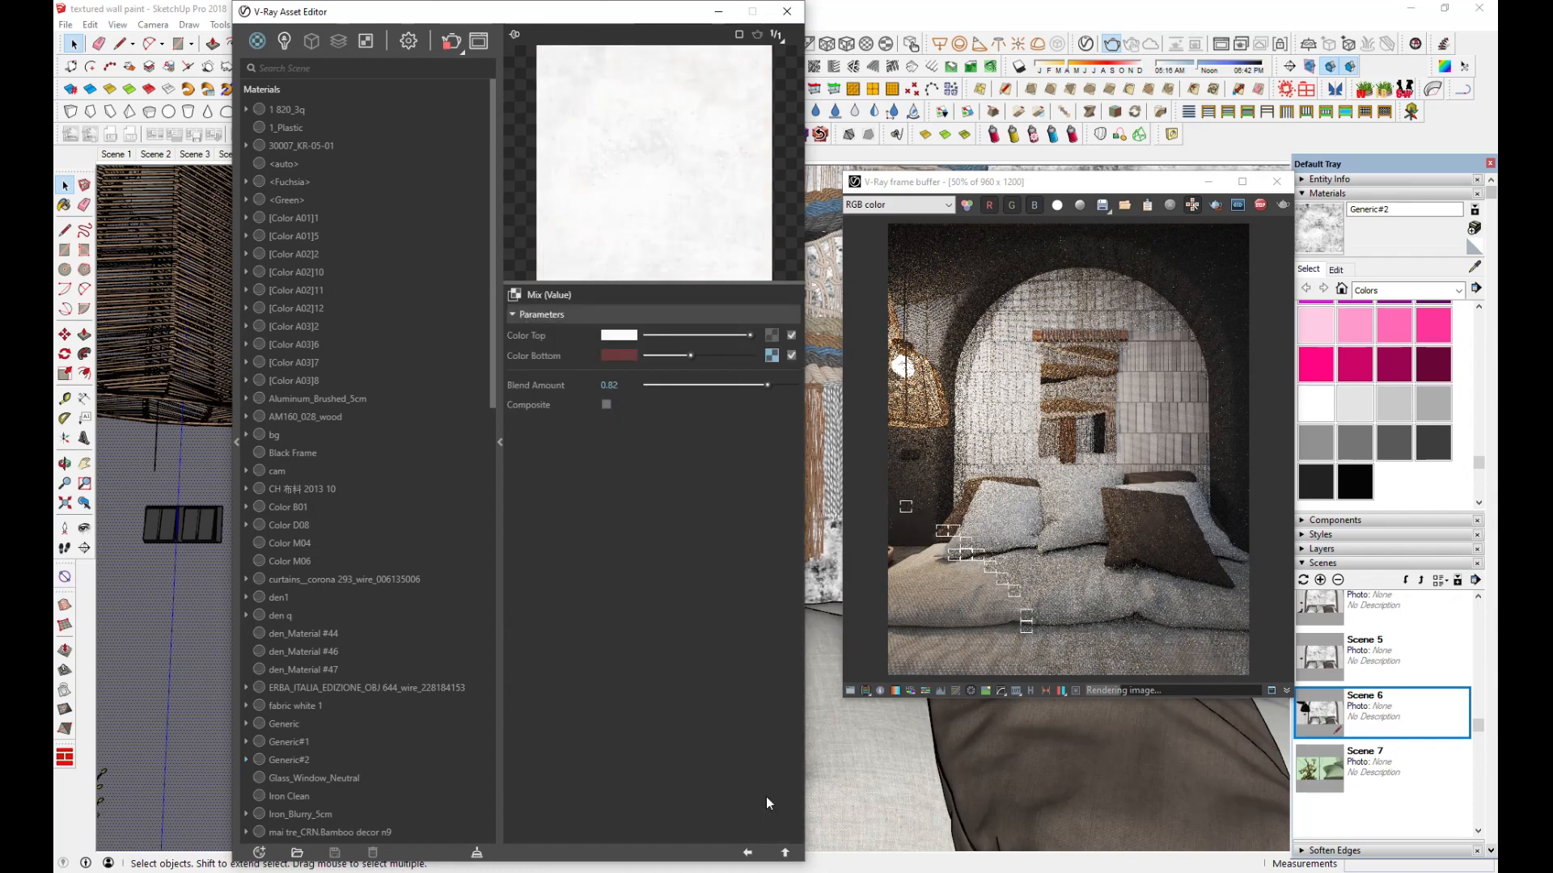
pyautogui.click(748, 854)
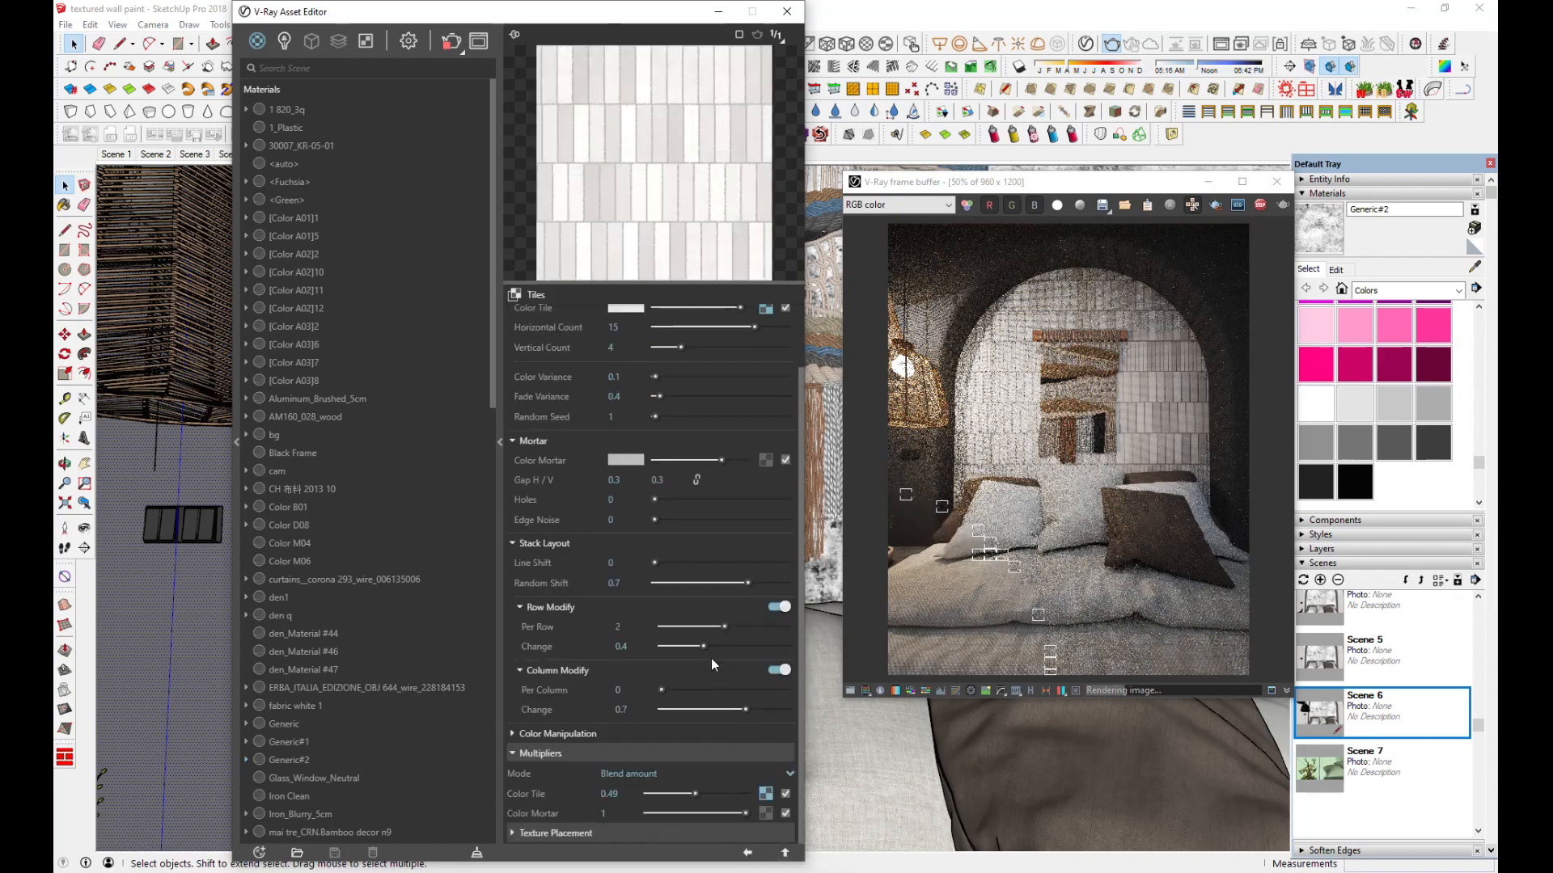
pyautogui.click(767, 381)
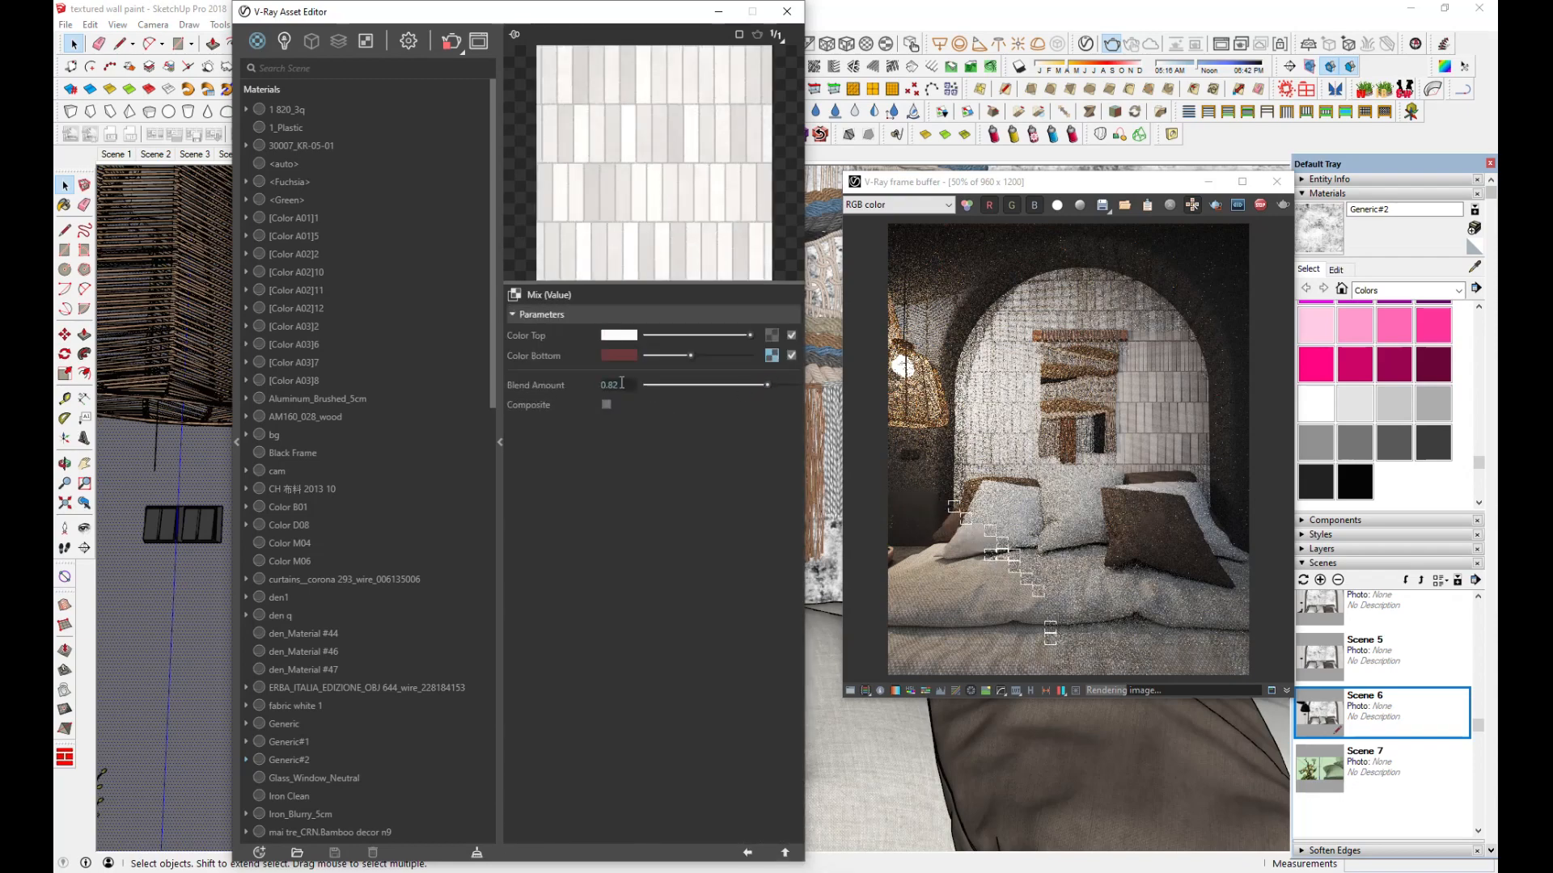
pyautogui.click(772, 355)
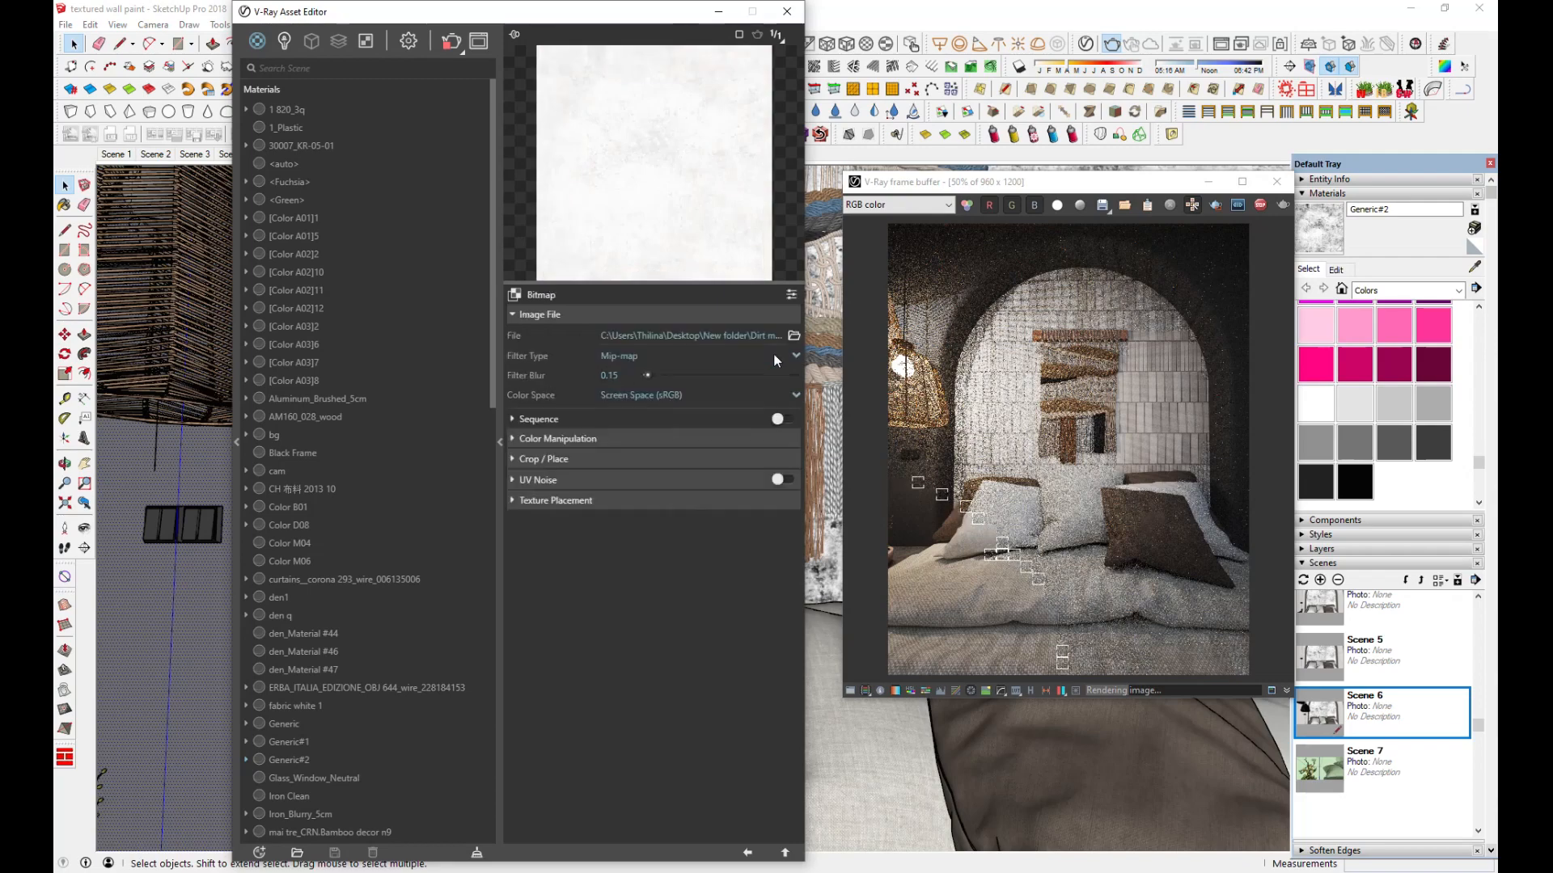
pyautogui.click(748, 854)
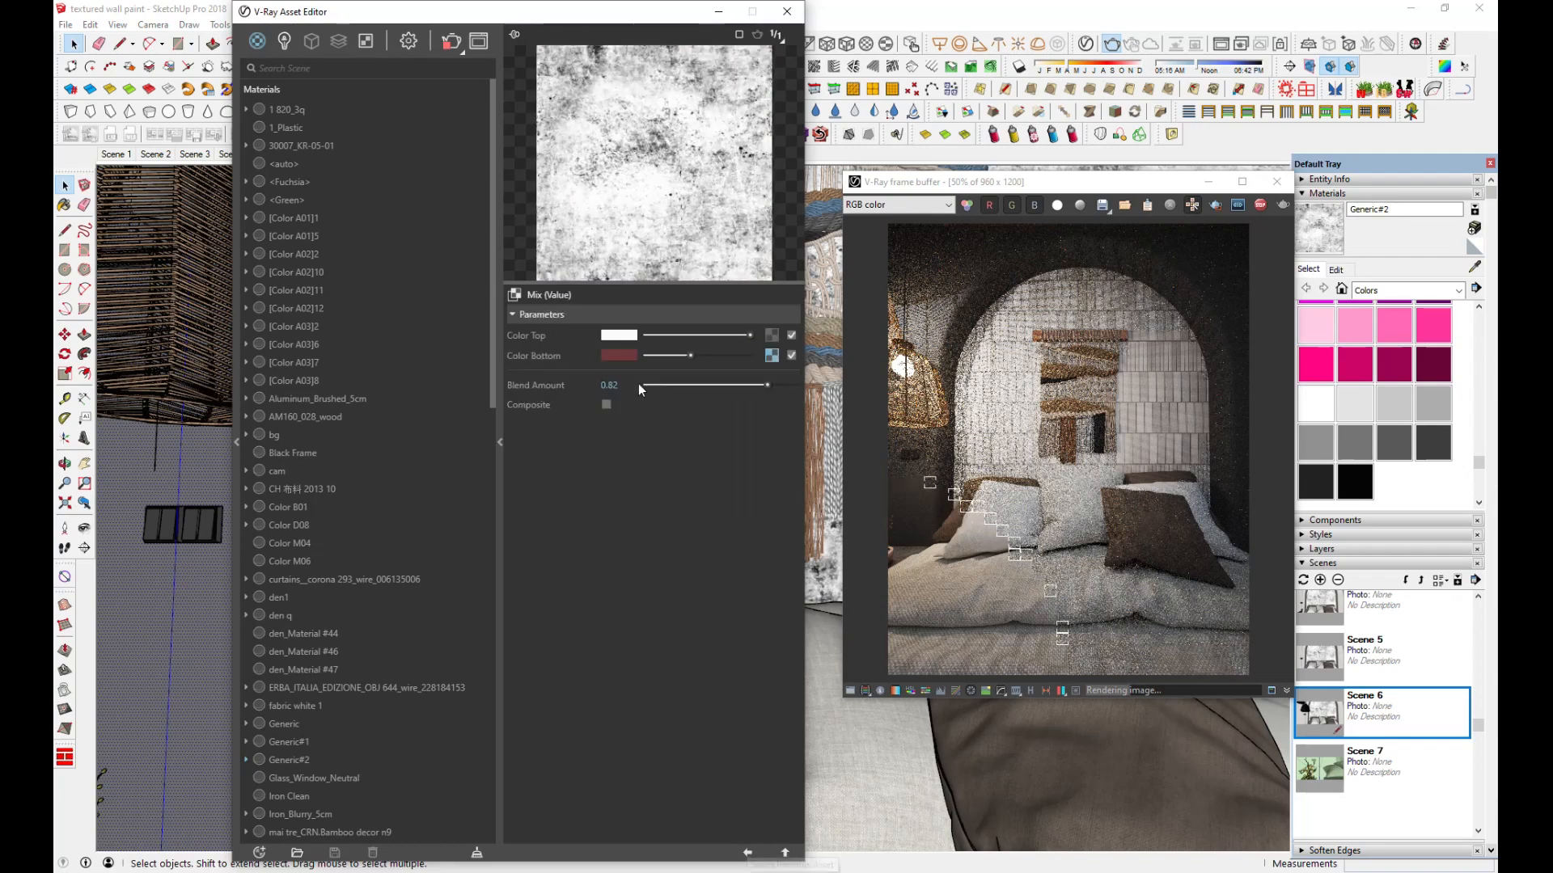
pyautogui.click(747, 854)
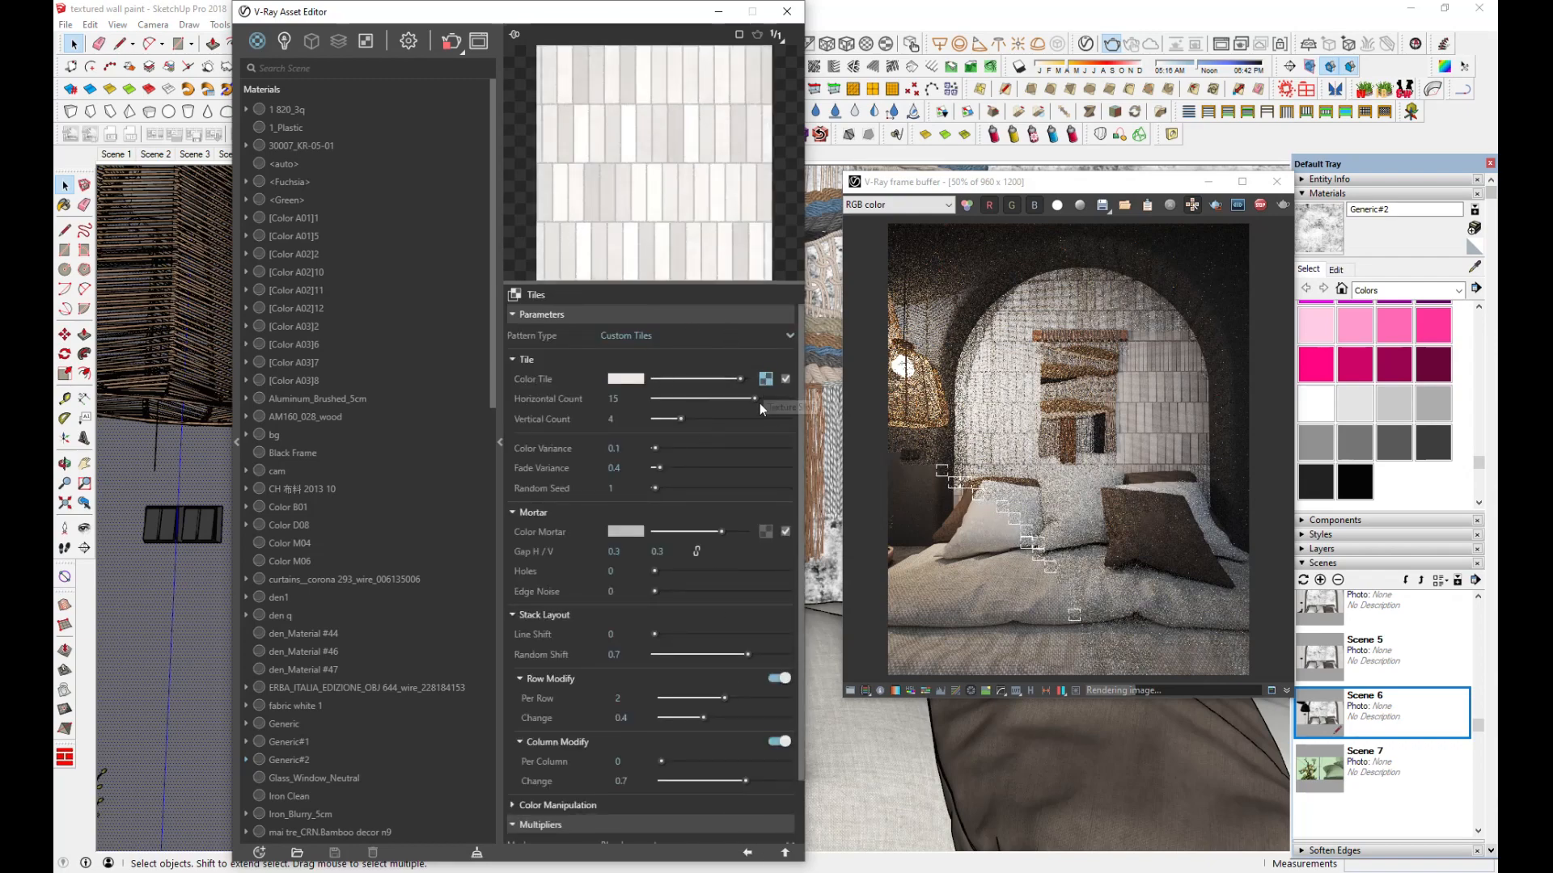
pyautogui.click(747, 854)
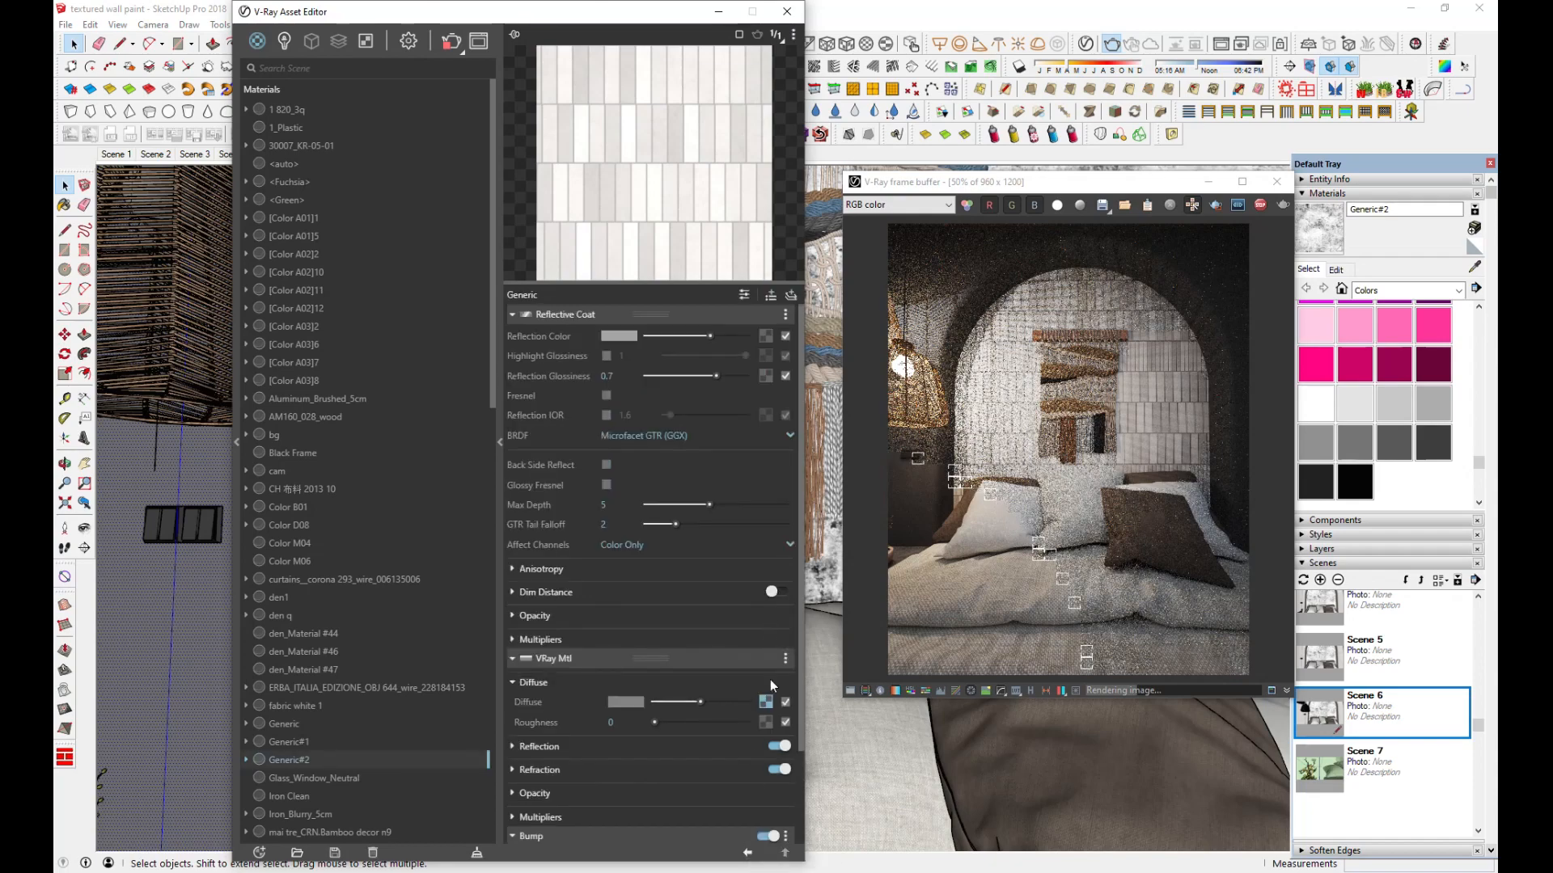
# Copy the Tiles texture from Generic#2's diffuse slot and show the paste options for the bump map slot
pyautogui.rightClick(765, 702)
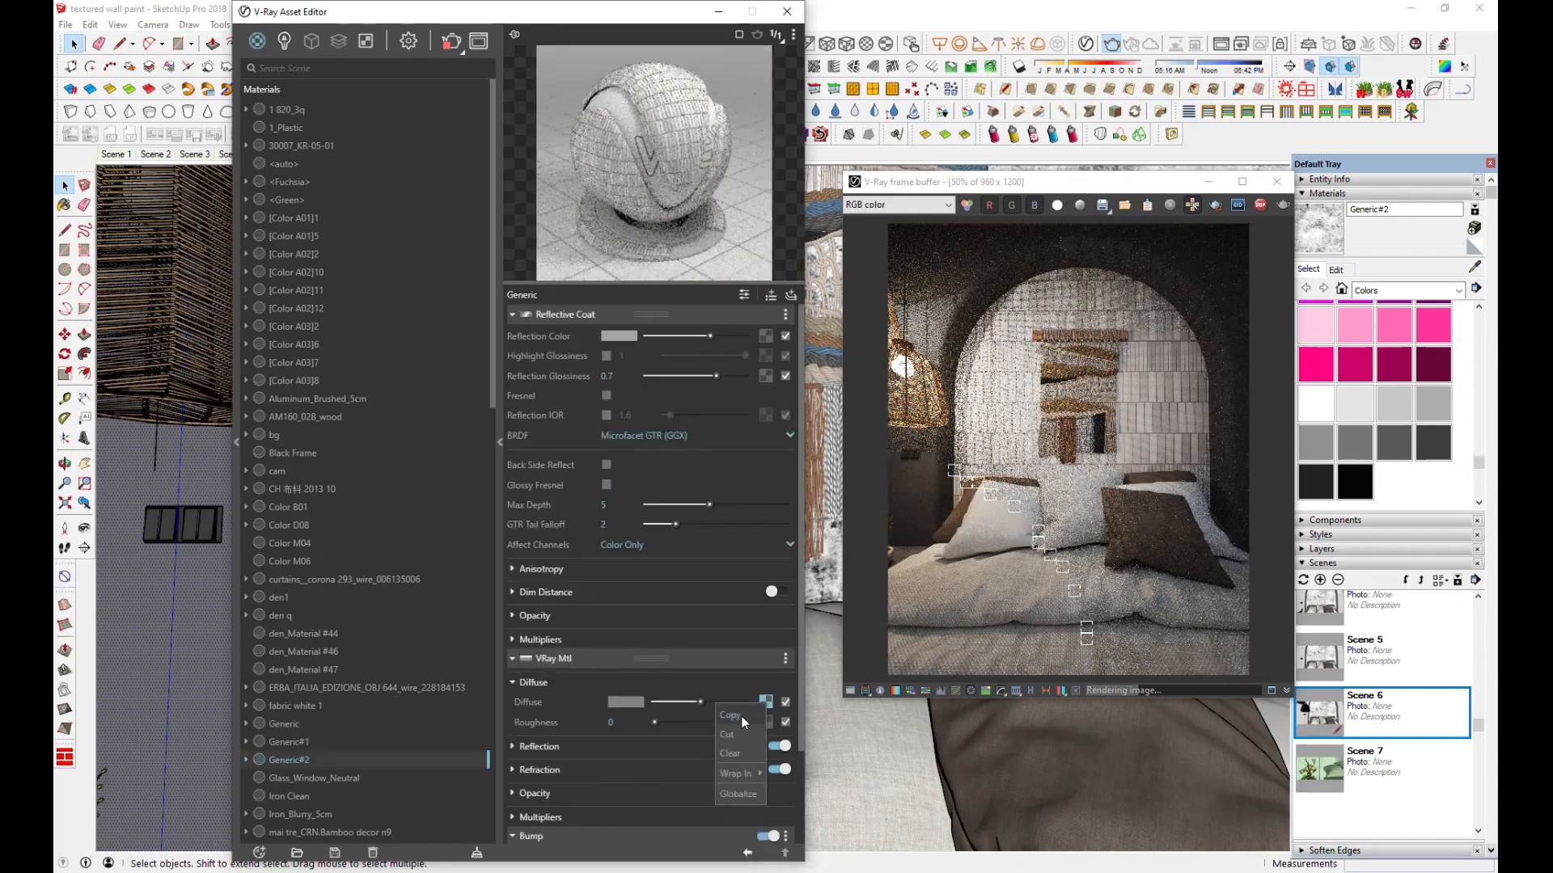
pyautogui.click(732, 715)
pyautogui.scroll(-2, 760, 727)
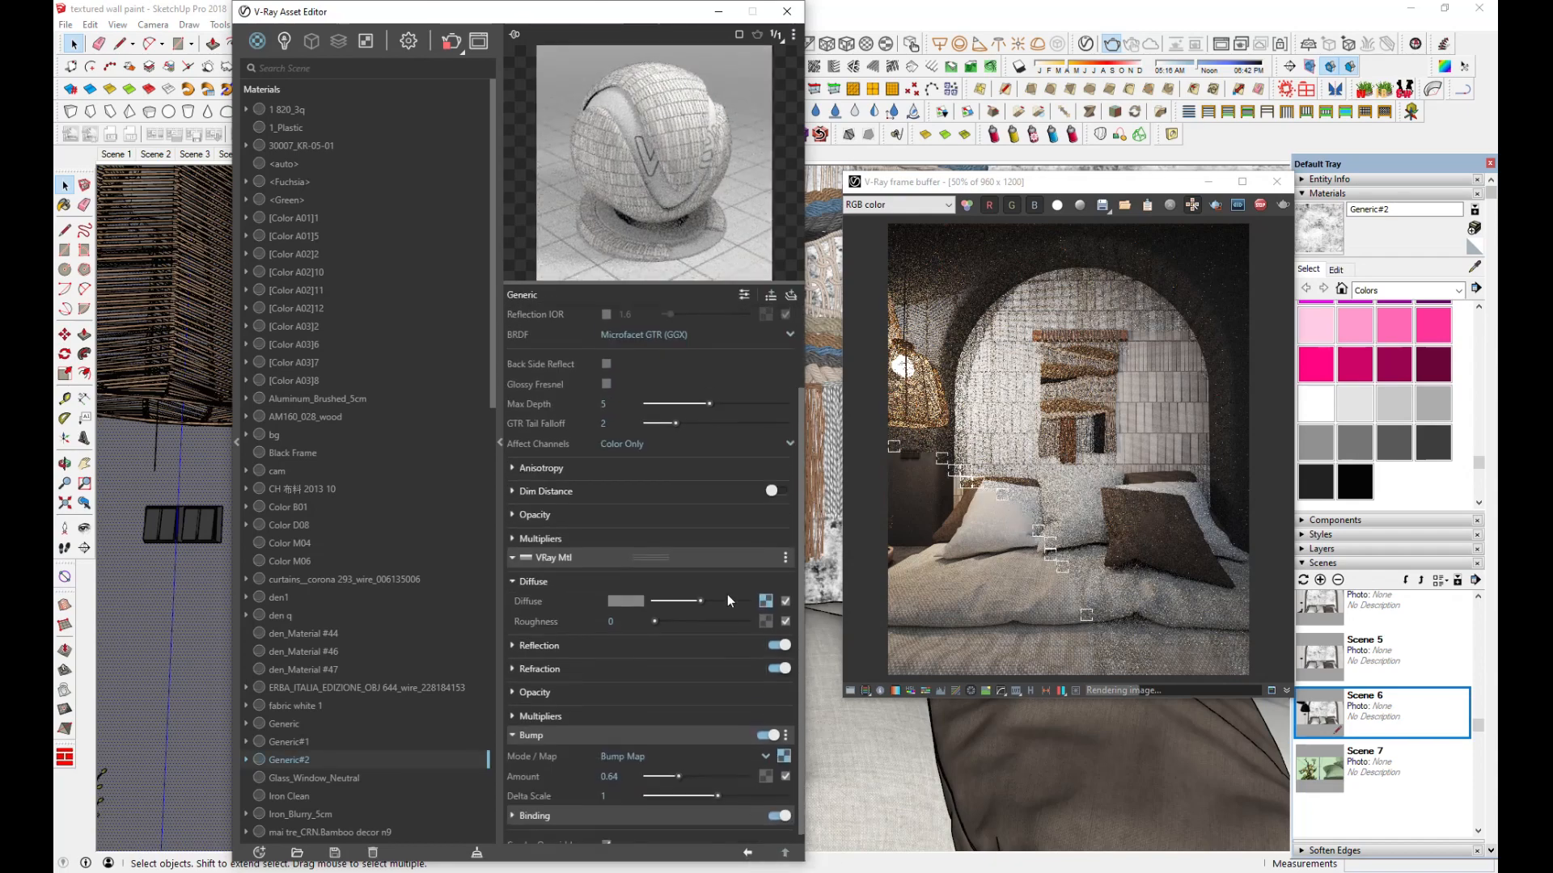
pyautogui.rightClick(783, 745)
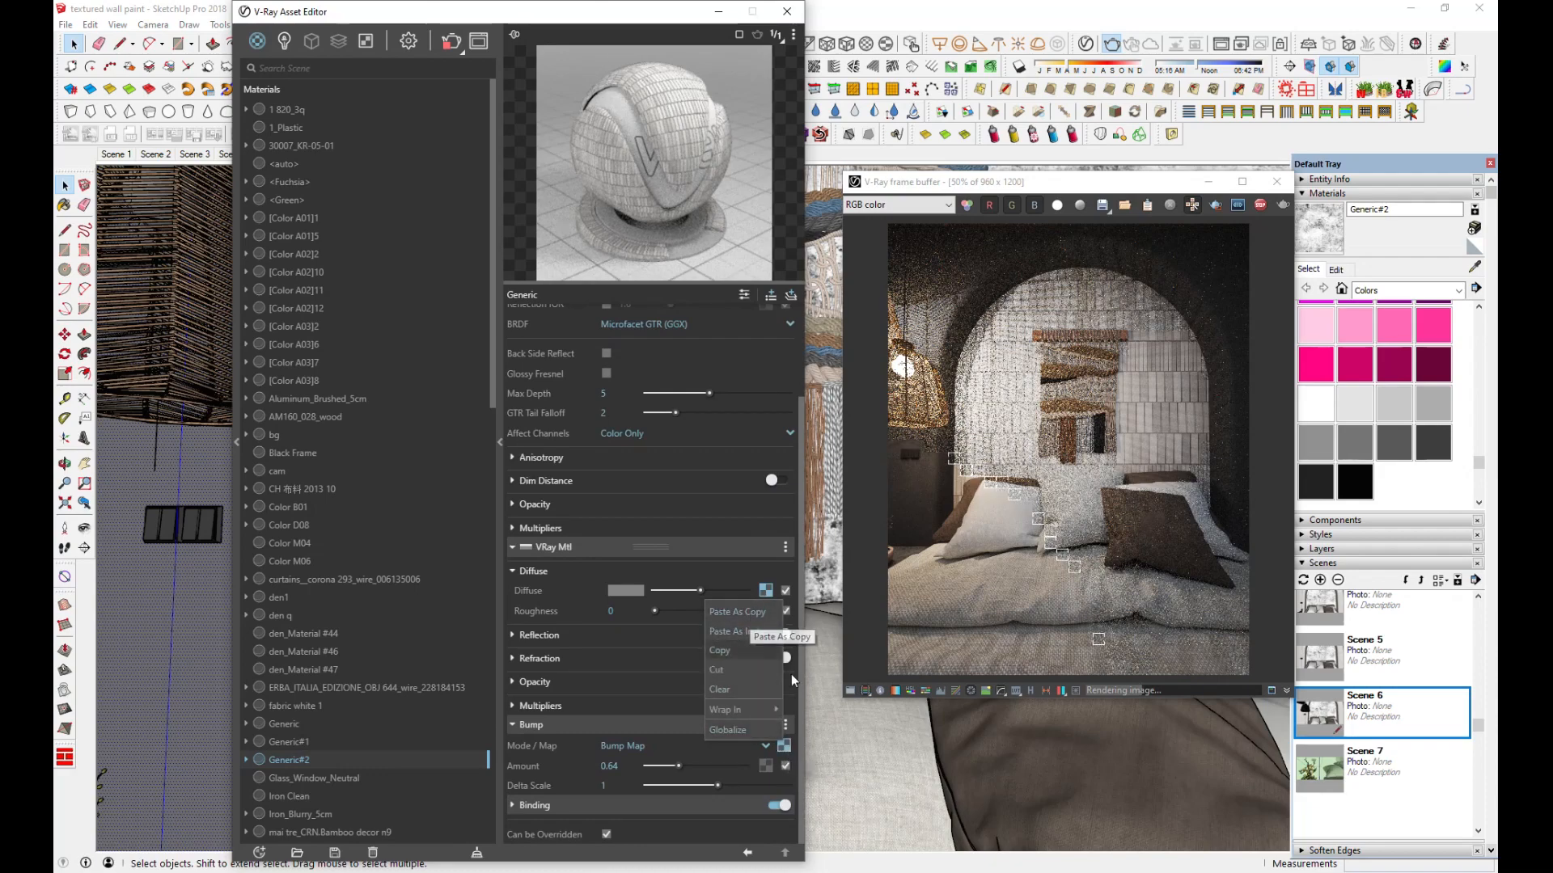
# Examine the bump map's Custom Tiles settings, including the empty Color Tile texture slot and its paste options
pyautogui.click(785, 745)
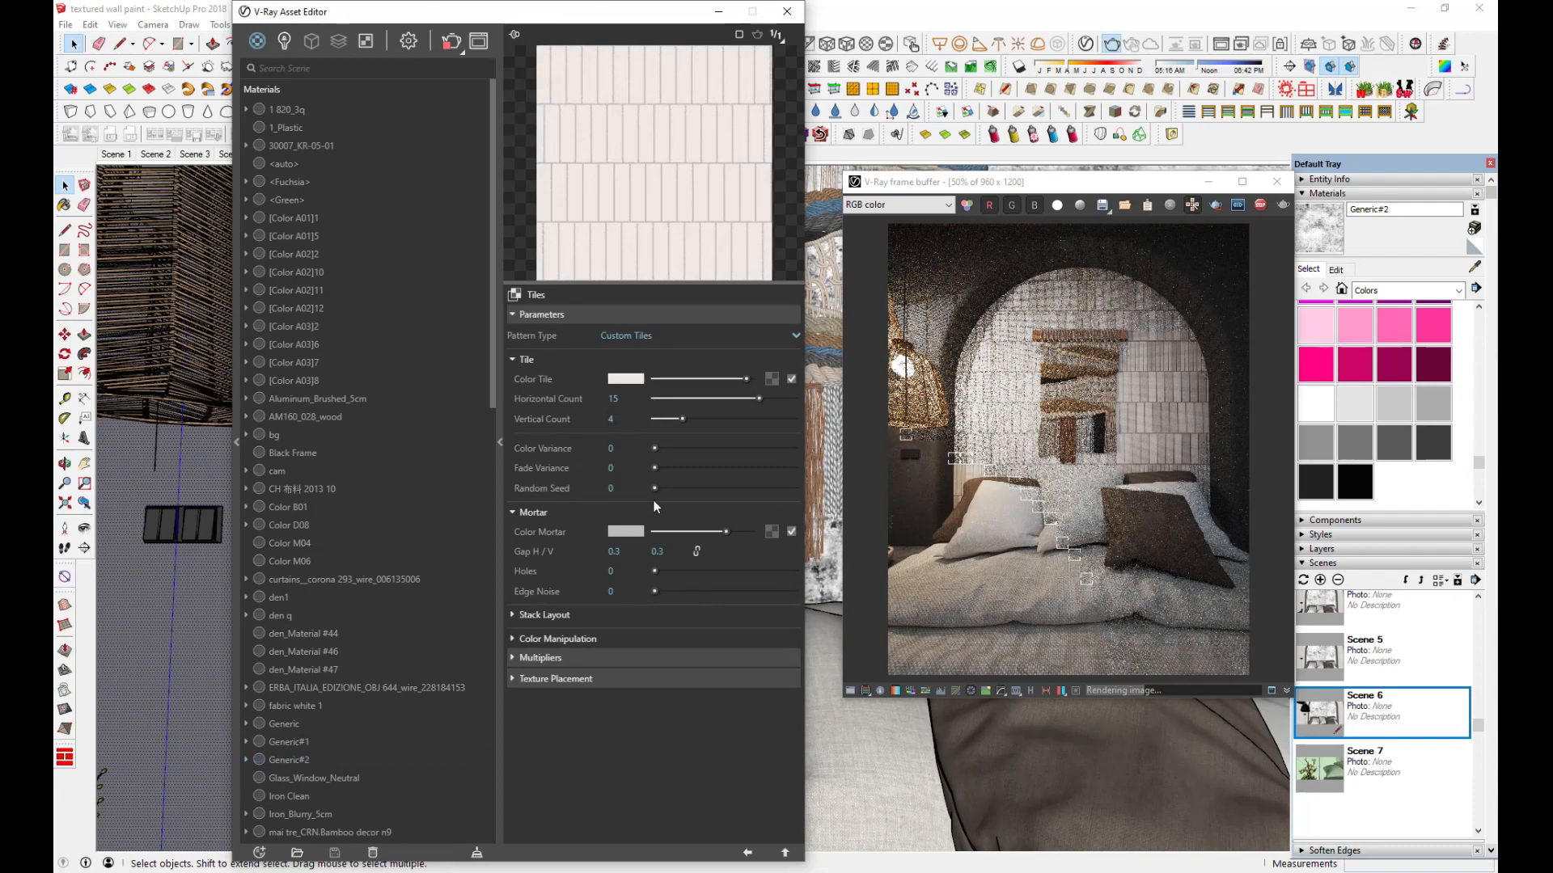
pyautogui.rightClick(771, 378)
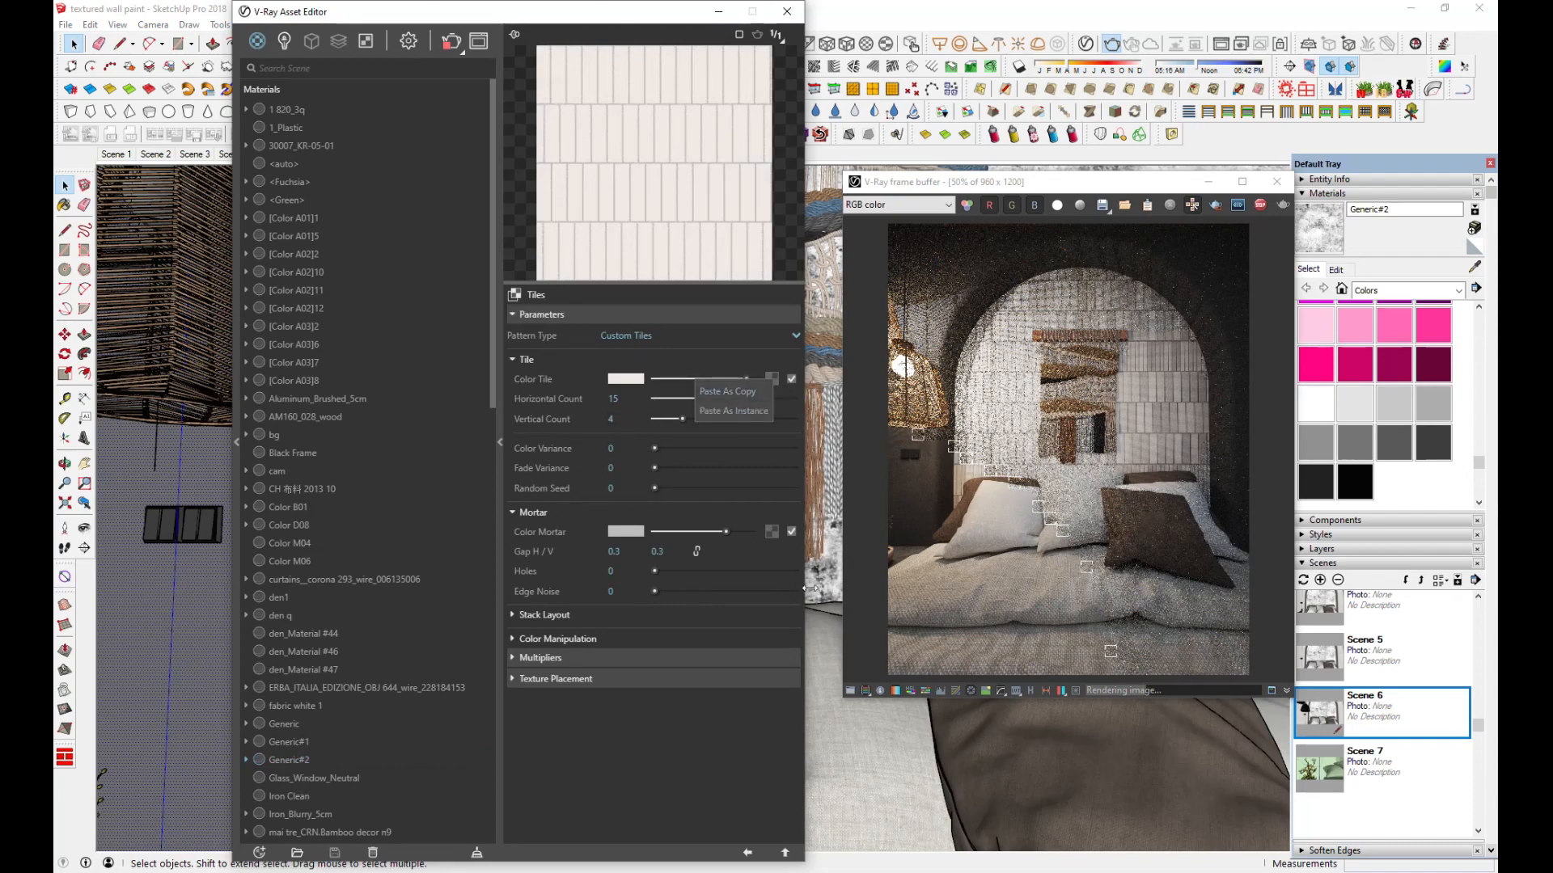
pyautogui.click(737, 645)
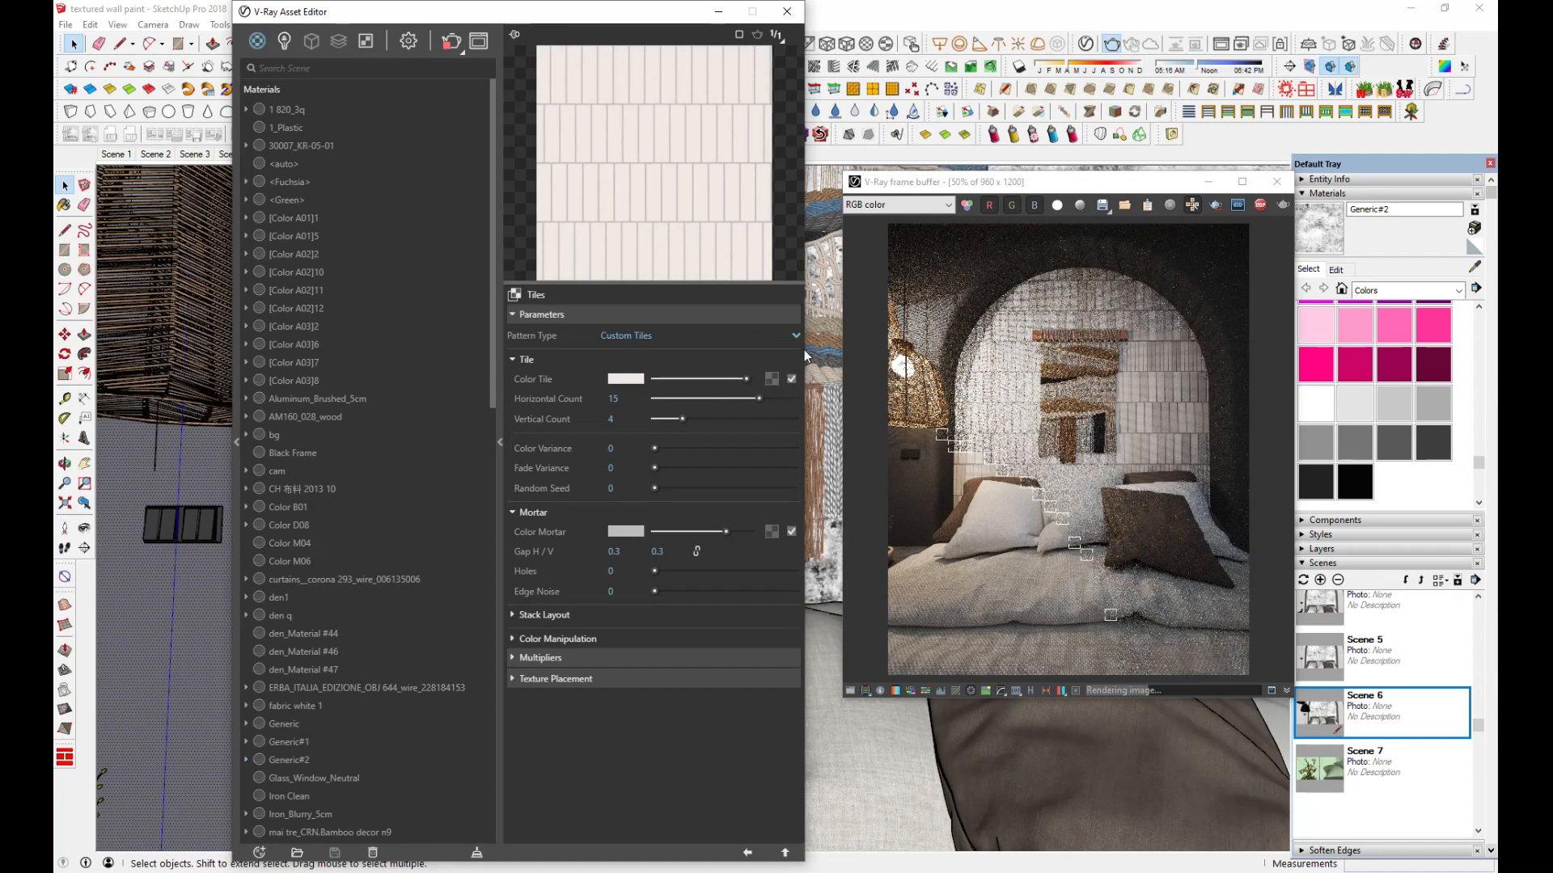
pyautogui.click(747, 853)
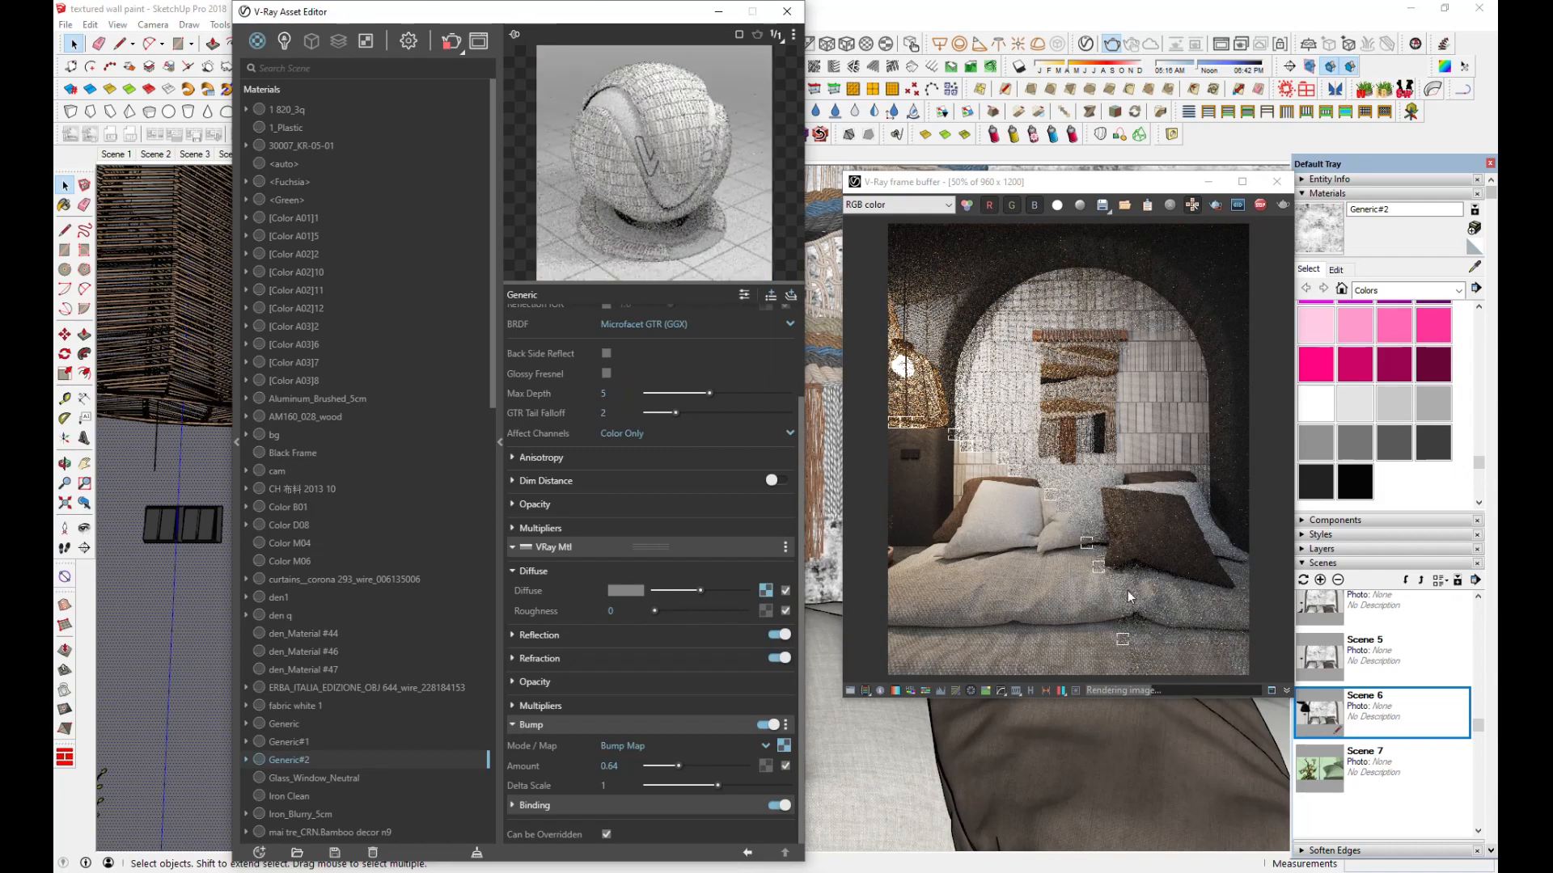
# Inspect the rendered wall tiles beside the wall hanging up close in the frame buffer
pyautogui.scroll(2, 1186, 402)
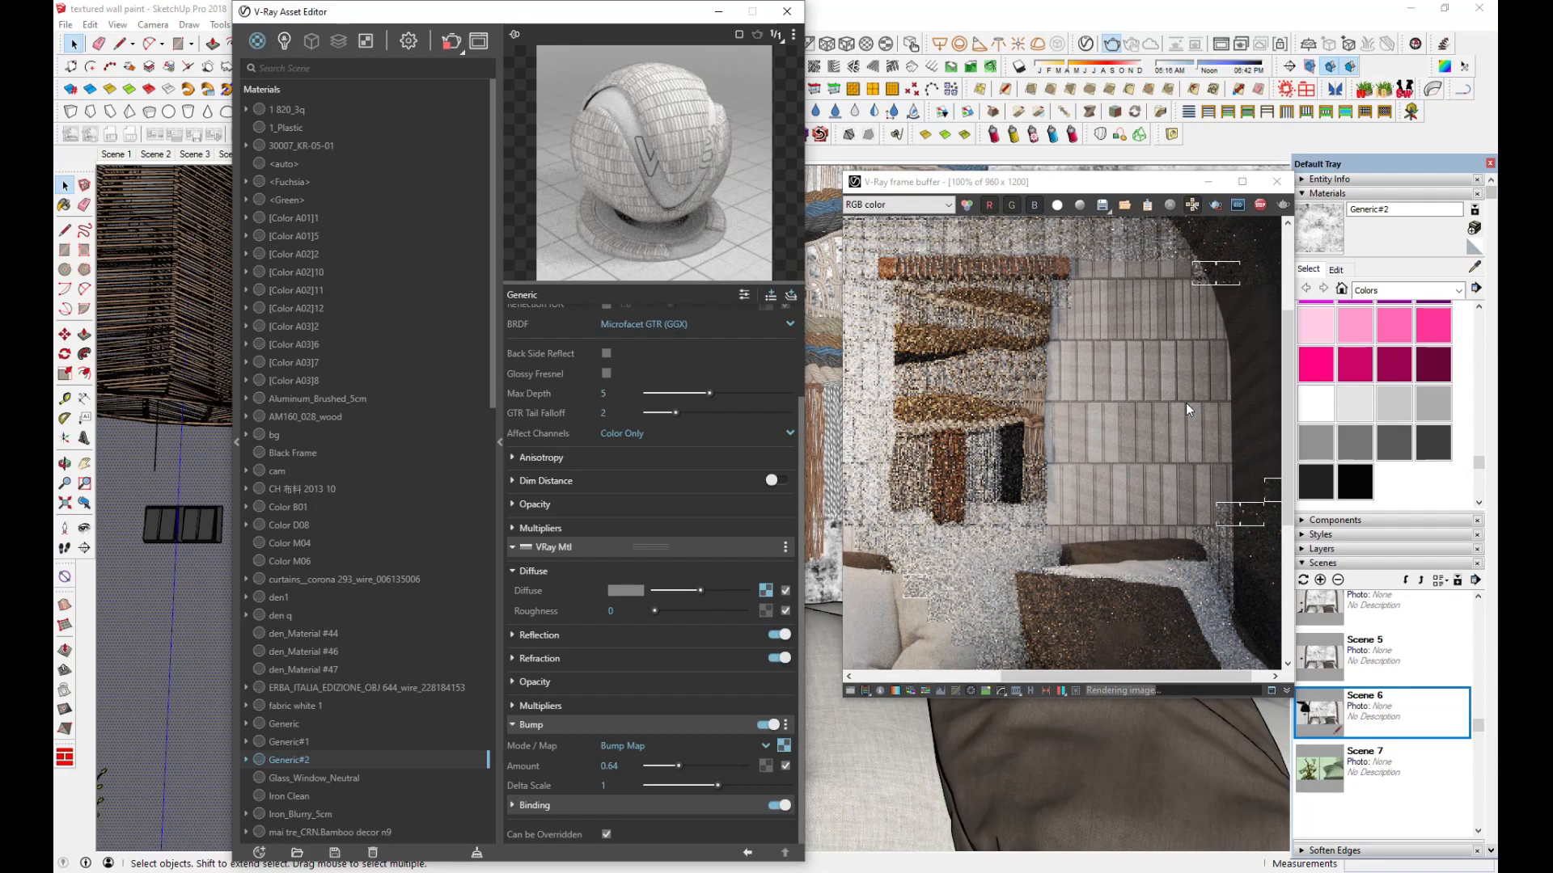
pyautogui.scroll(-2, 1185, 403)
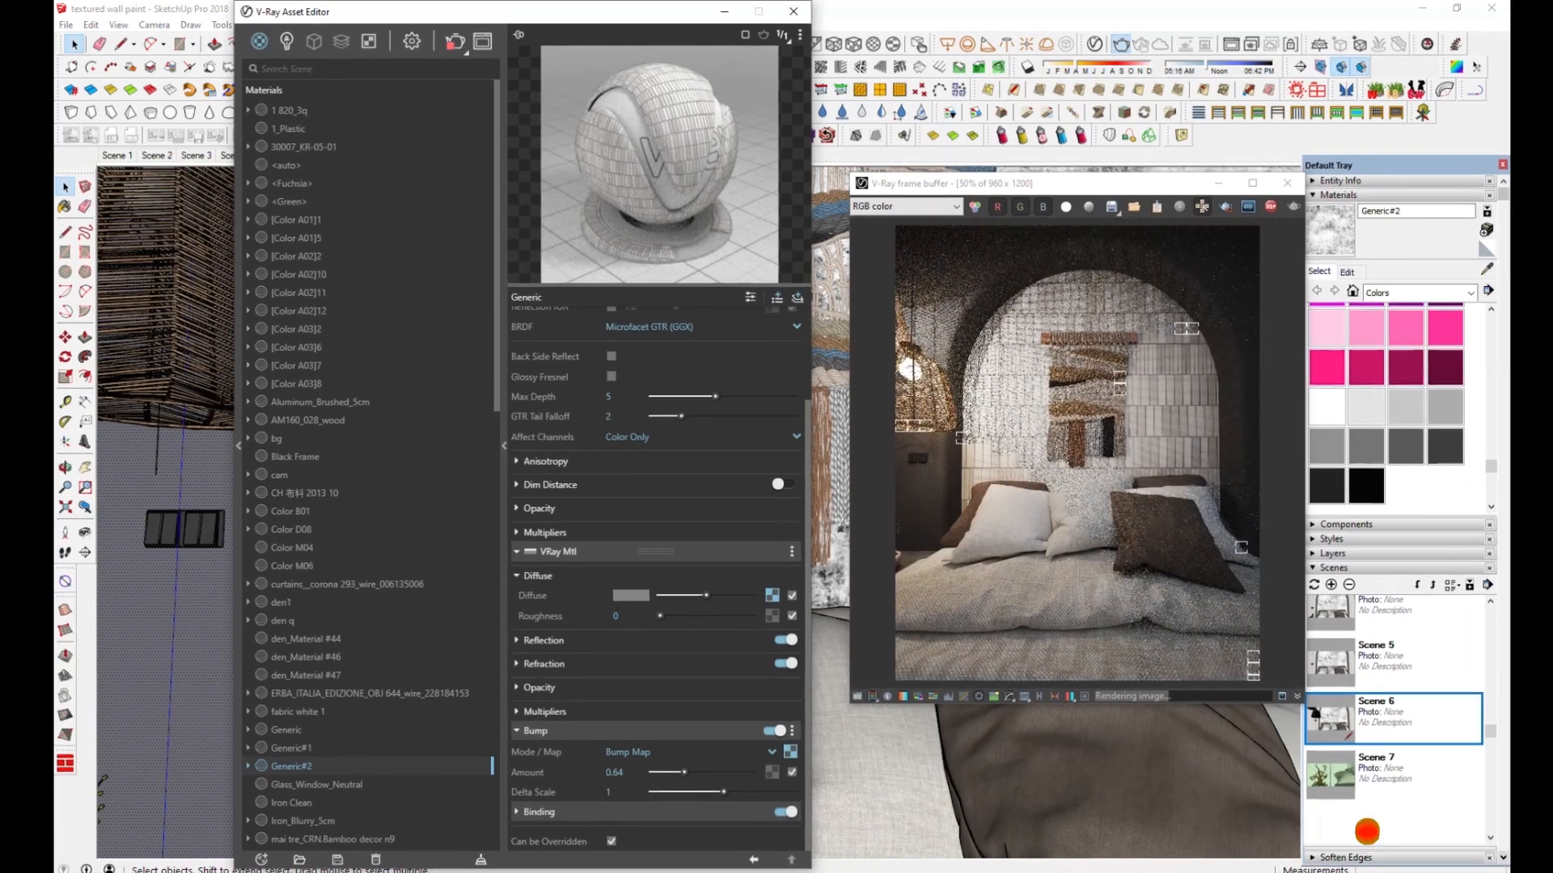